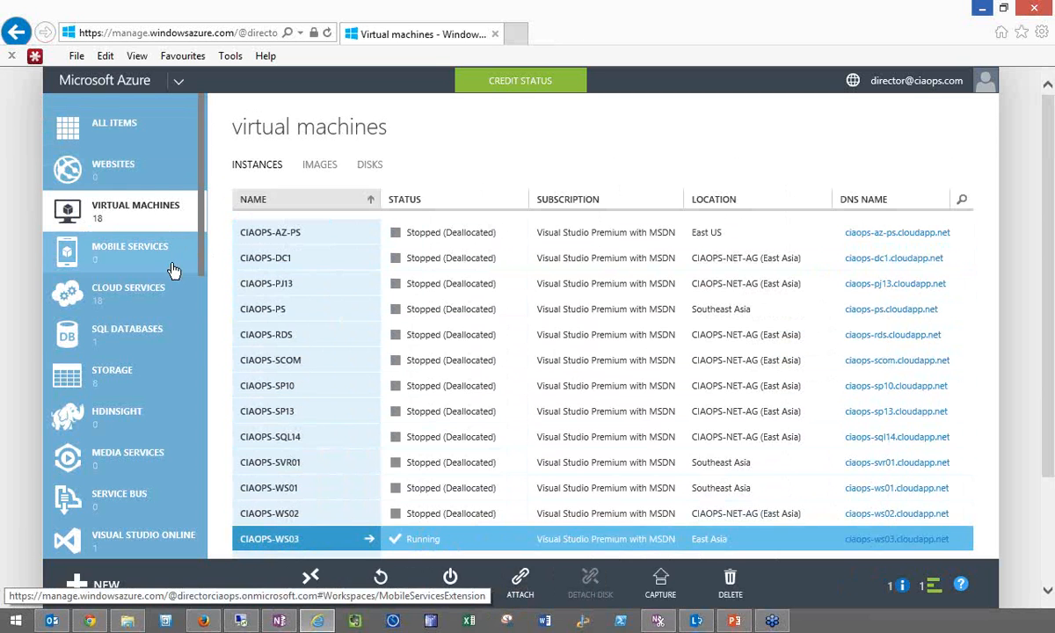
- Examine the SQL databases, recovery services and Active Directory listings in the Azure portal
left_click(164, 334)
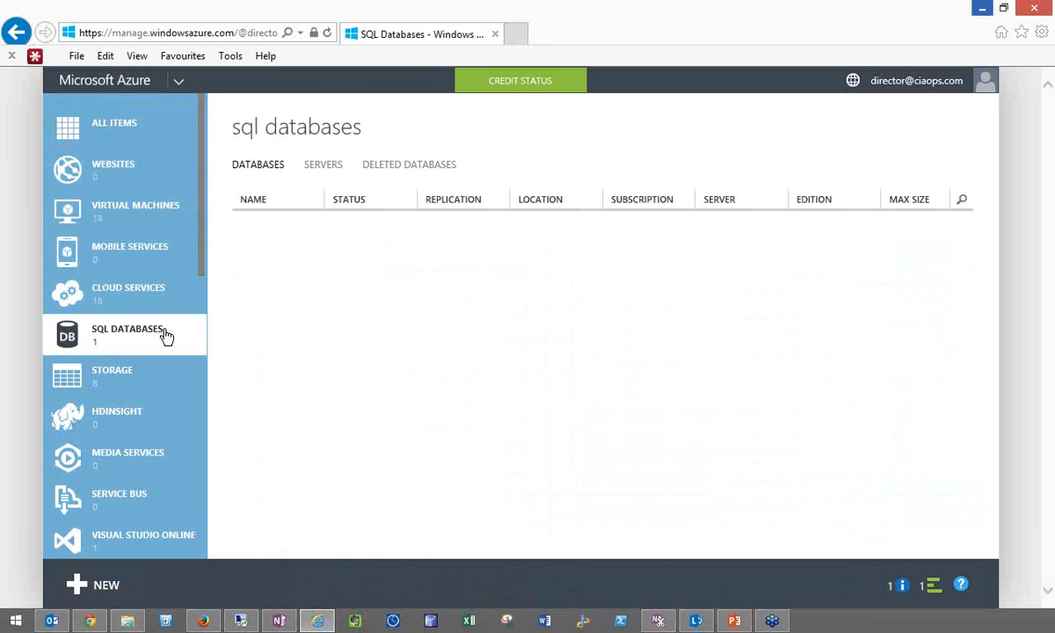
left_click(396, 236)
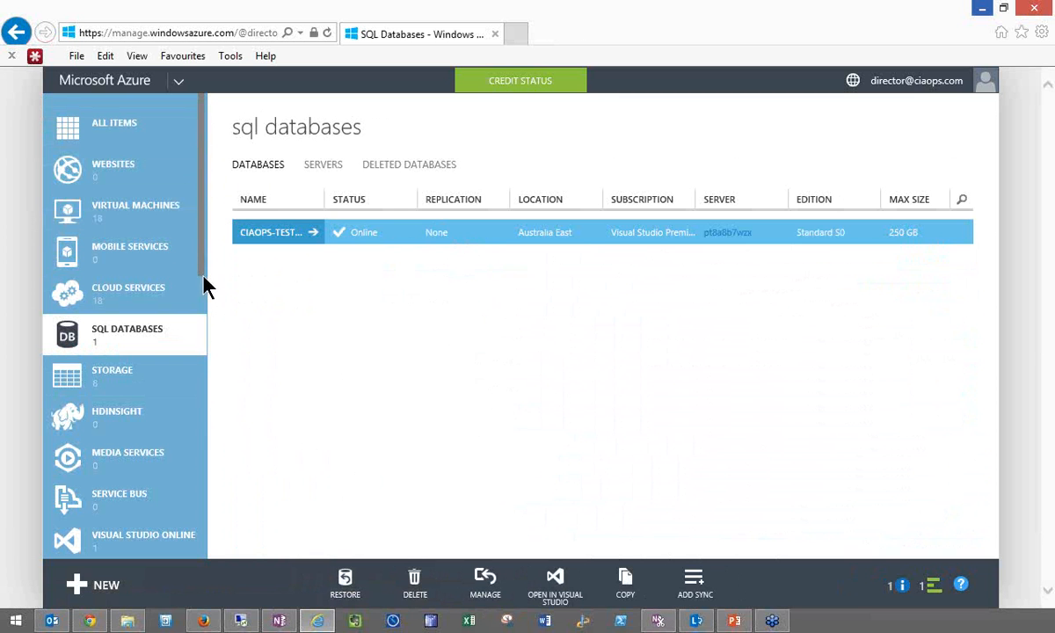
scroll(202, 310, "down", 1)
left_click_drag(202, 301, 205, 434)
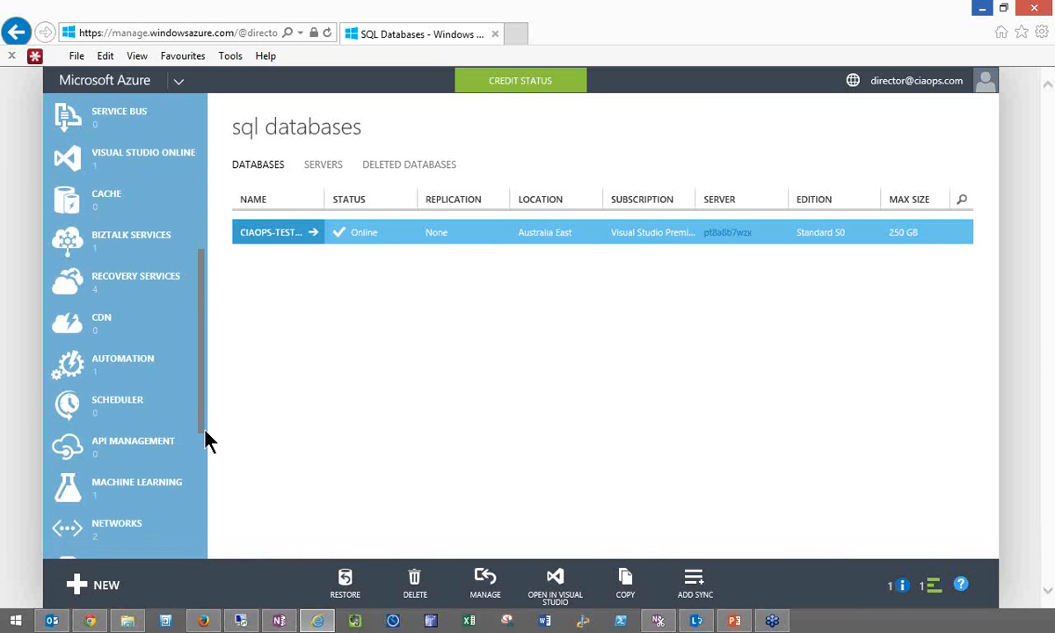
left_click(104, 285)
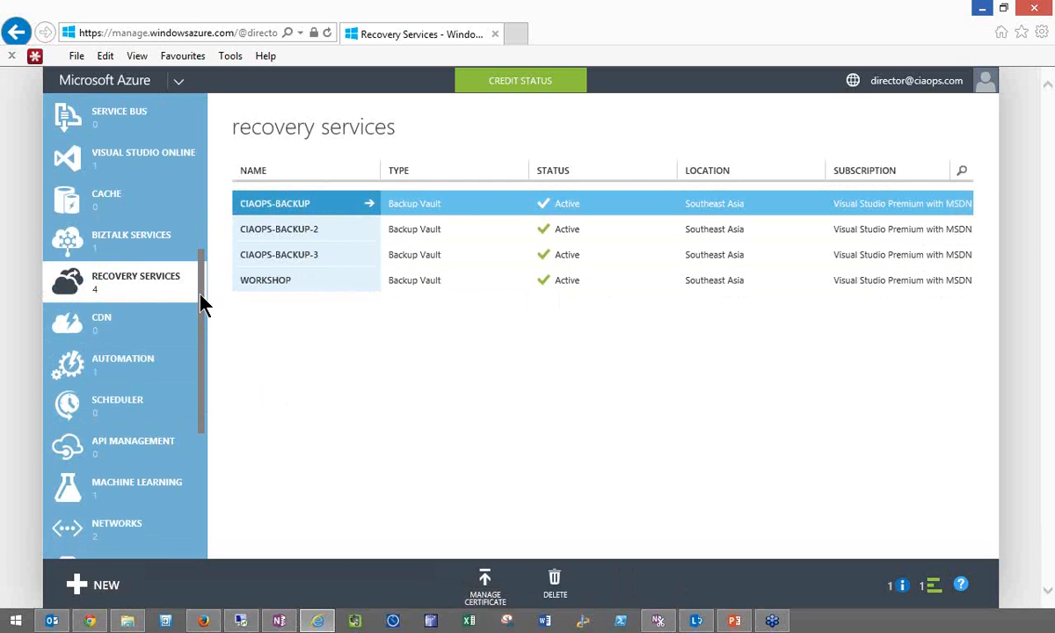
left_click_drag(201, 304, 201, 426)
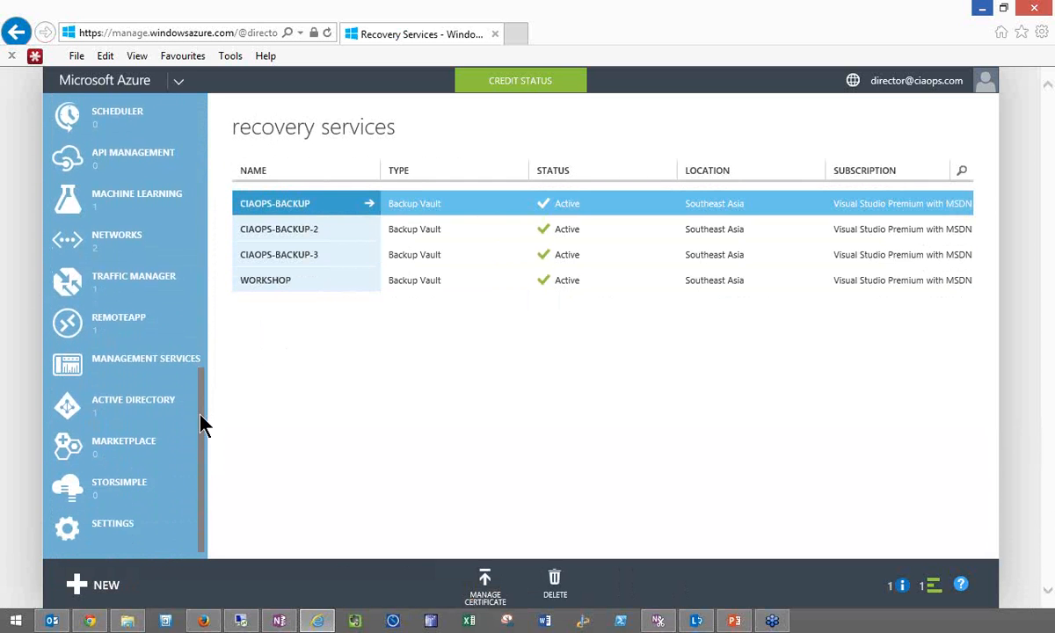
left_click(140, 389)
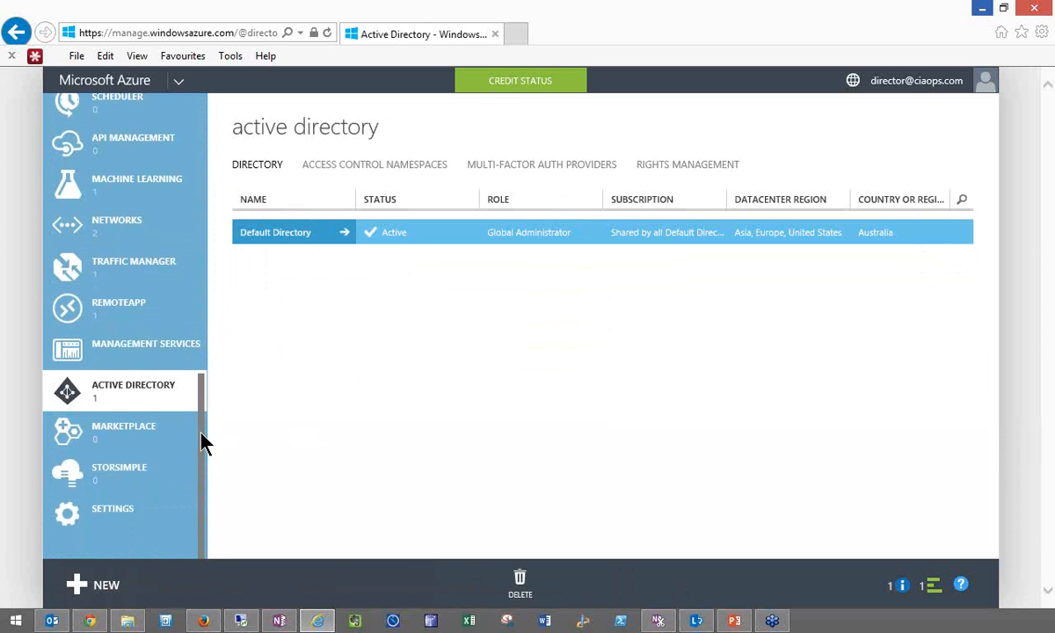
left_click_drag(201, 441, 207, 148)
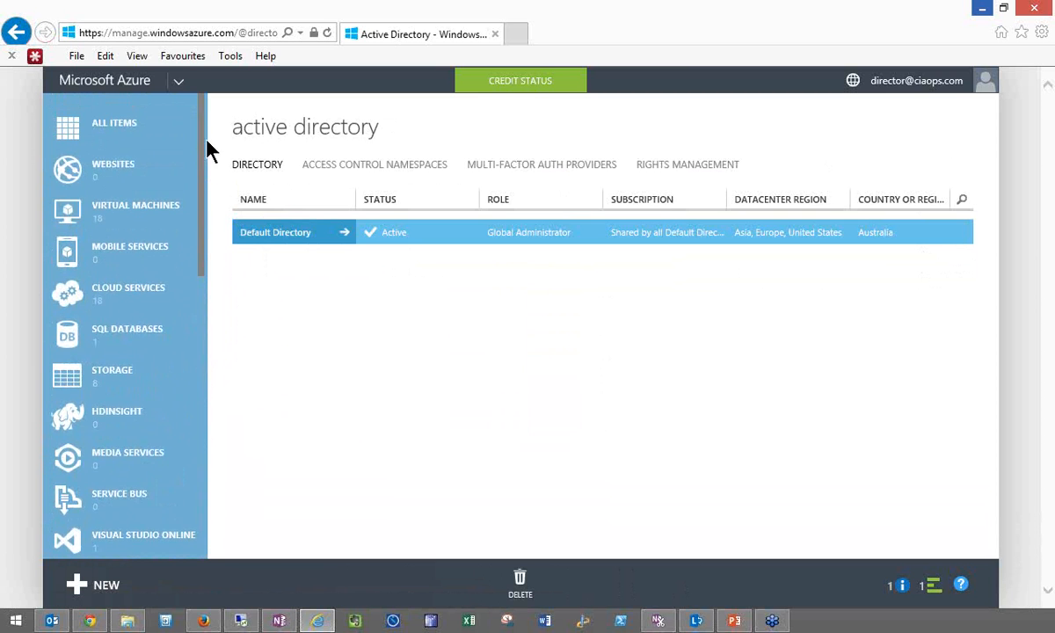
- Switch to the Azure portal in Firefox and start the virtual machine CIAWEB1, confirming the start
left_click(202, 621)
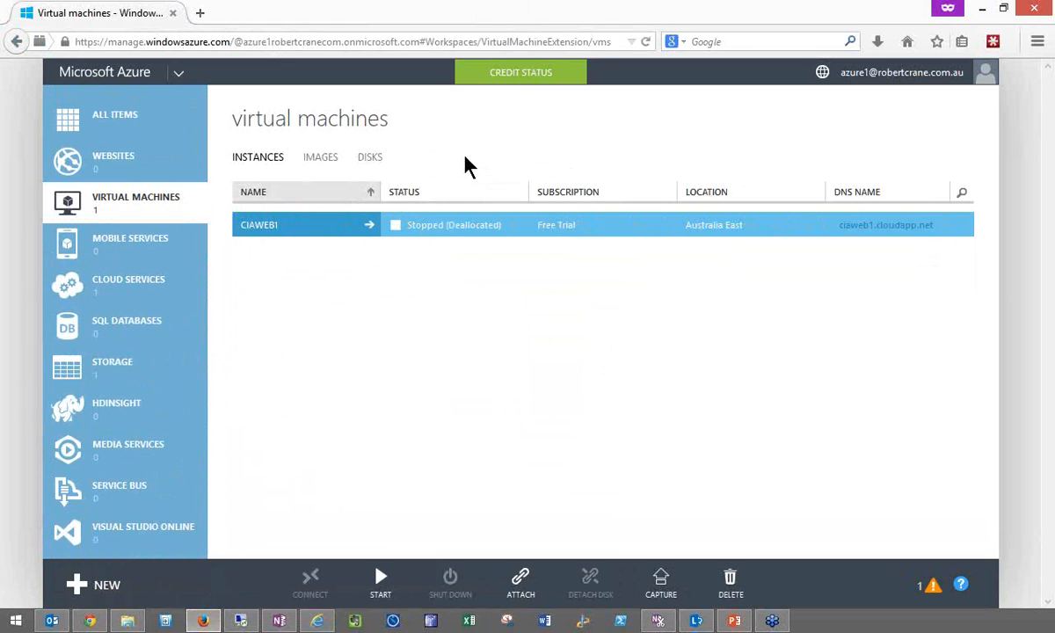
left_click(522, 81)
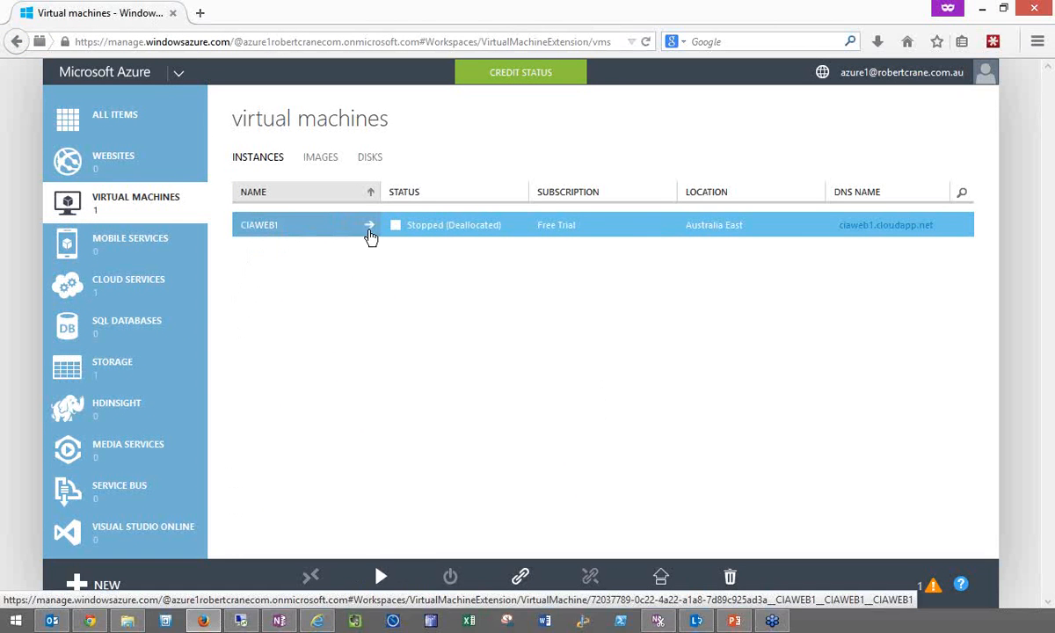
left_click(277, 236)
left_click(378, 578)
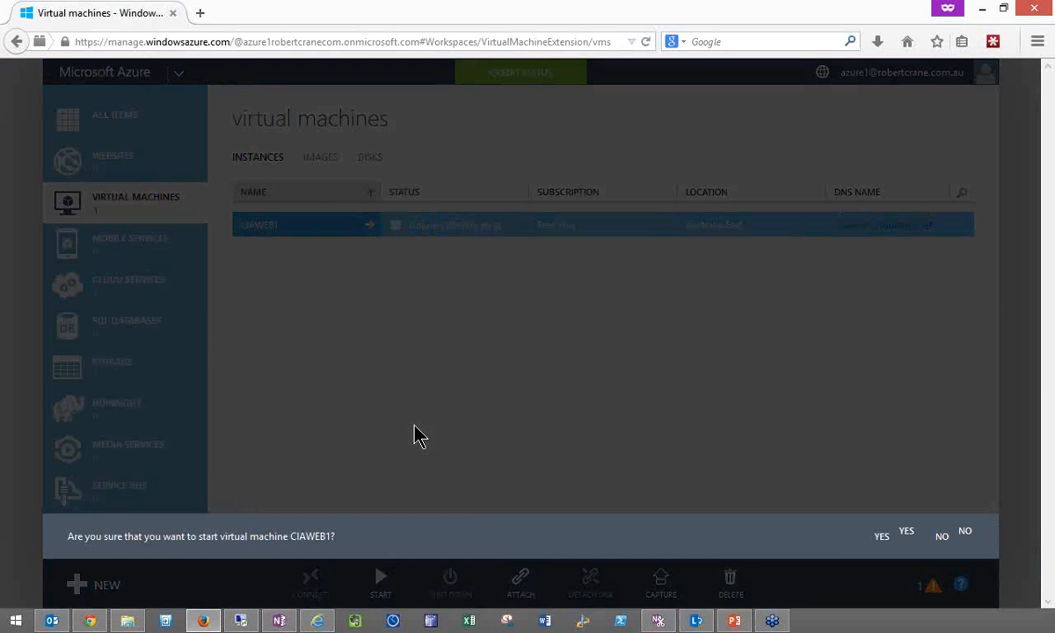
left_click(881, 539)
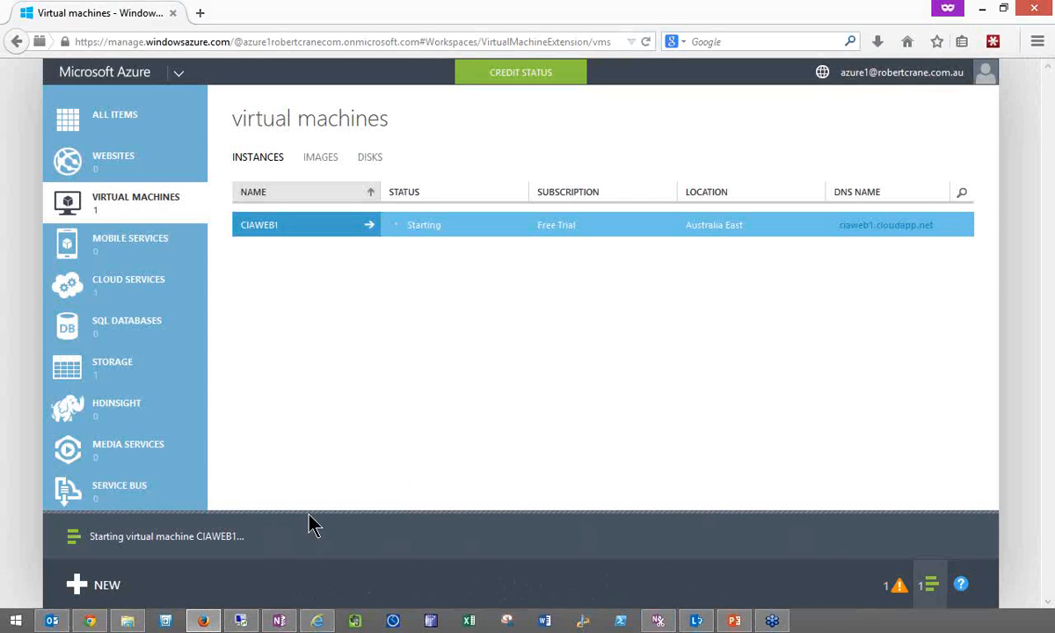
- Begin creating a new compute virtual machine from the gallery
left_click(79, 584)
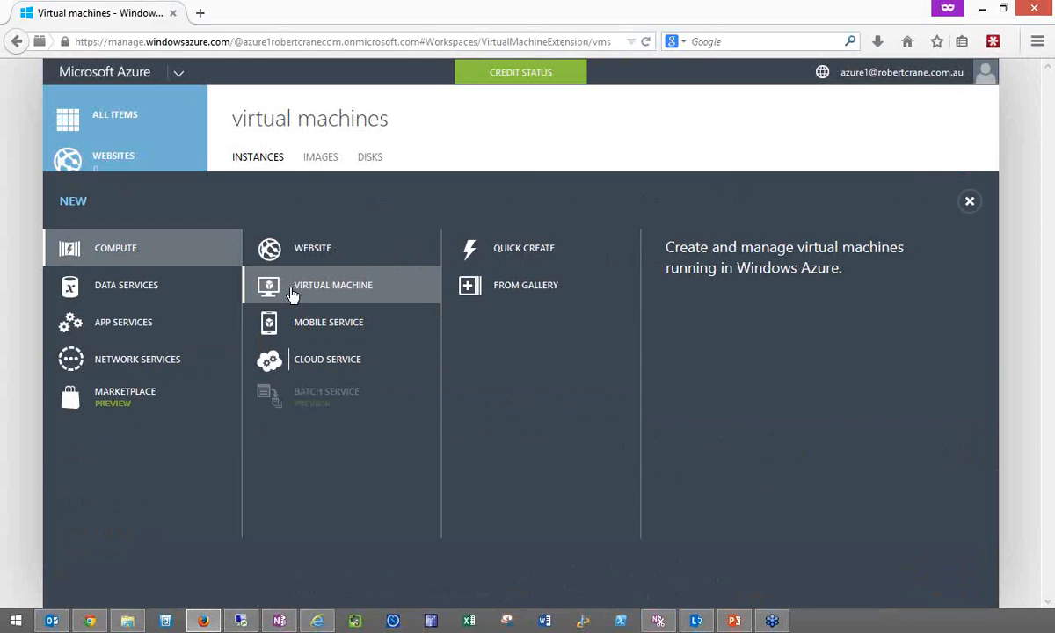
left_click(499, 288)
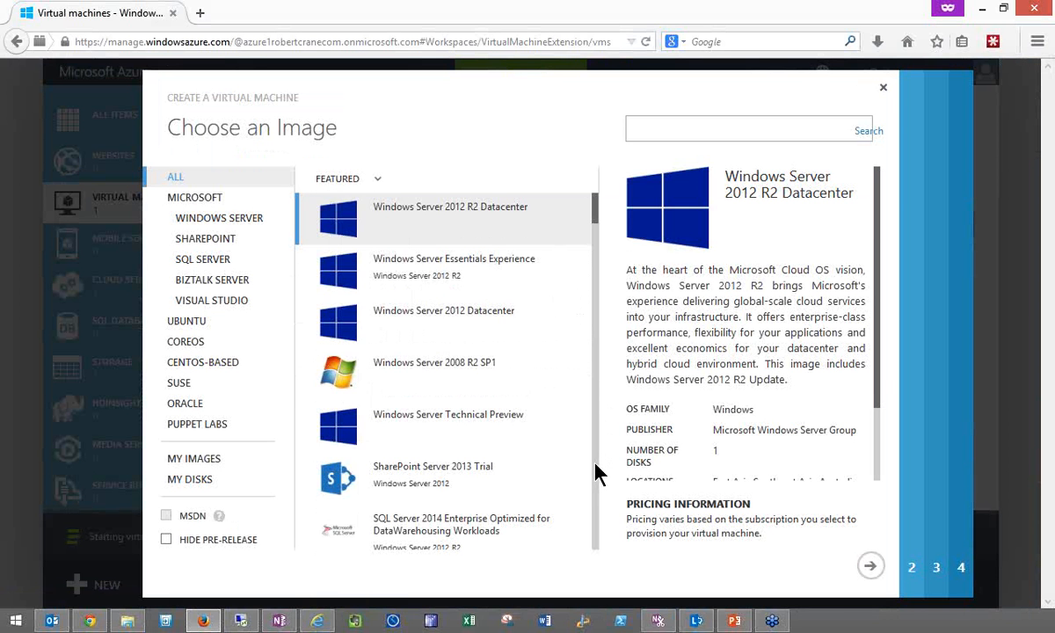
- Browse the featured virtual machine images through to the end of the list and return to its start
scroll(596, 472, "down", 4)
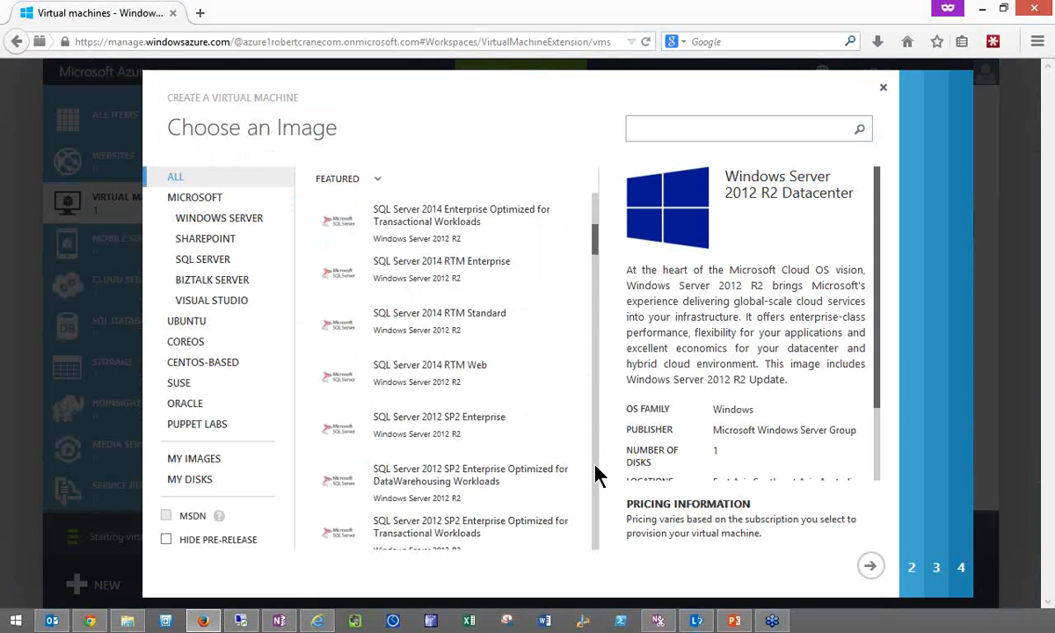
scroll(596, 474, "down", 3)
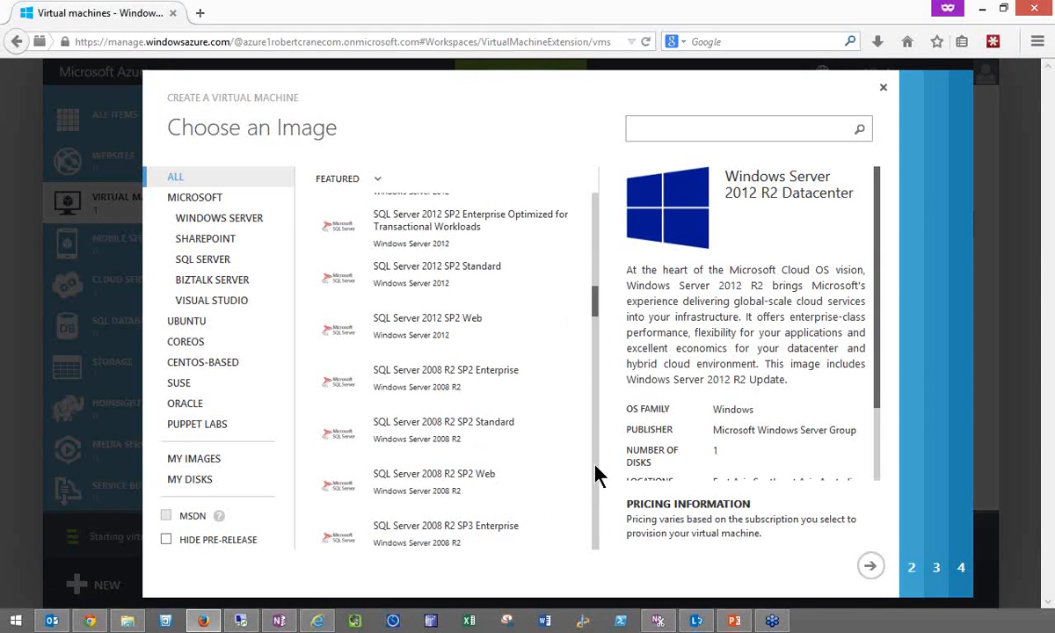
scroll(596, 475, "down", 3)
scroll(596, 475, "down", 3)
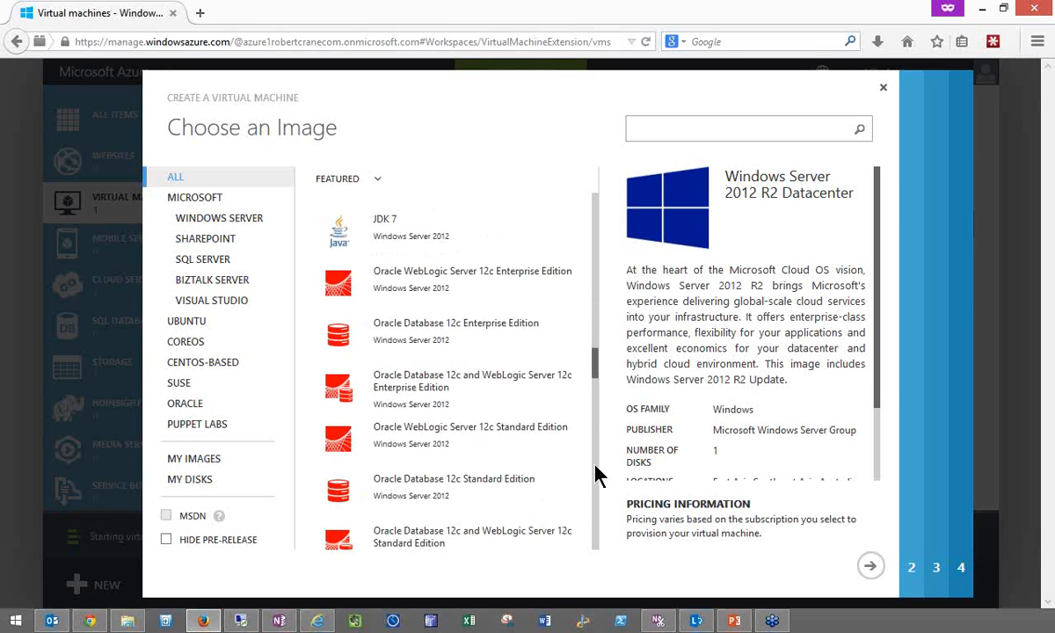
scroll(596, 479, "down", 3)
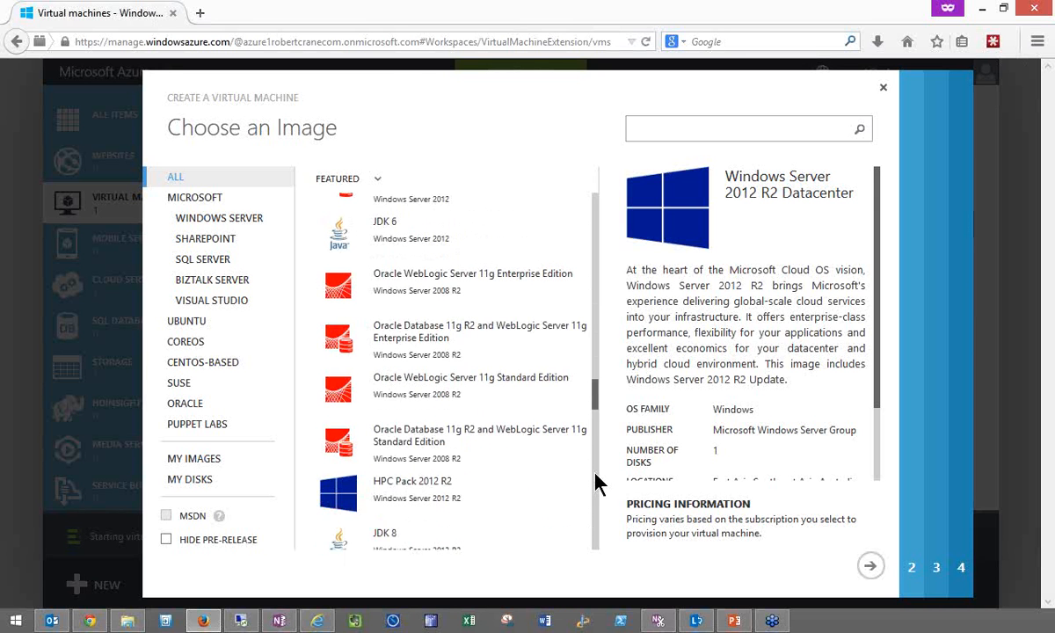
scroll(596, 536, "down", 3)
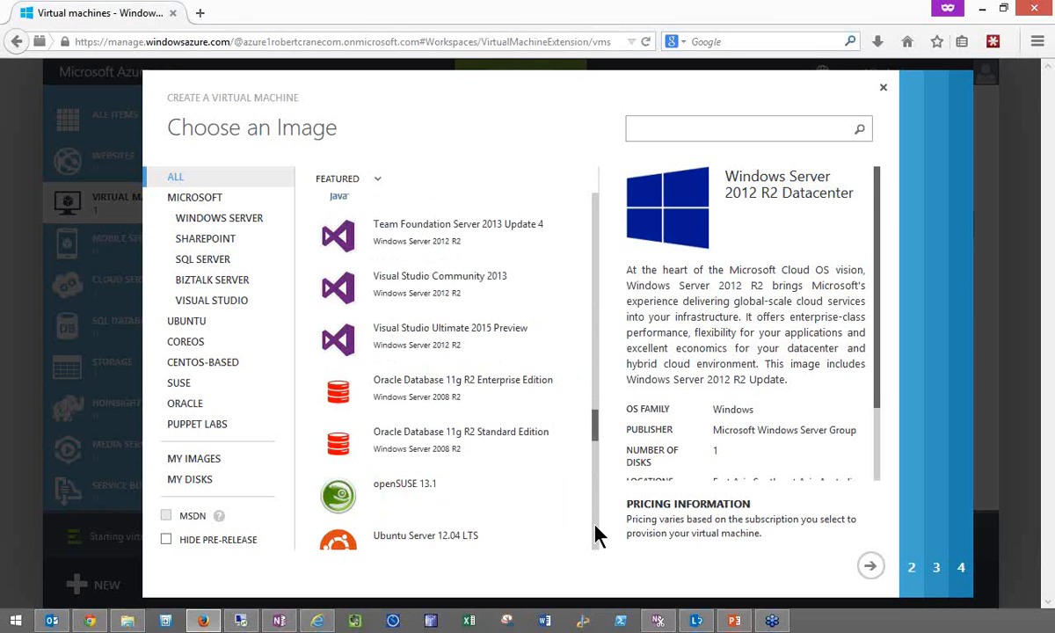
scroll(596, 536, "down", 3)
scroll(596, 537, "down", 3)
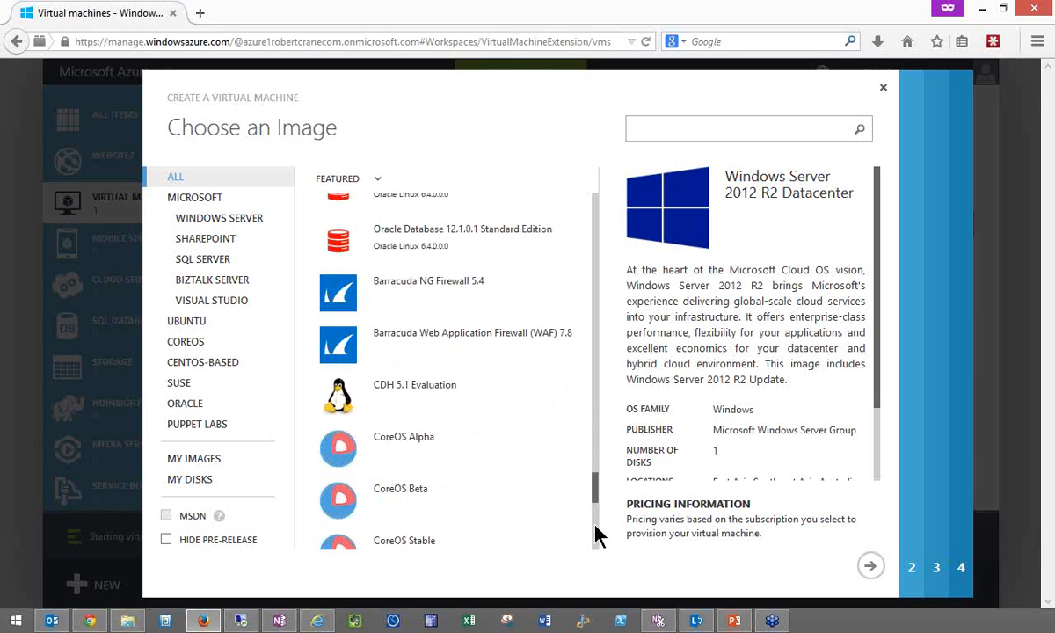
scroll(596, 536, "down", 3)
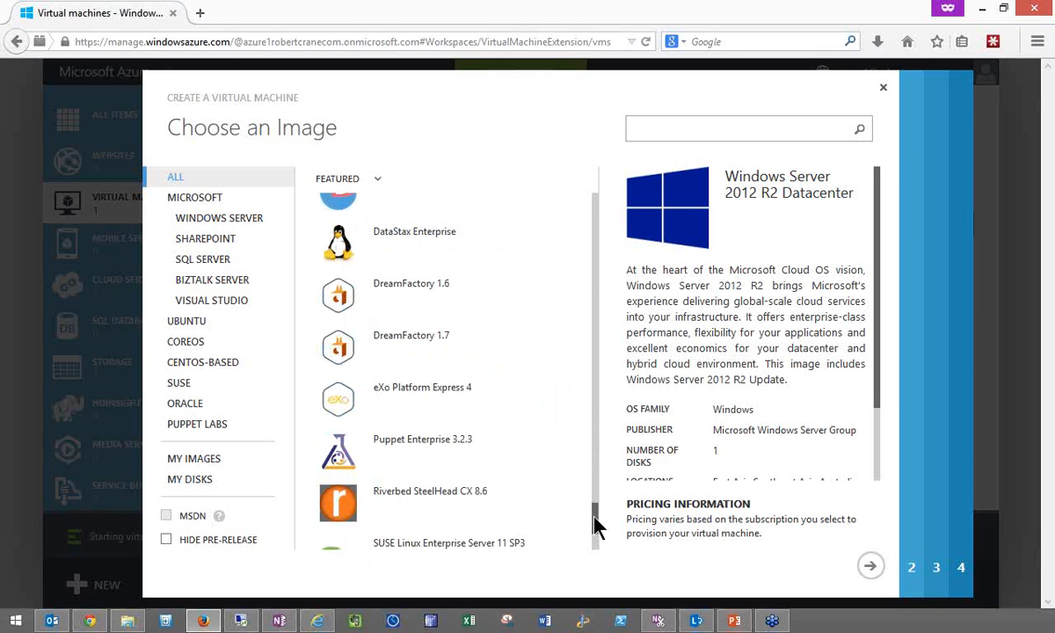
scroll(596, 535, "down", 3)
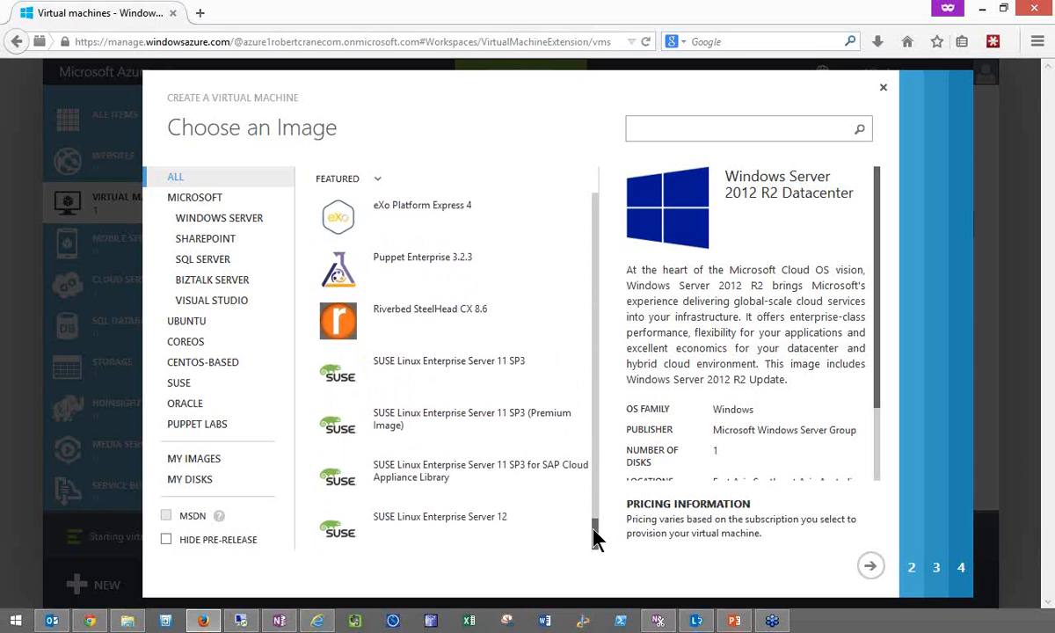
scroll(585, 520, "up", 2)
scroll(584, 505, "up", 4)
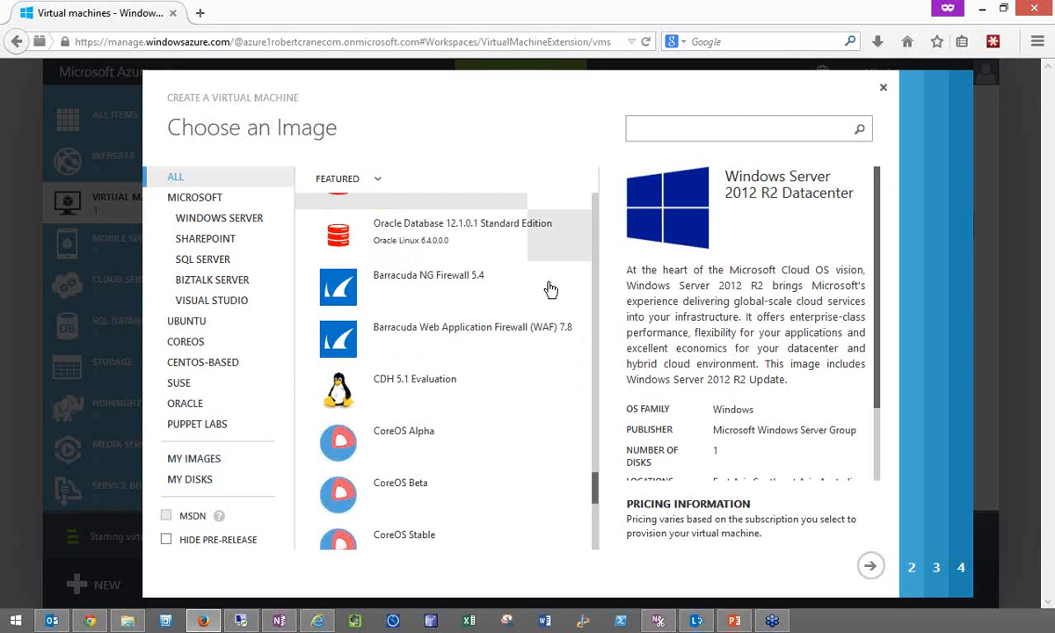
left_click_drag(597, 499, 588, 204)
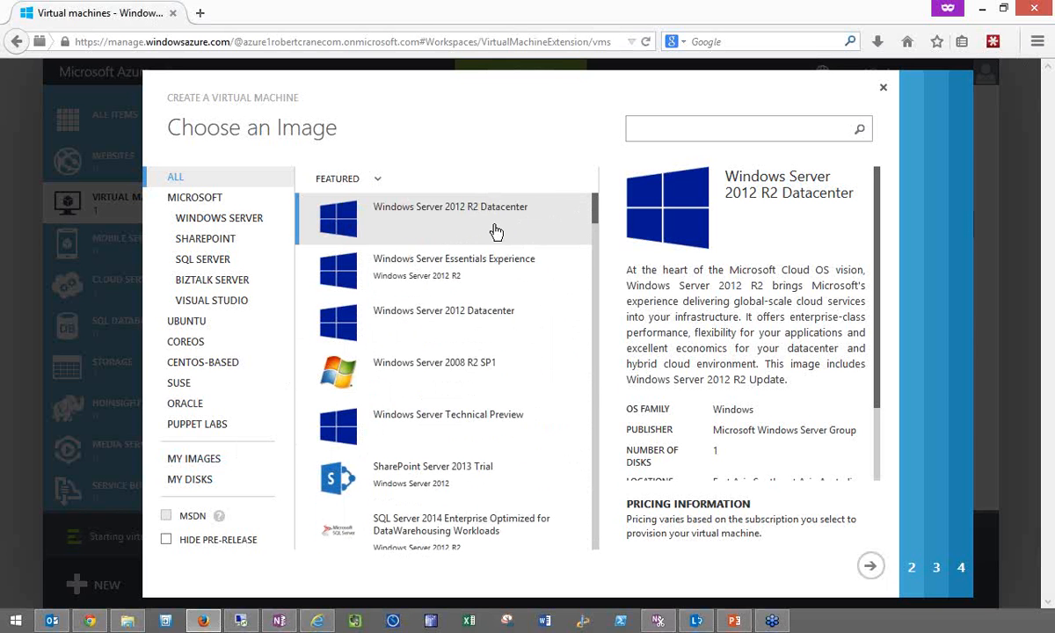
- Accept the Windows Server 2012 R2 Datacenter image and name the virtual machine CBBWEB2
left_click(872, 569)
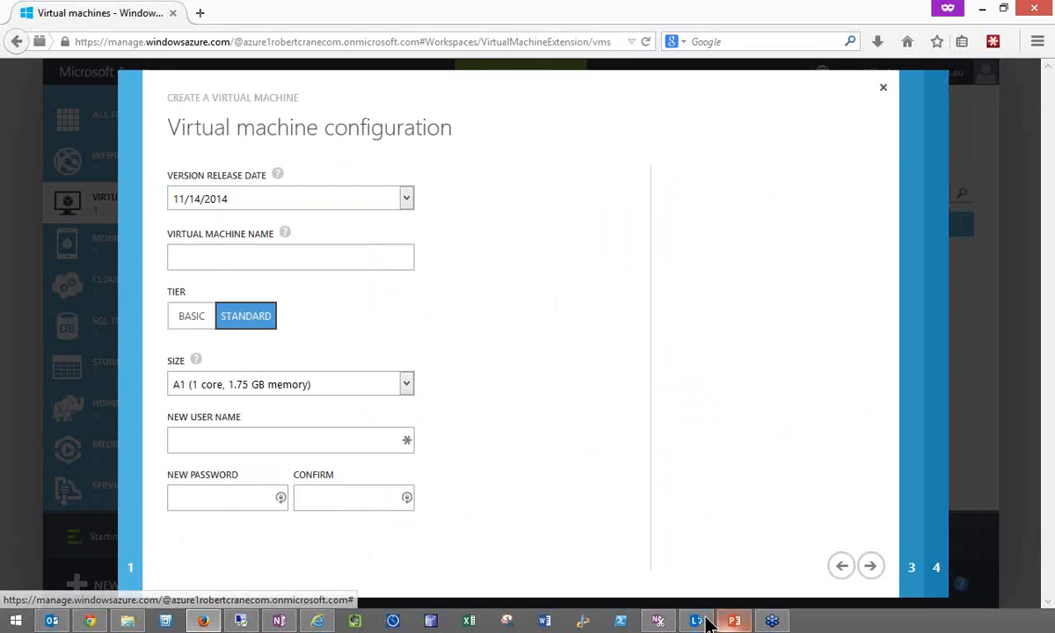
left_click(283, 257)
type("CBB")
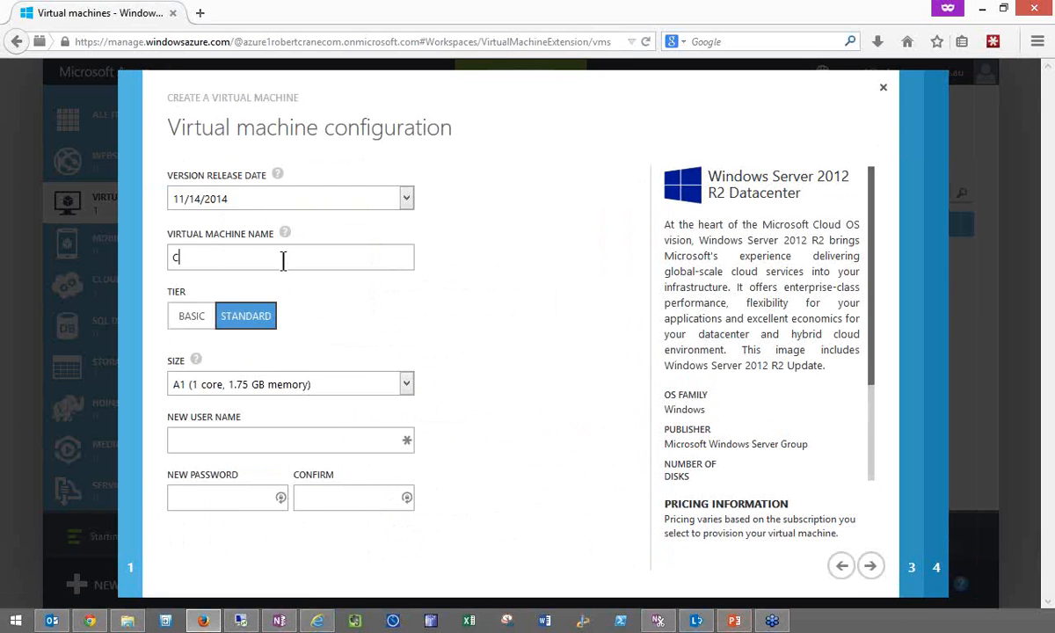
type("WEB2")
- Set the virtual machine size to A3 (4 cores, 7 GB memory)
mouse_move(196, 360)
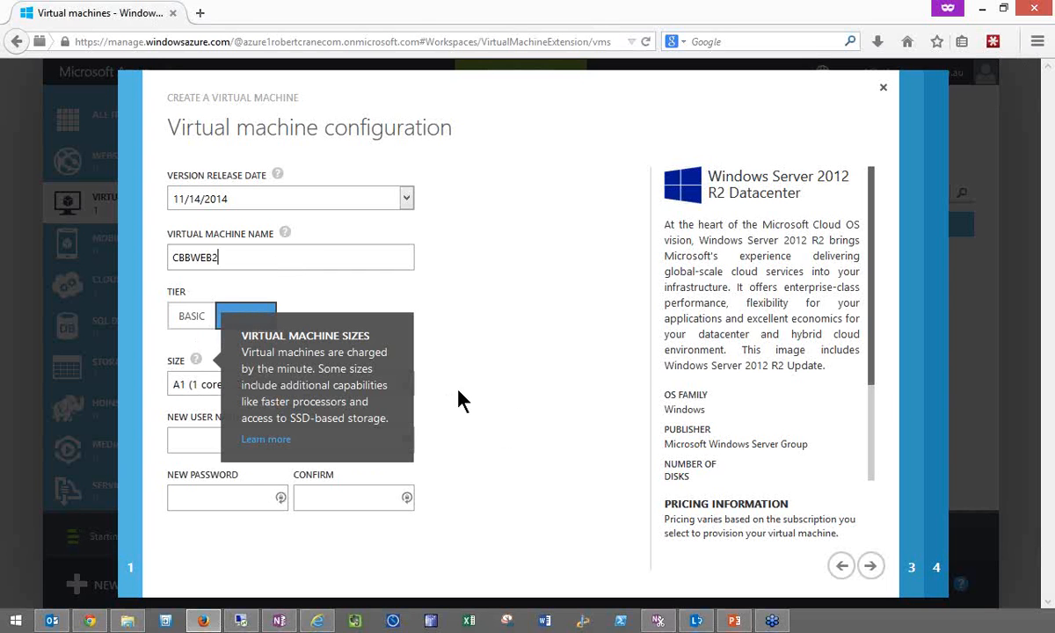
left_click(406, 386)
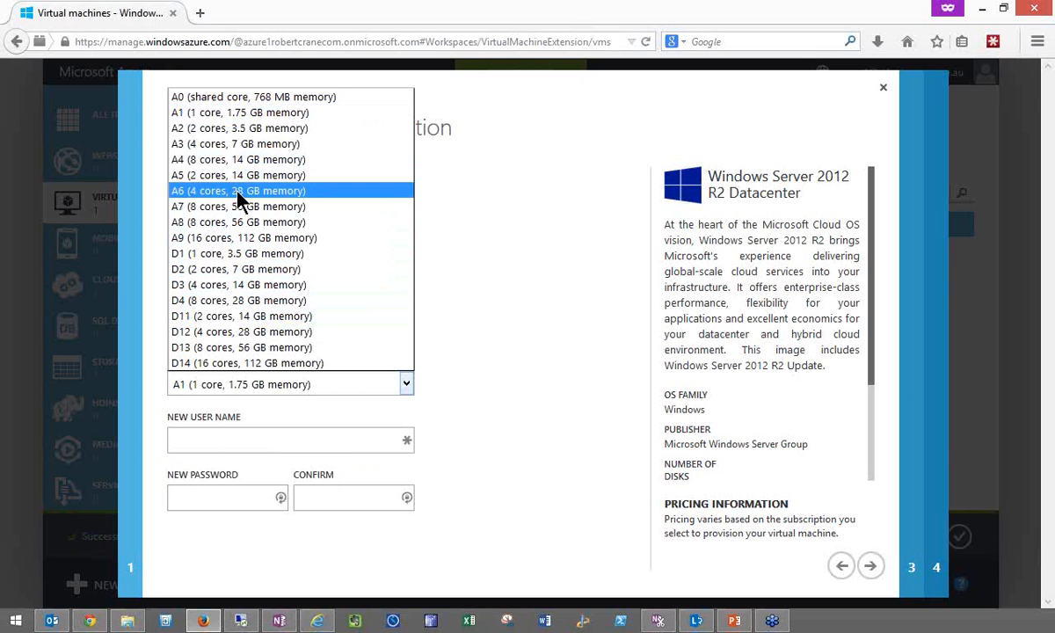
left_click(229, 148)
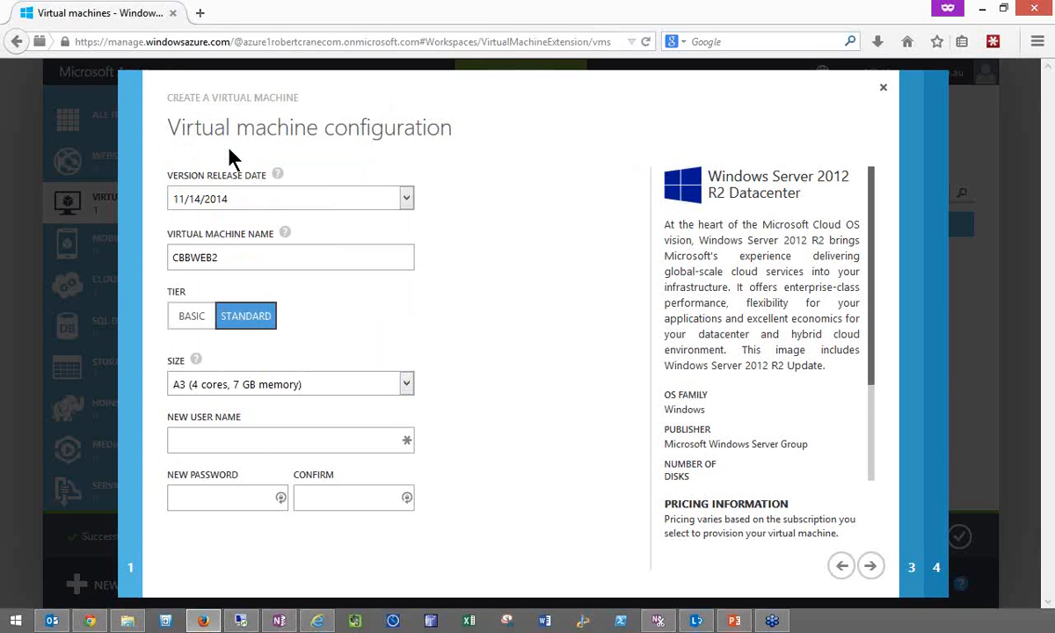
- Set the new user name to cbbweb2admin, enter and confirm the account password, and continue to the cloud service settings
left_click(256, 441)
type("cbbweb2admin")
key("Tab")
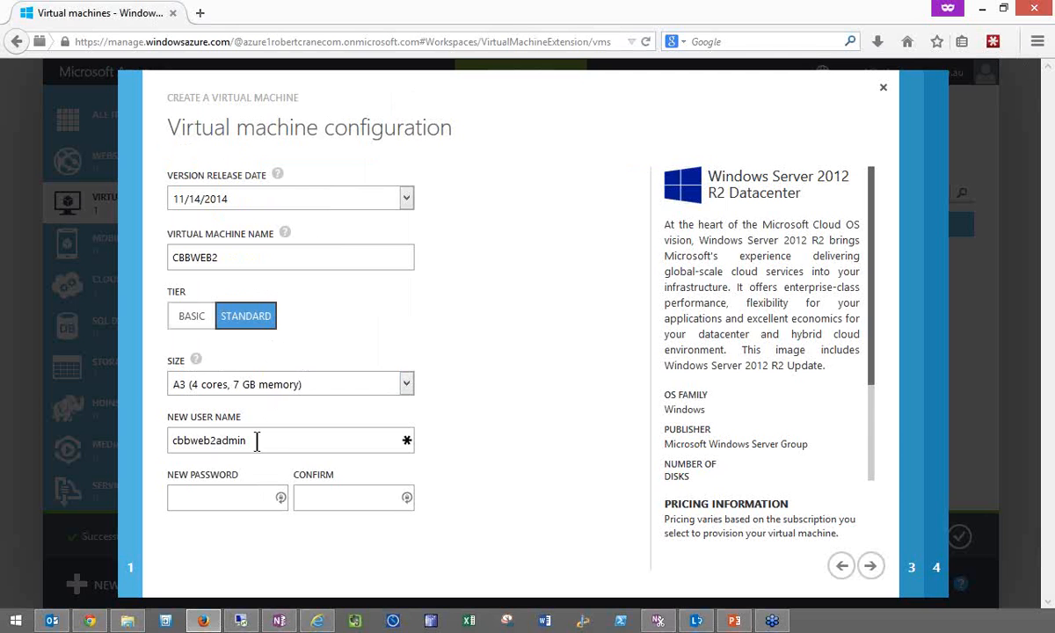
type("••••")
key("BackSpace")
key("BackSpace")
key("BackSpace")
key("BackSpace")
type("••••••••••••••")
key("Tab")
type("•••••••")
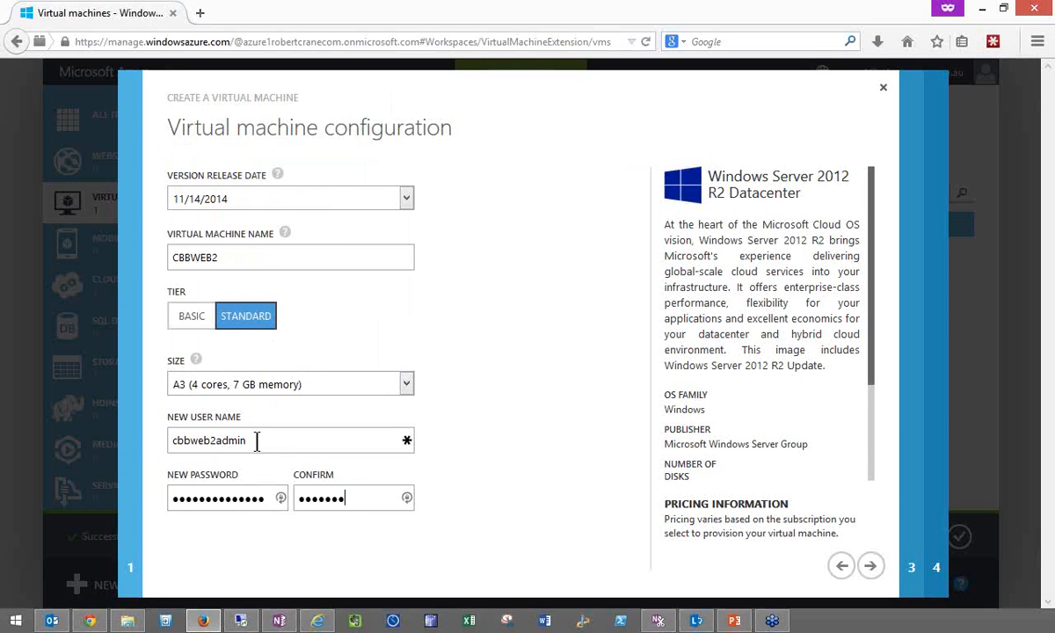
type("•••••••")
left_click(871, 570)
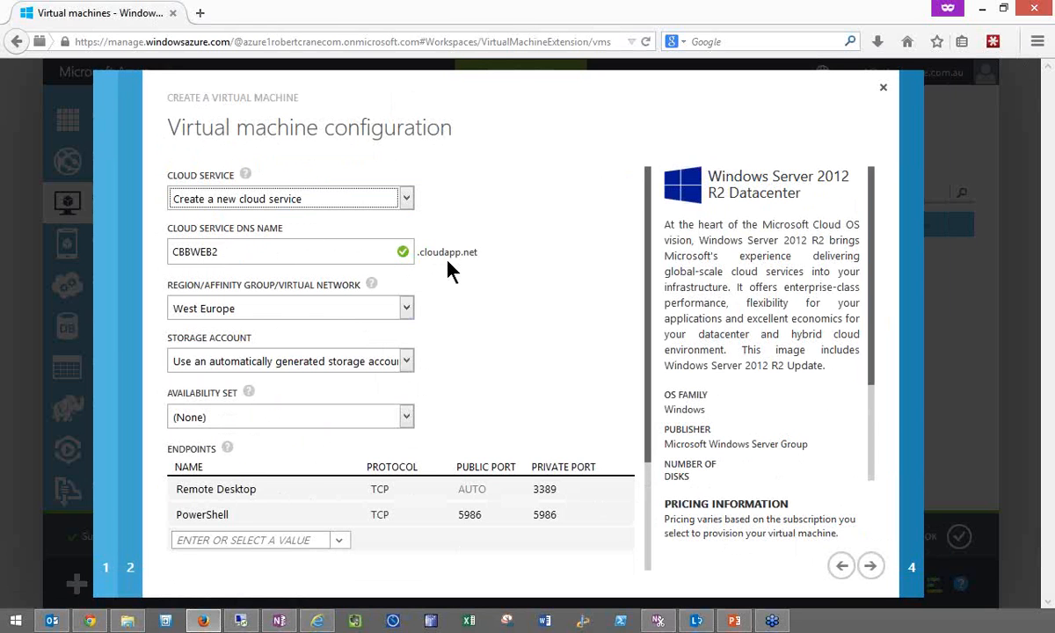
- Set the virtual machine's region to Australia East
left_click(407, 309)
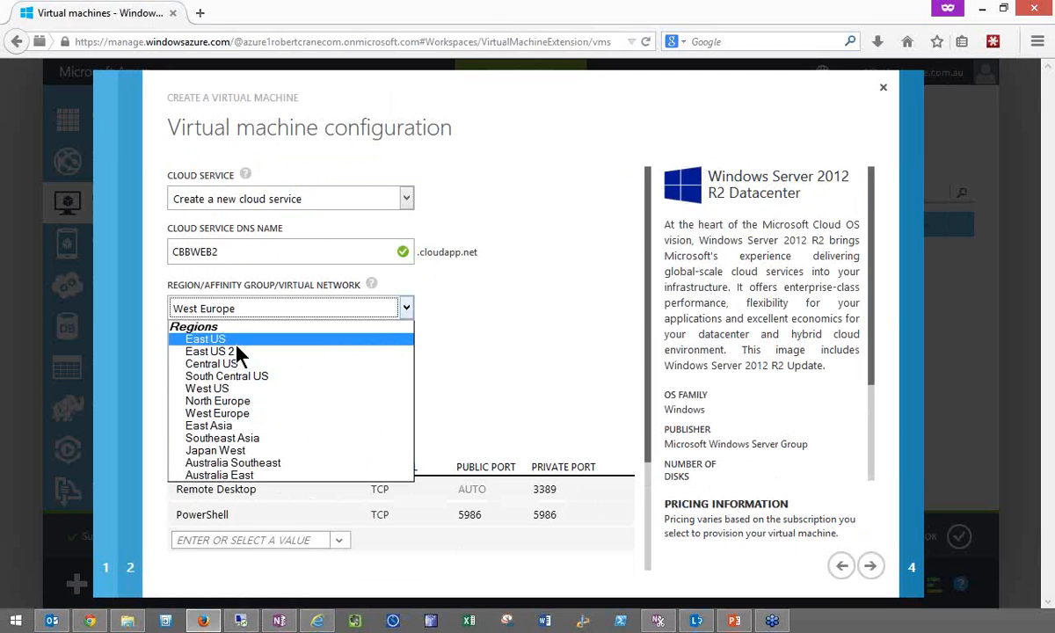
left_click(255, 480)
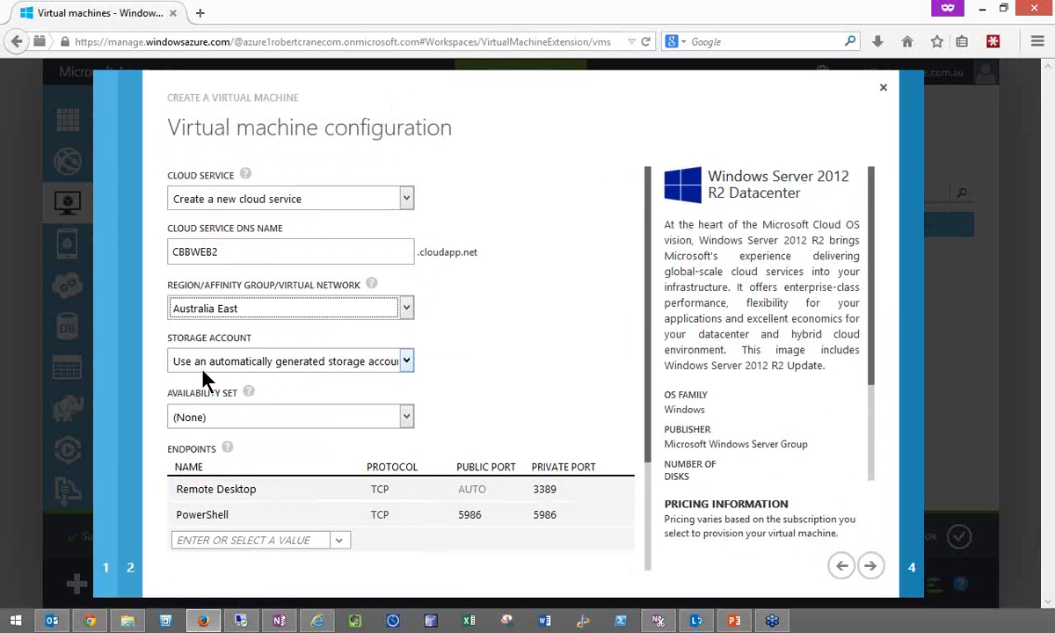
- Add an HTTP endpoint to the virtual machine's endpoint list
left_click(216, 540)
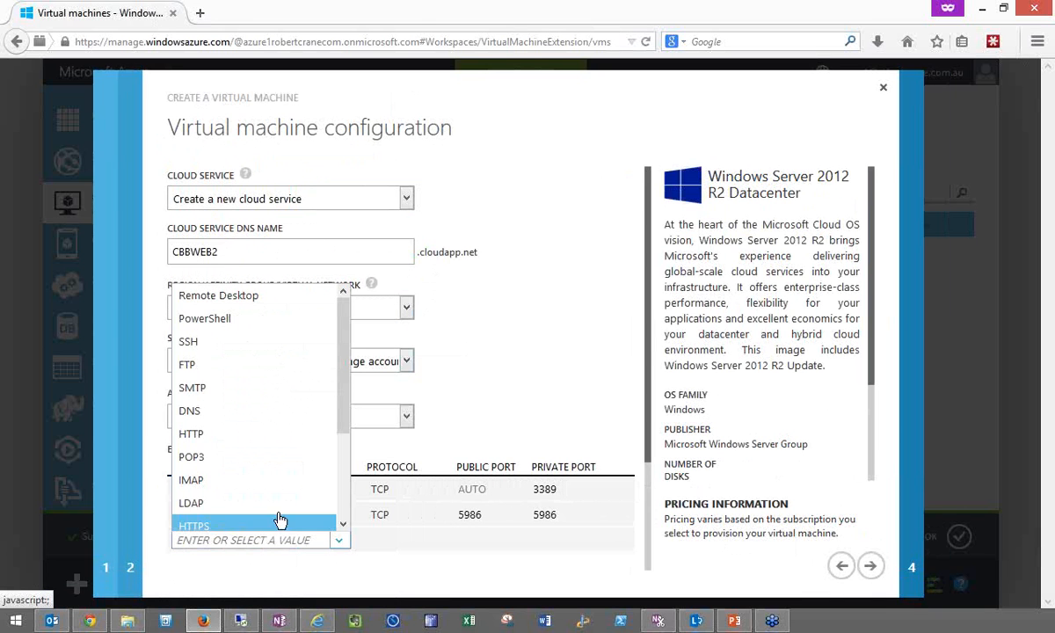
scroll(342, 529, "down", 2)
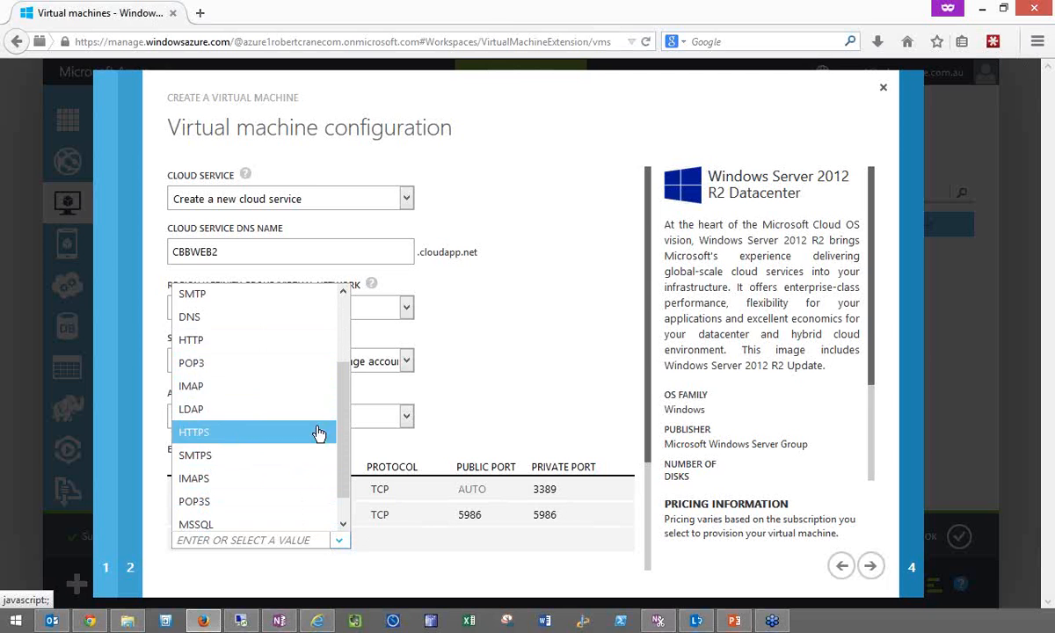
scroll(324, 317, "up", 2)
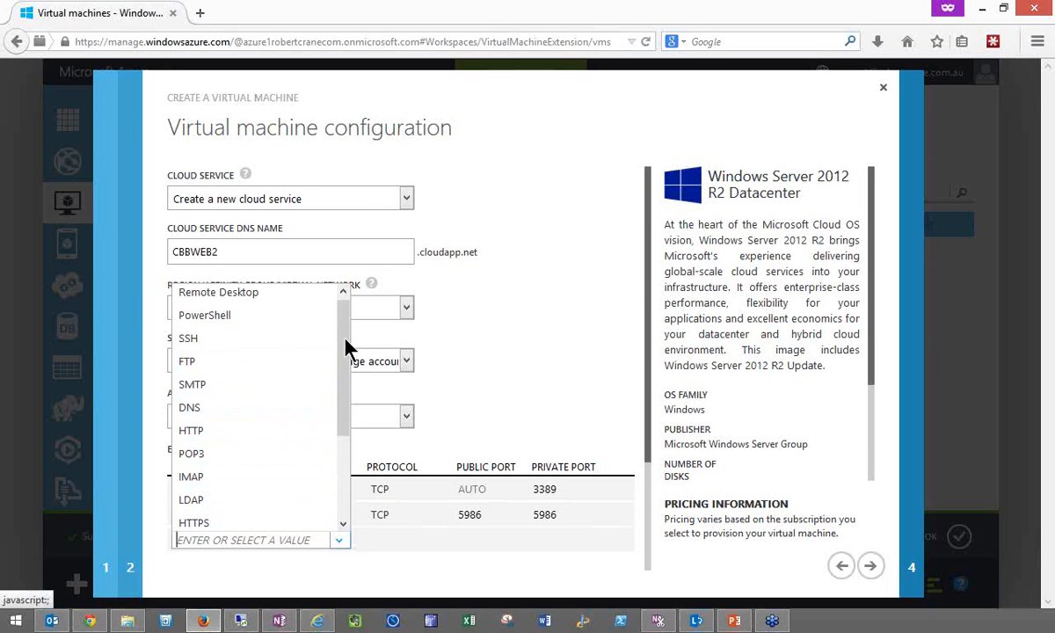
left_click(244, 433)
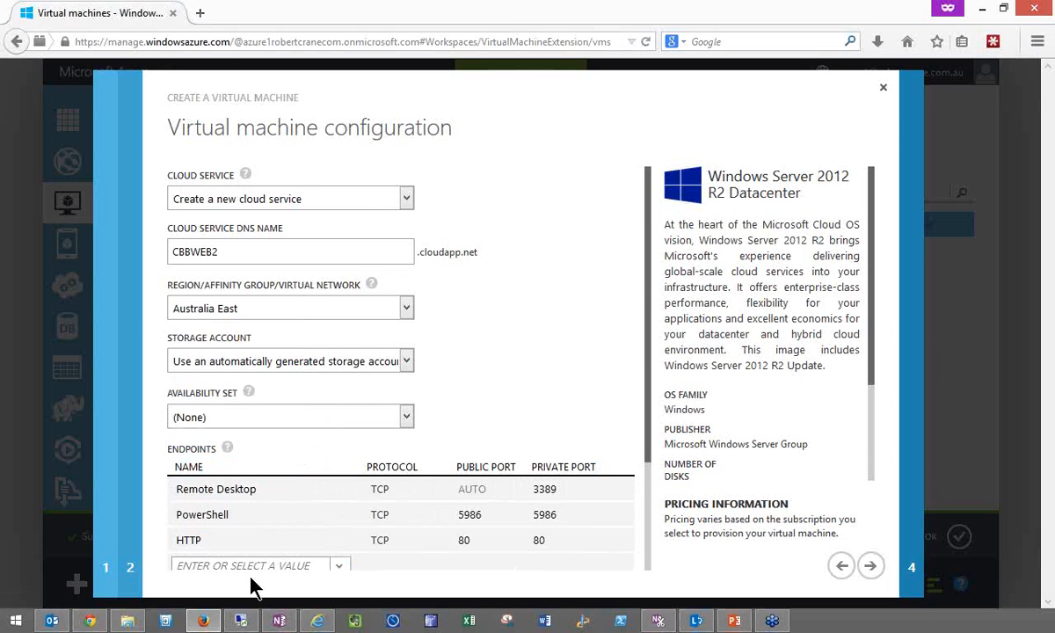
- Create the virtual machine with the VM Agent installed and no extensions, and dismiss the completed operation notices
mouse_move(423, 496)
left_click(873, 568)
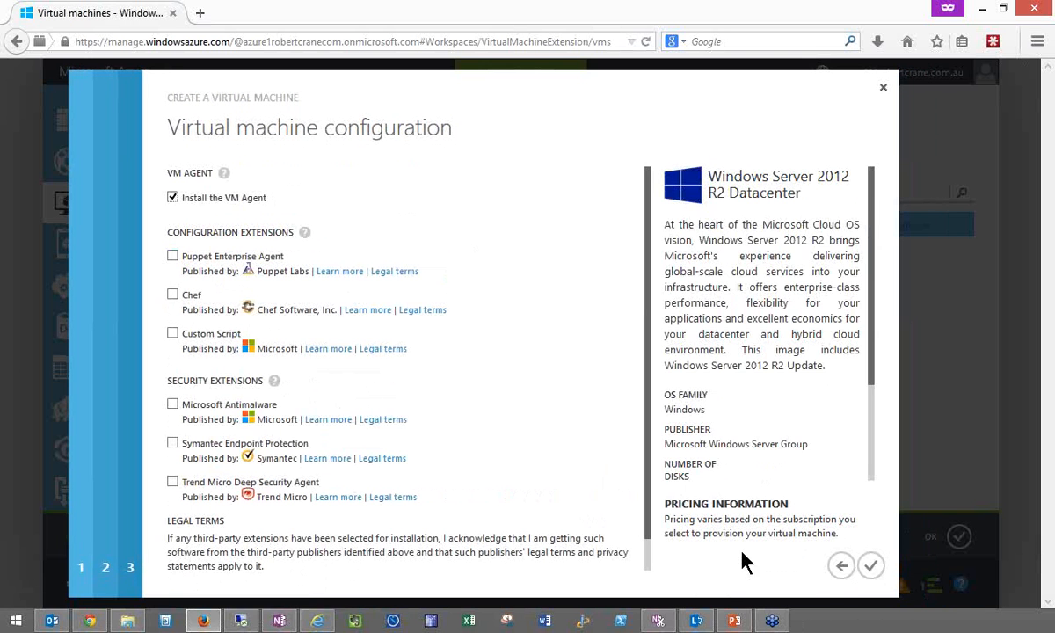
left_click(872, 568)
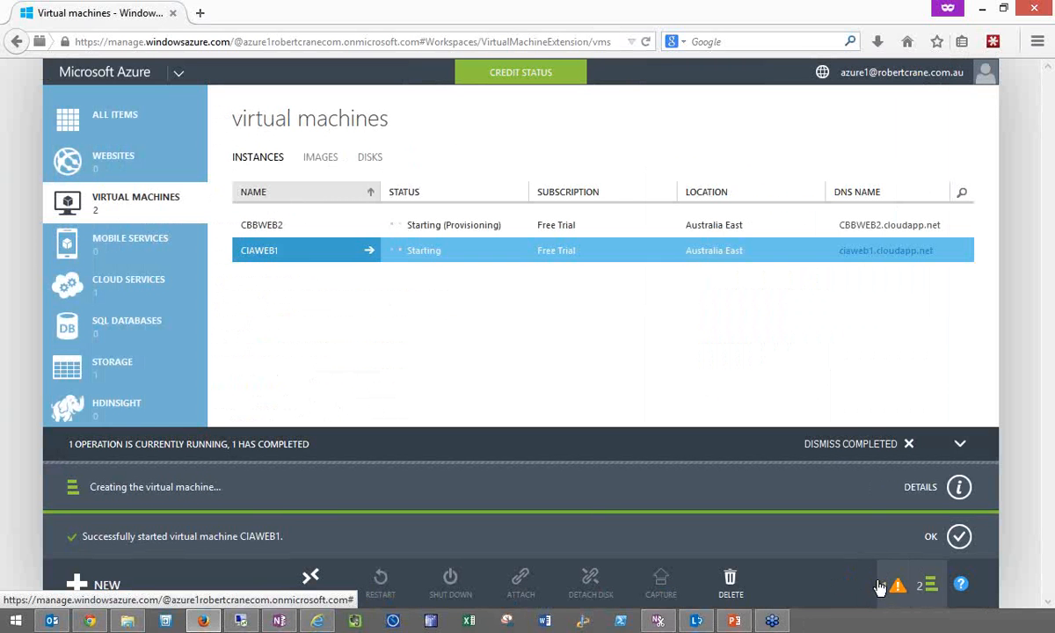
left_click(909, 443)
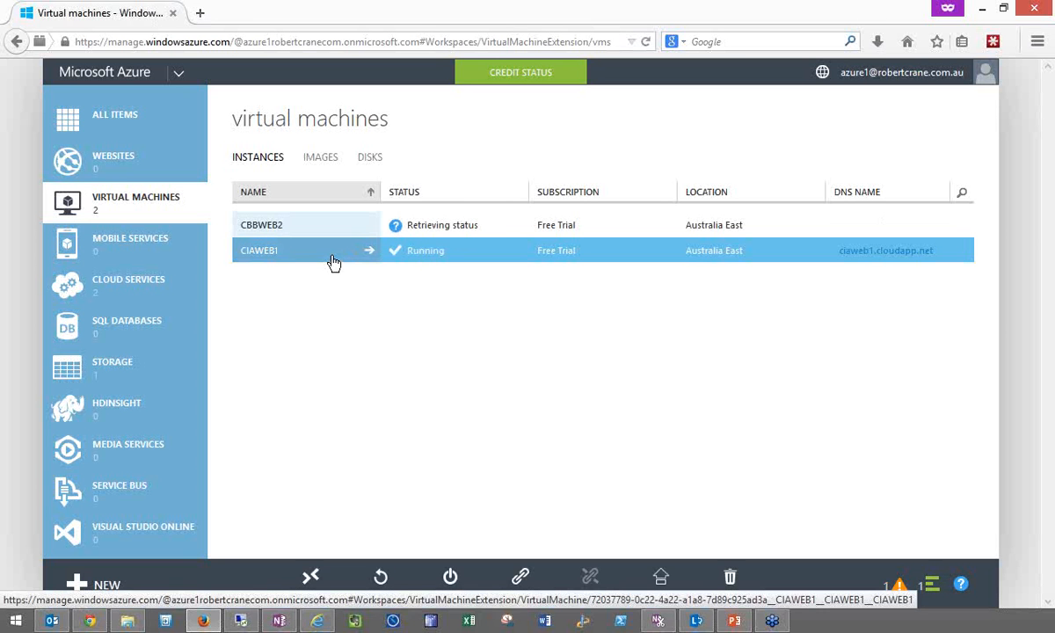
- Connect to the CIAWEB1 virtual machine by opening CIAWEB1.rdp with Remote Desktop Connection, and acknowledge the portal's notice
left_click(312, 578)
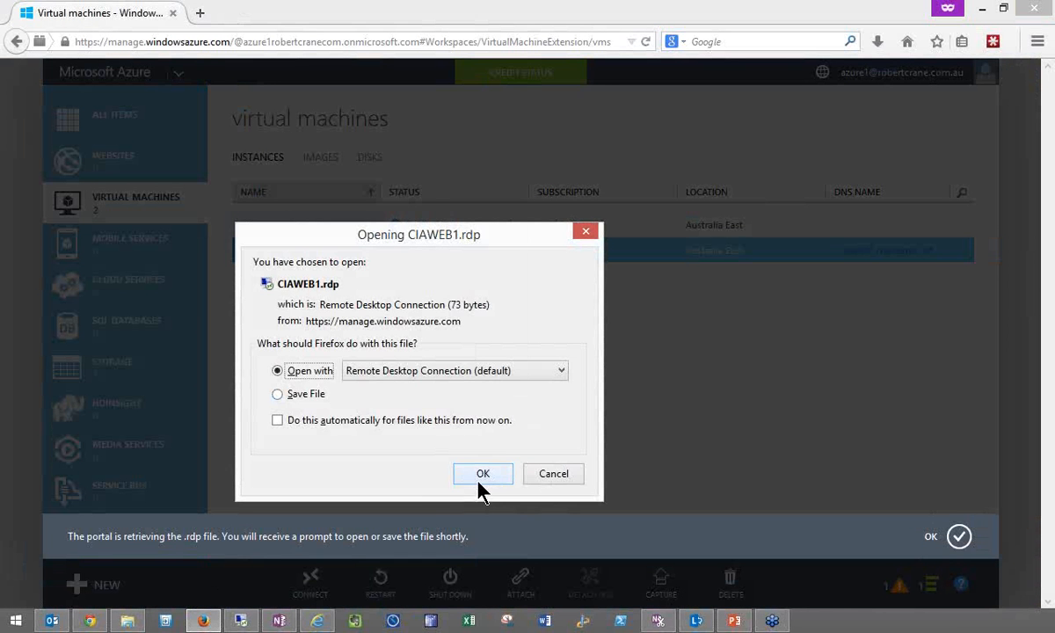
left_click(482, 475)
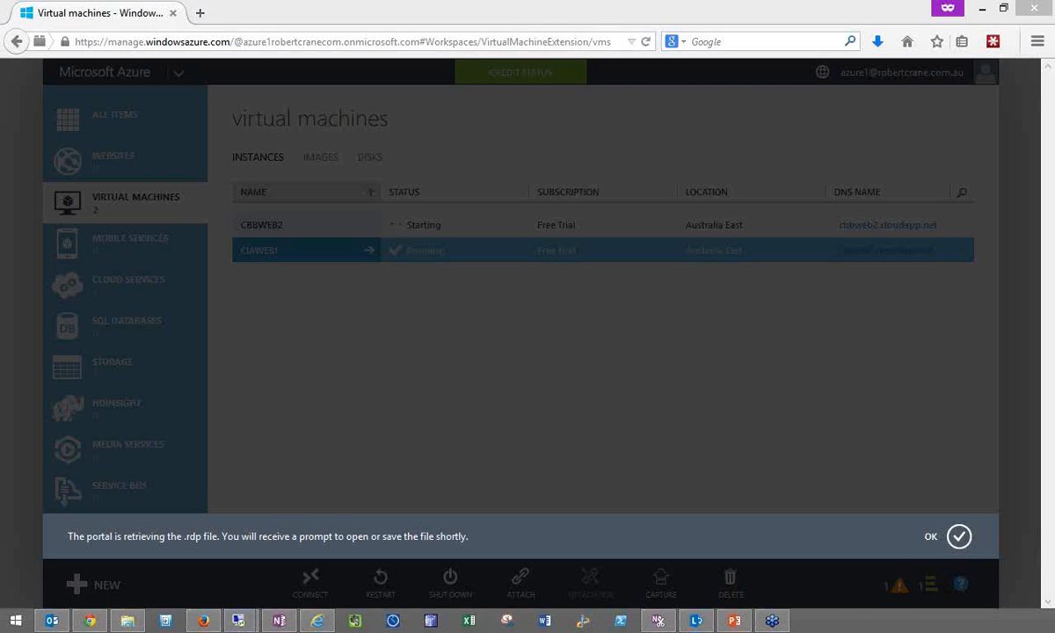
left_click(958, 536)
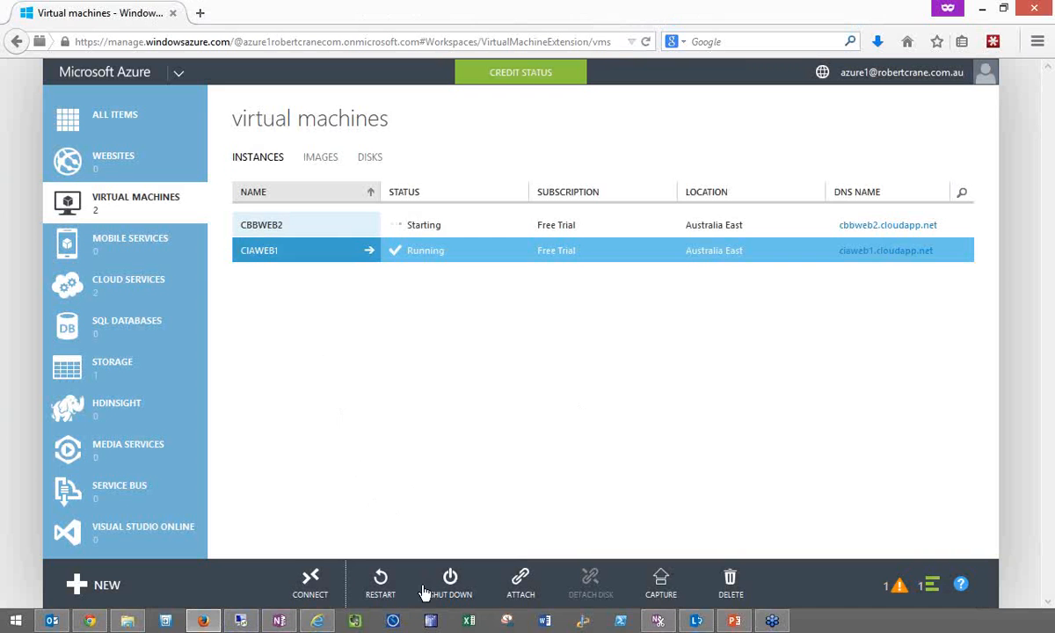
- Reconnect to CIAWEB1 through Remote Desktop Connection, acknowledge the notice, and select CBBWEB2 in the virtual machines list
left_click(312, 580)
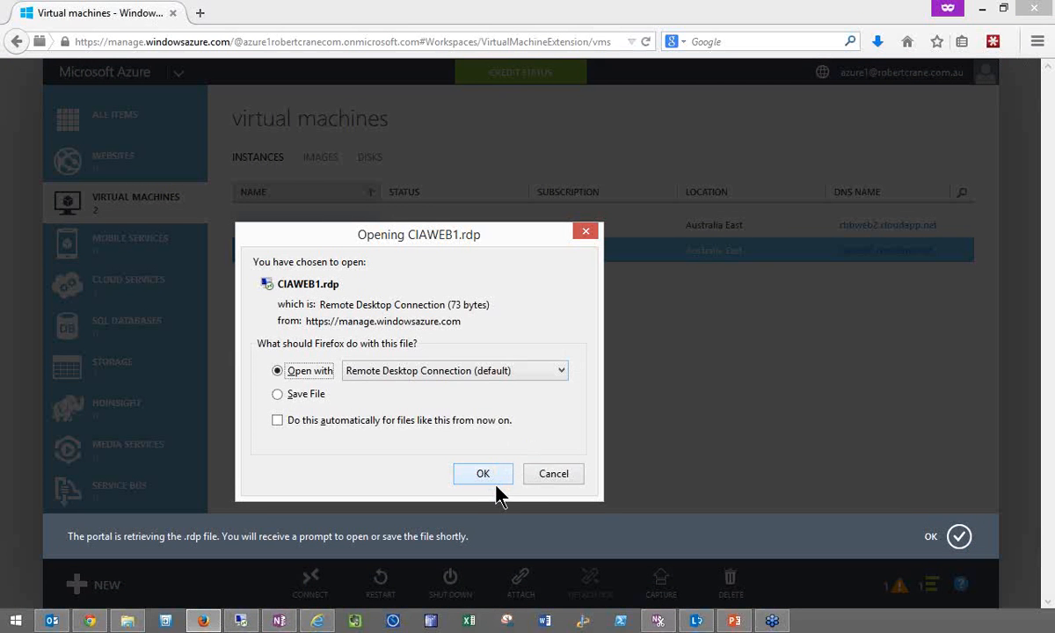
left_click(483, 473)
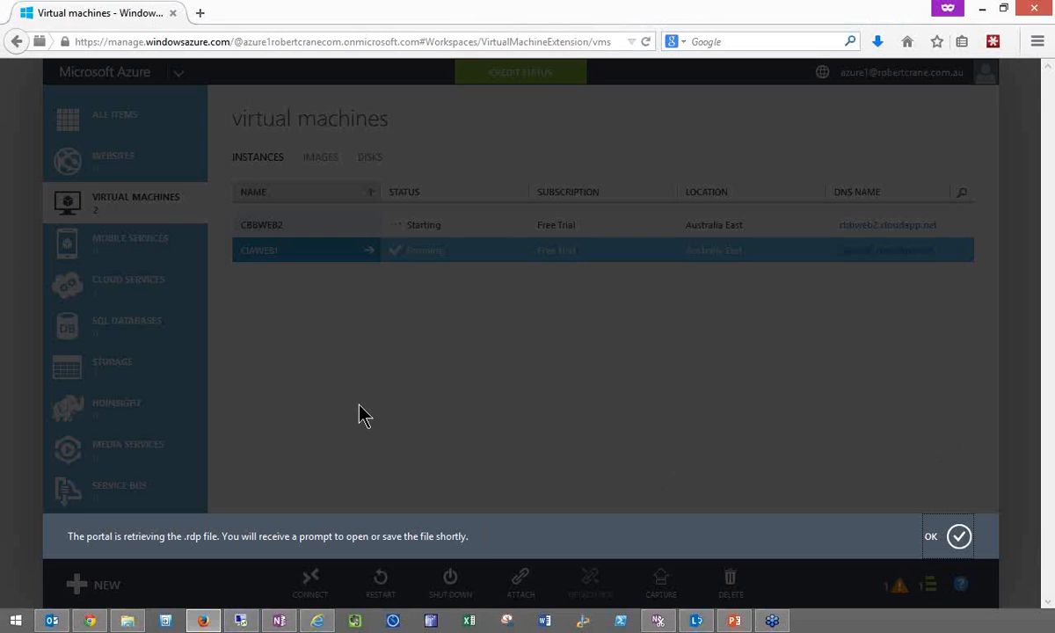
left_click(956, 537)
left_click(466, 225)
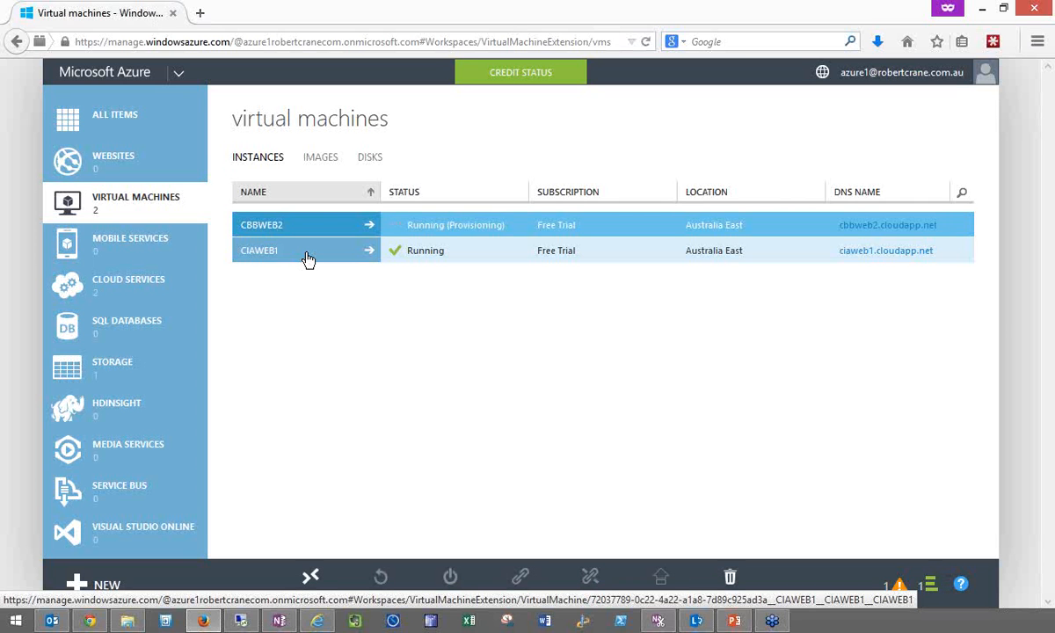
- Start a new website from the gallery using the WordPress app and continue to its configuration
left_click(137, 158)
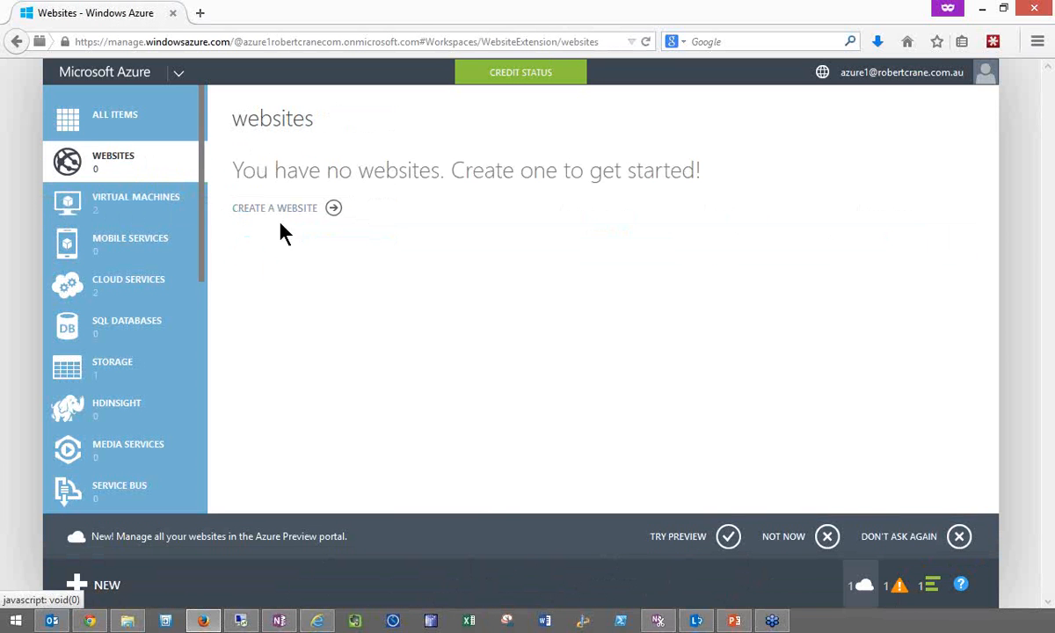
left_click(334, 210)
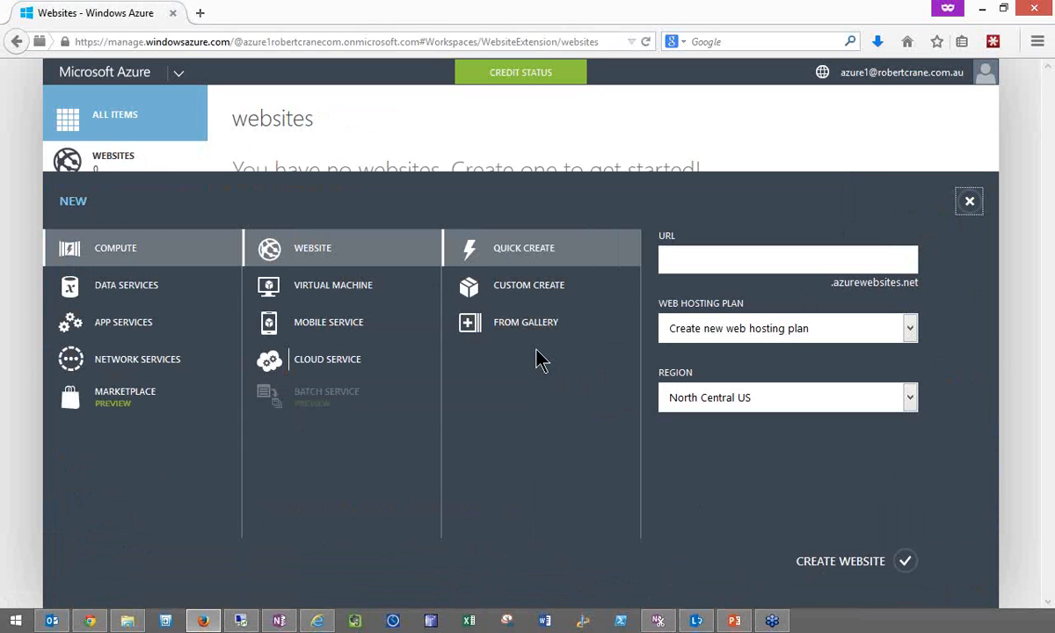
left_click(537, 337)
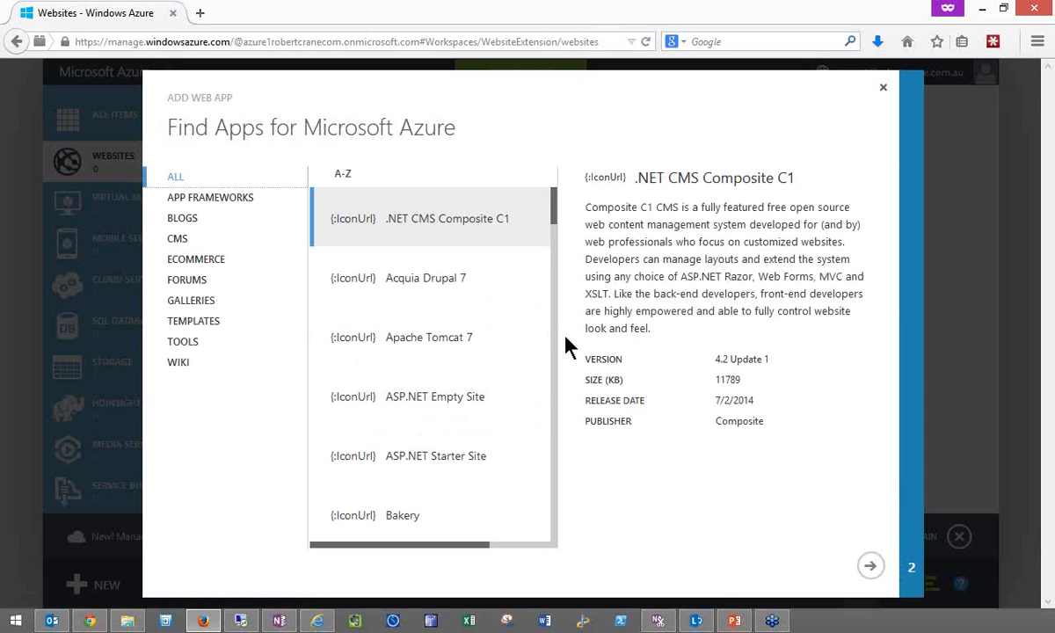
left_click_drag(557, 220, 559, 550)
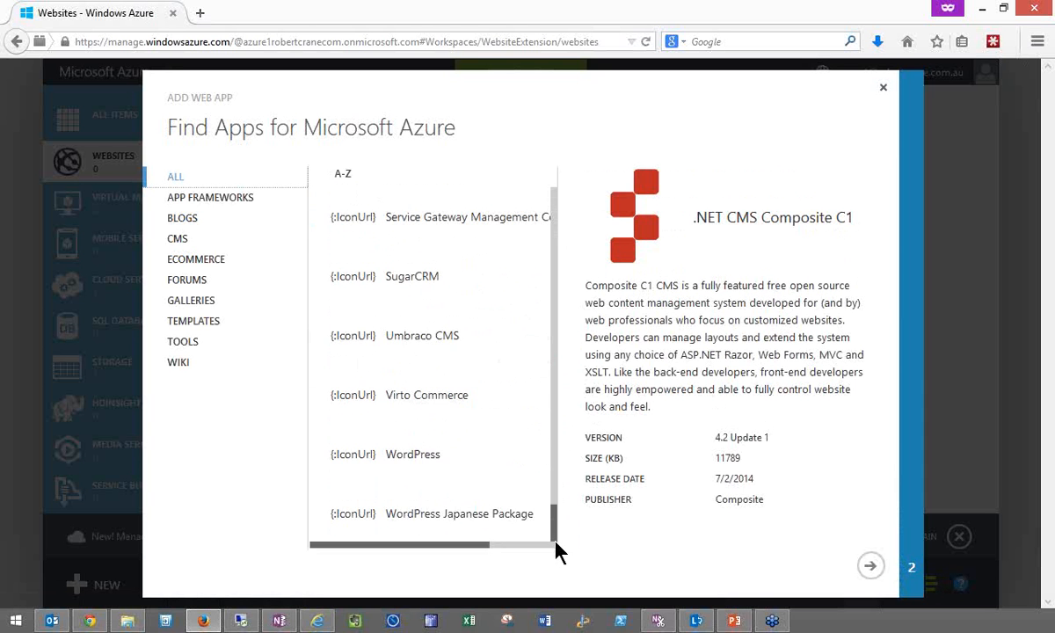
left_click(483, 459)
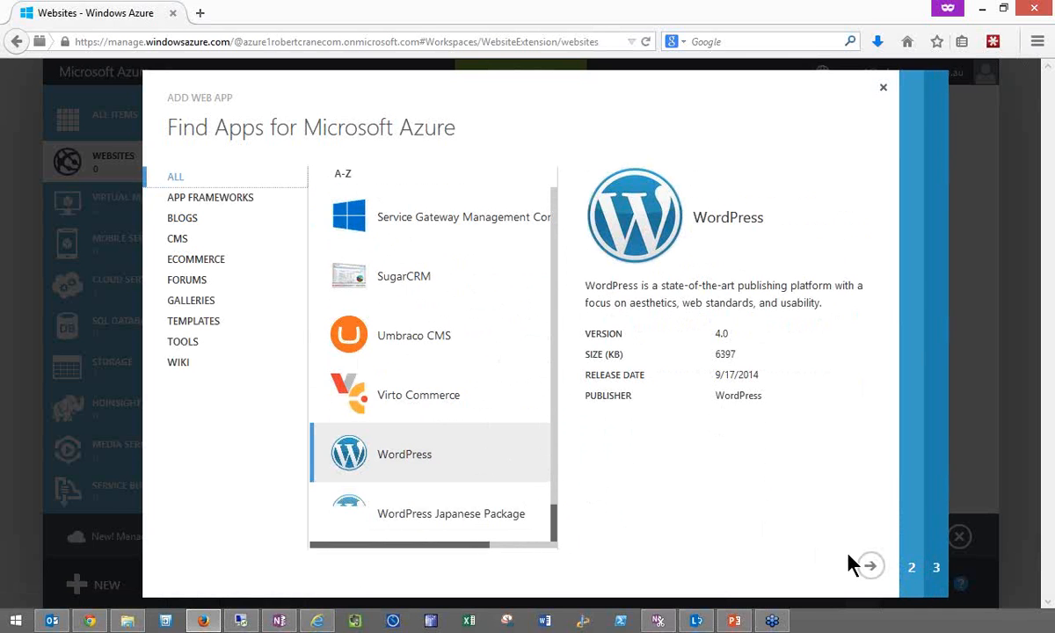
left_click(869, 567)
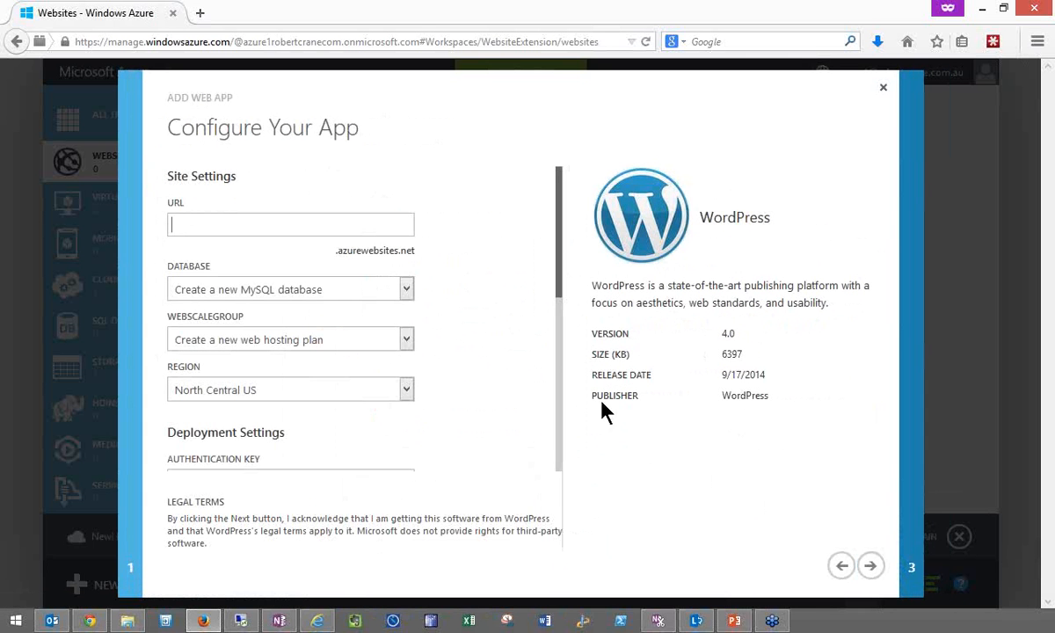
- Set the website URL to CBB-BLOG and continue to the new MySQL database settings
type("CBBBLOG")
key("BackSpace")
key("BackSpace")
key("BackSpace")
type("-BLOG")
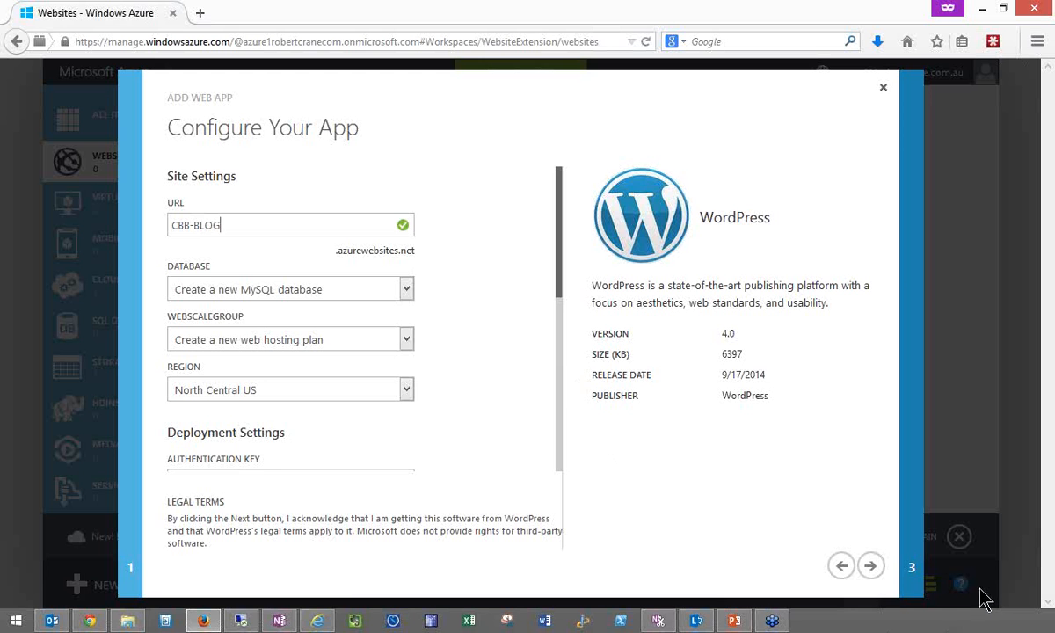
left_click(871, 567)
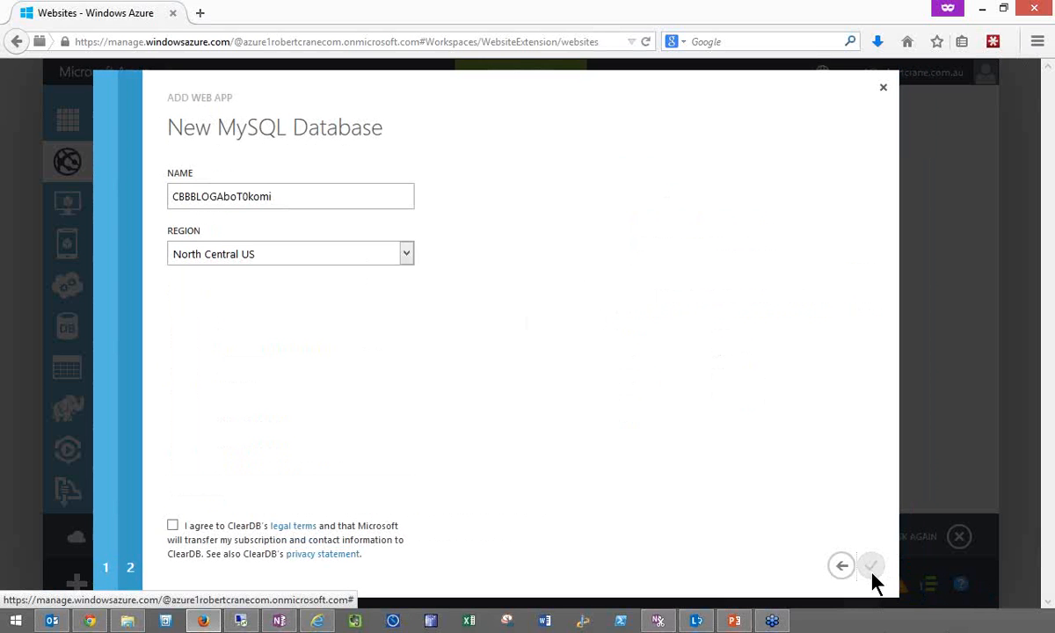
- Agree to ClearDB's legal terms, create the WordPress site, and permanently dismiss the Azure Preview portal offer
left_click(173, 527)
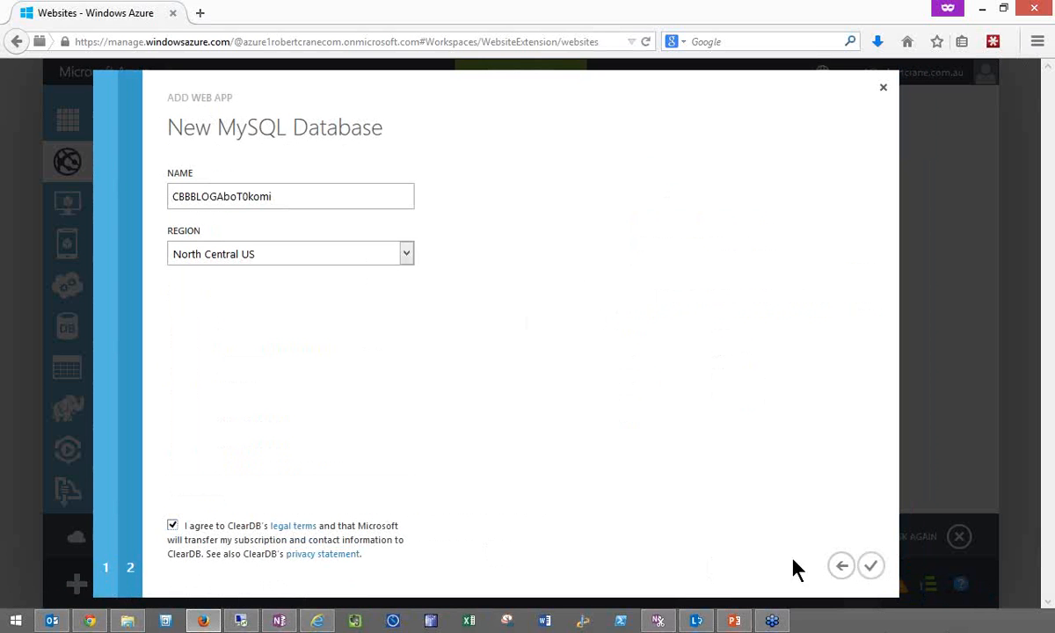
left_click(868, 567)
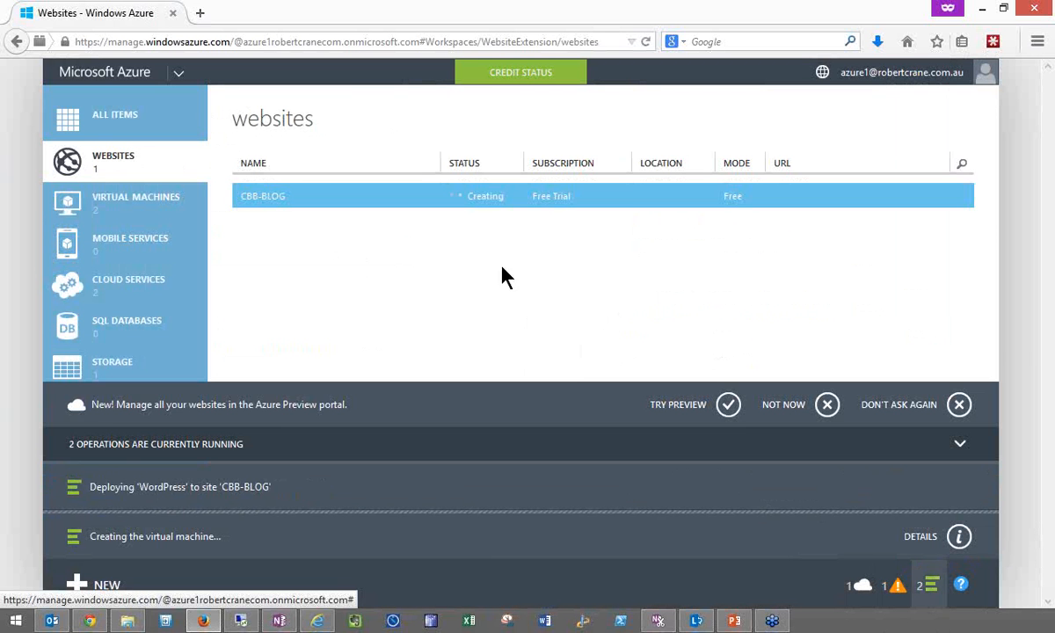
left_click(958, 405)
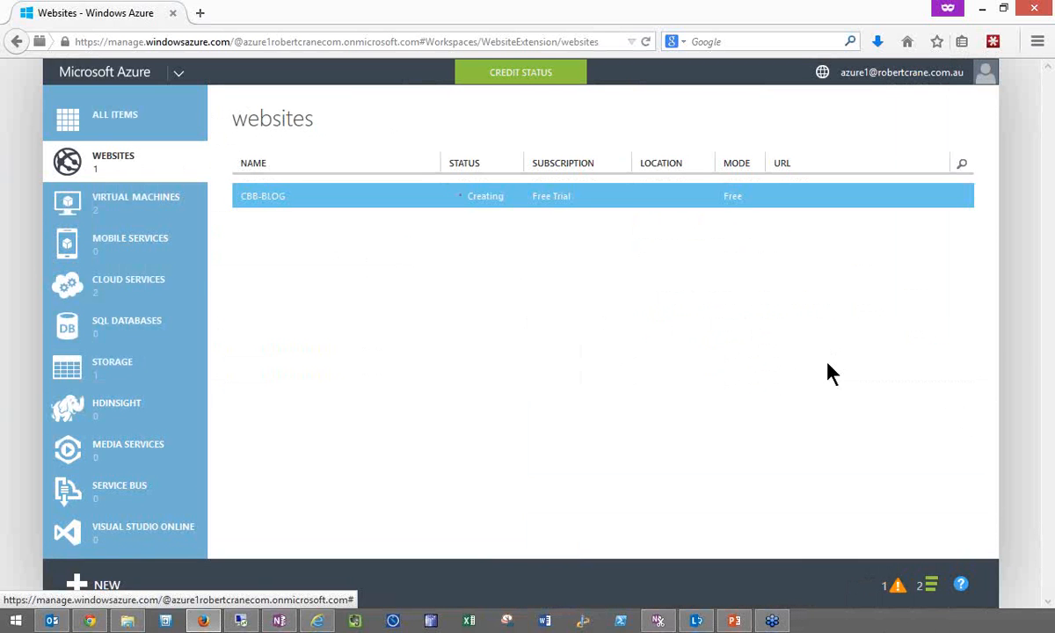
- Check the provisioning status of the virtual machines and of the CBB-BLOG website
left_click(141, 204)
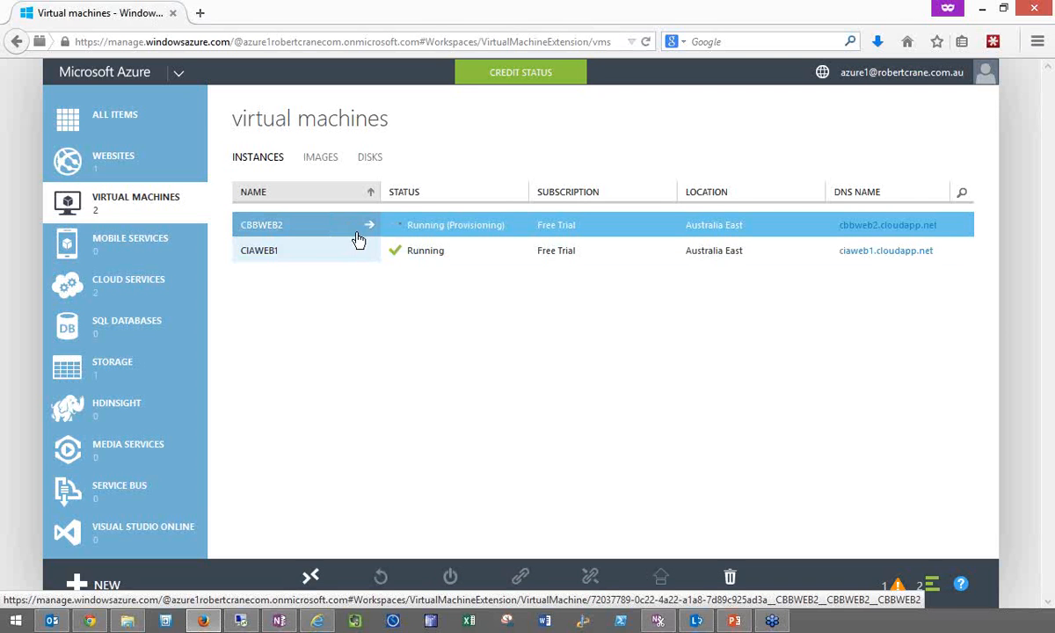
left_click(106, 156)
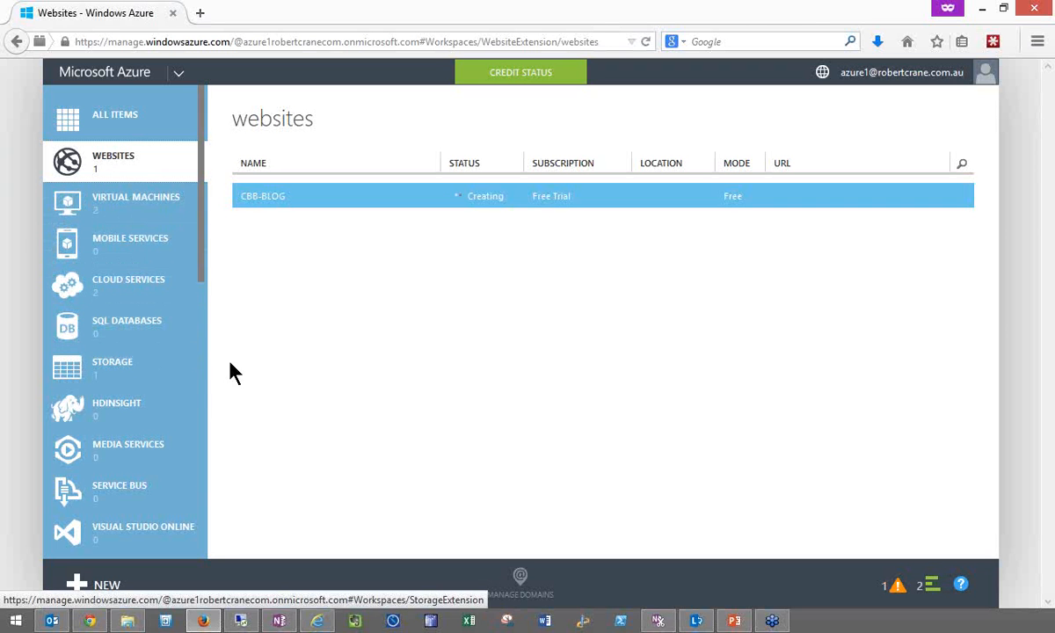
left_click(130, 211)
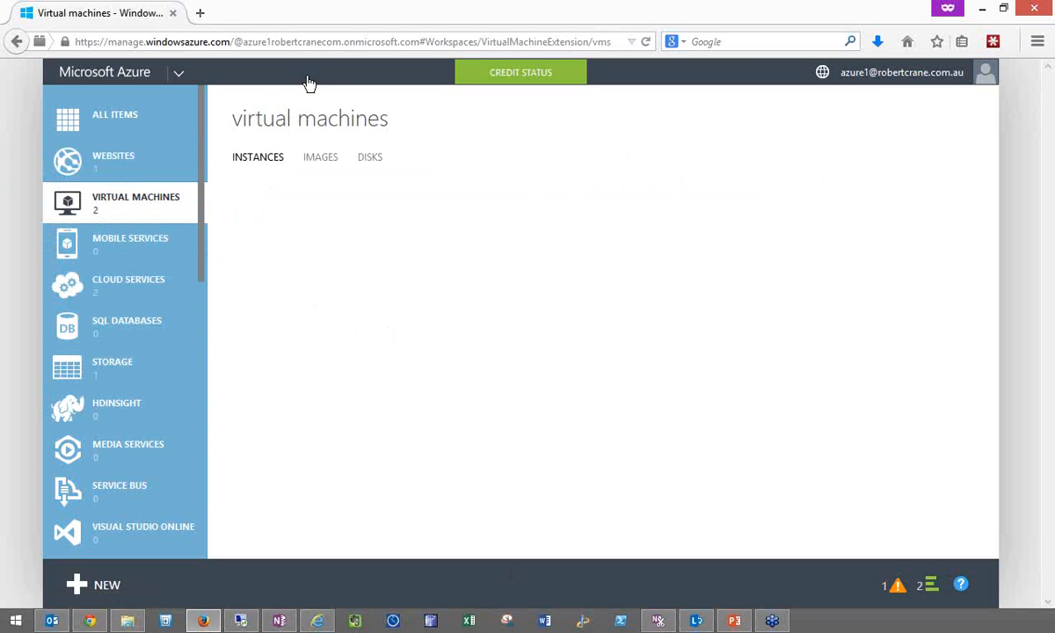
- Open azure.microsoft.com in a new browser tab and go to the pricing calculator from its pricing page
left_click(201, 15)
type("azure")
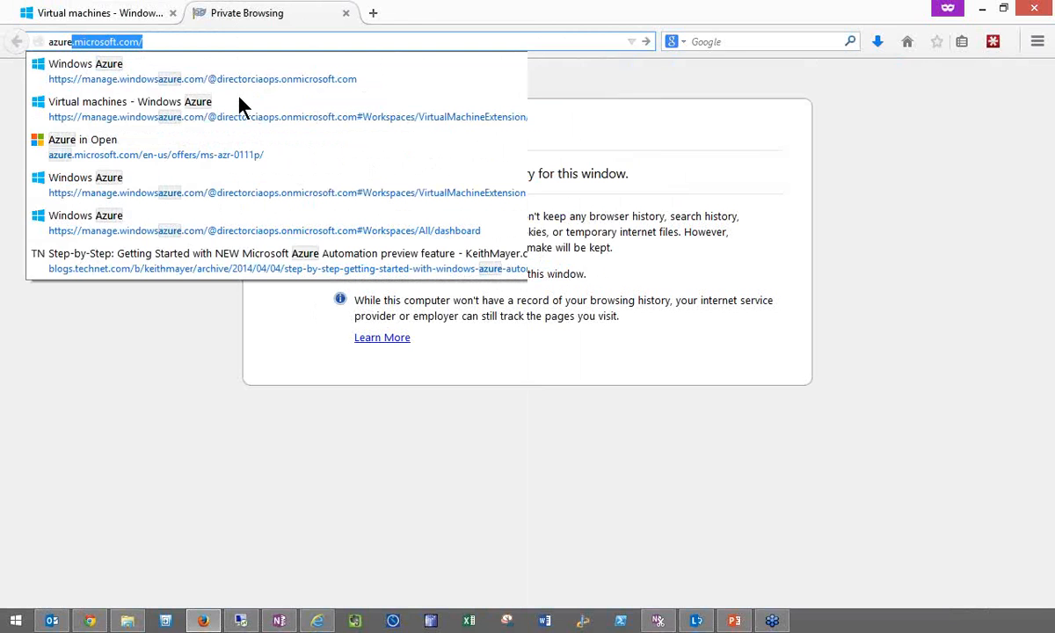
key("Return")
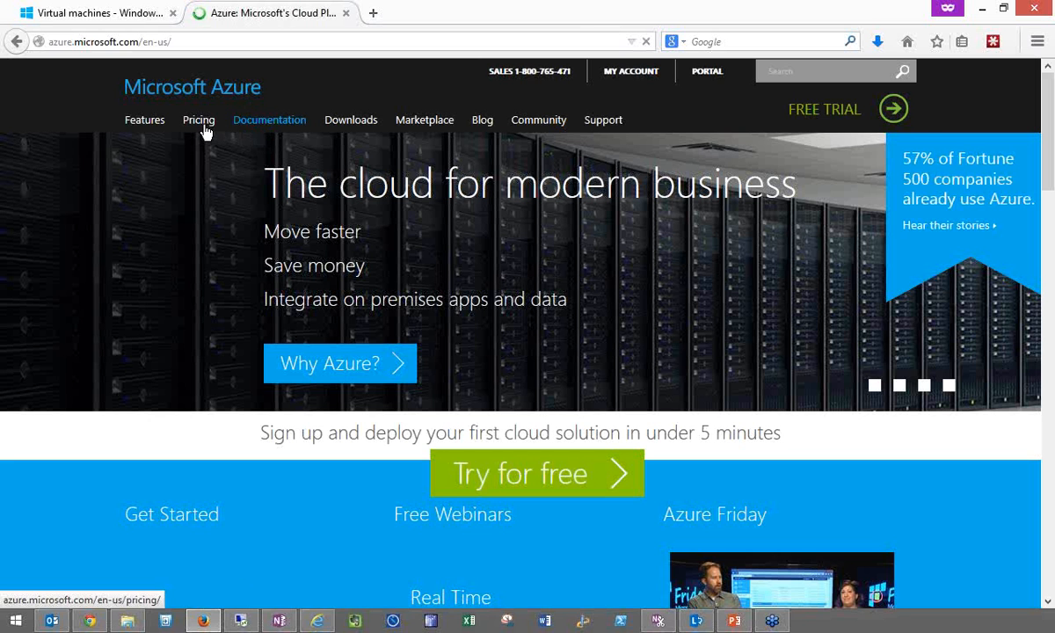
left_click(200, 129)
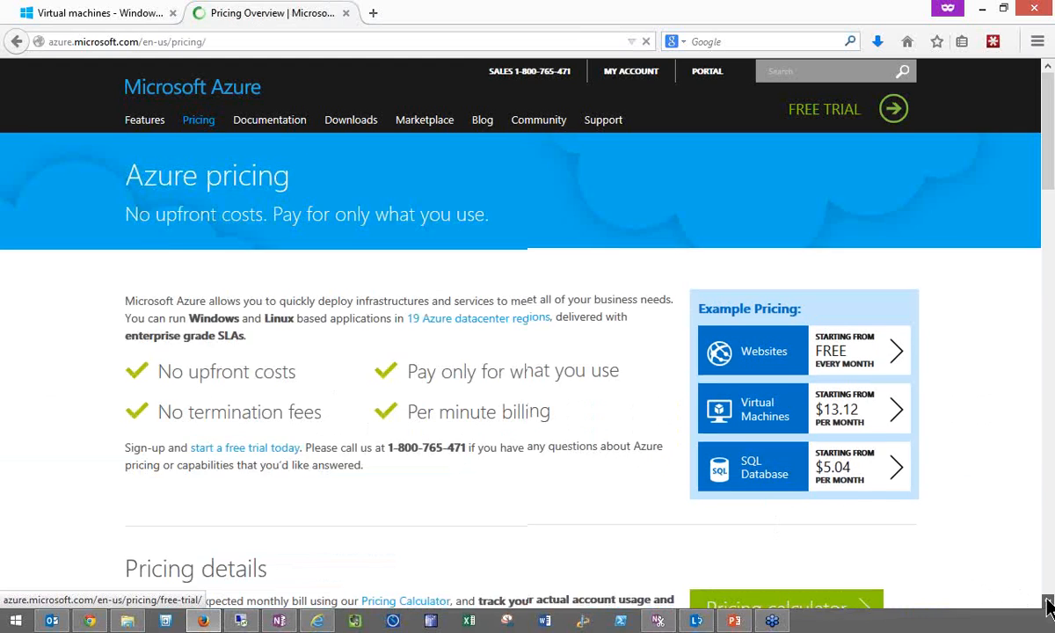
scroll(1043, 600, "down", 2)
left_click(829, 526)
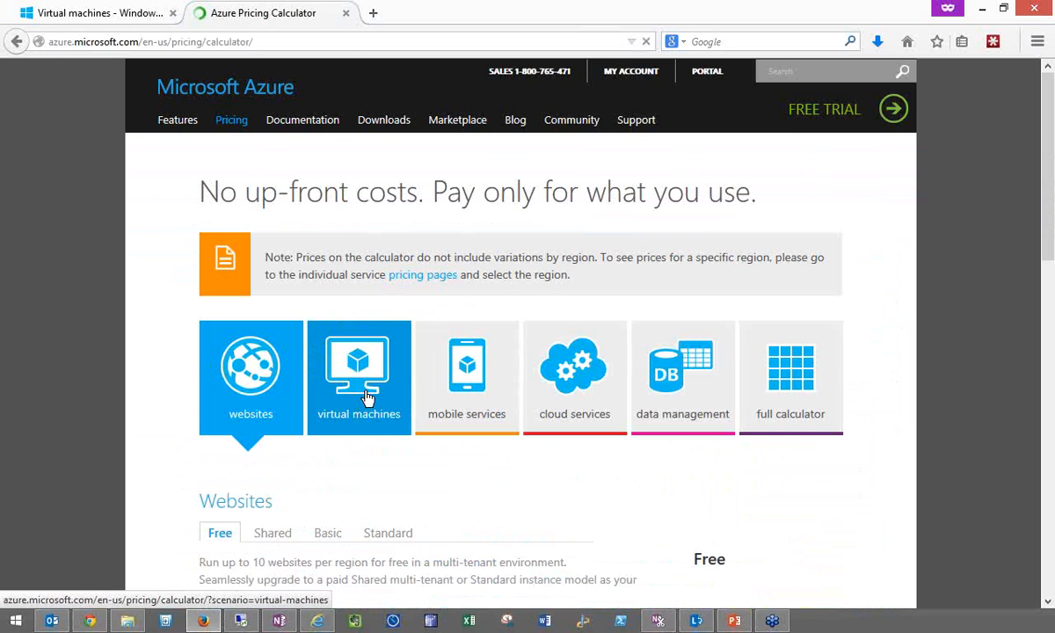
- Show the calculator's Standard tier for Windows virtual machines and choose the A3 size in the A-Series
left_click(396, 403)
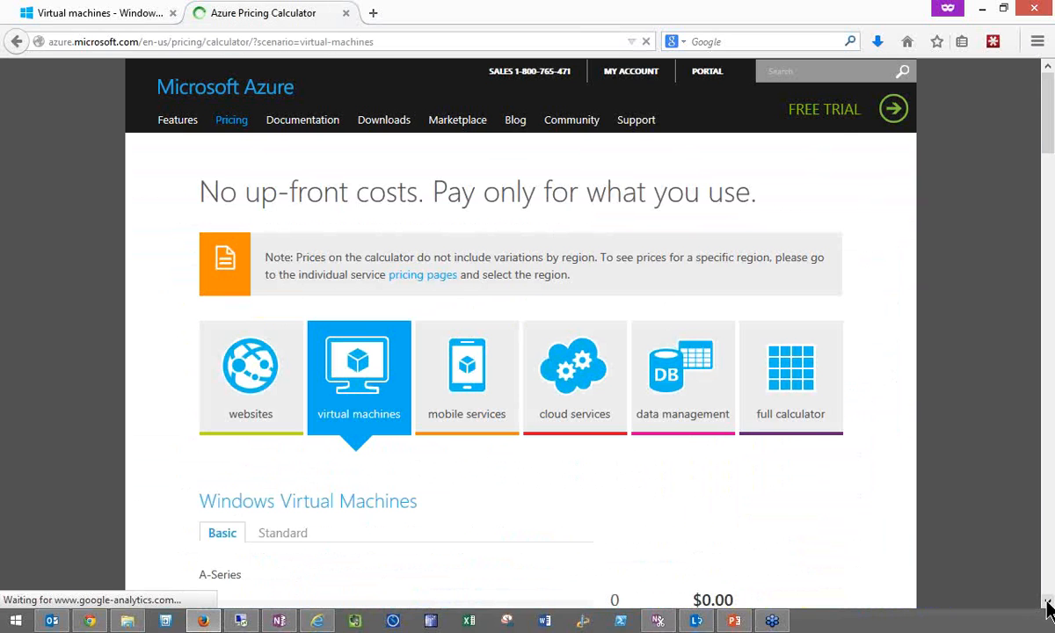
left_click(1046, 602)
left_click(1047, 602)
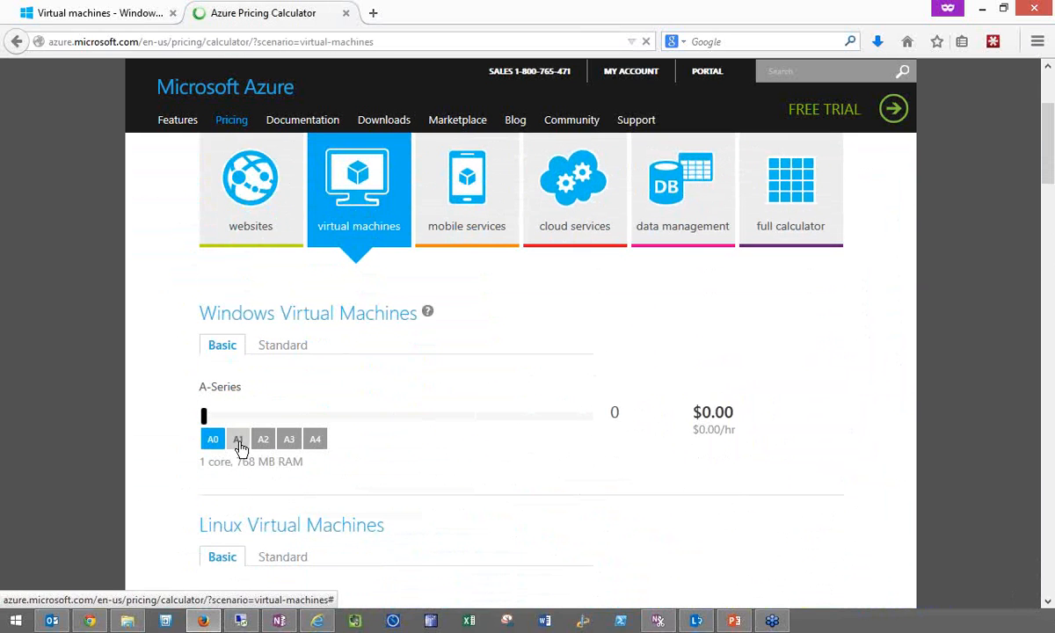
left_click(278, 351)
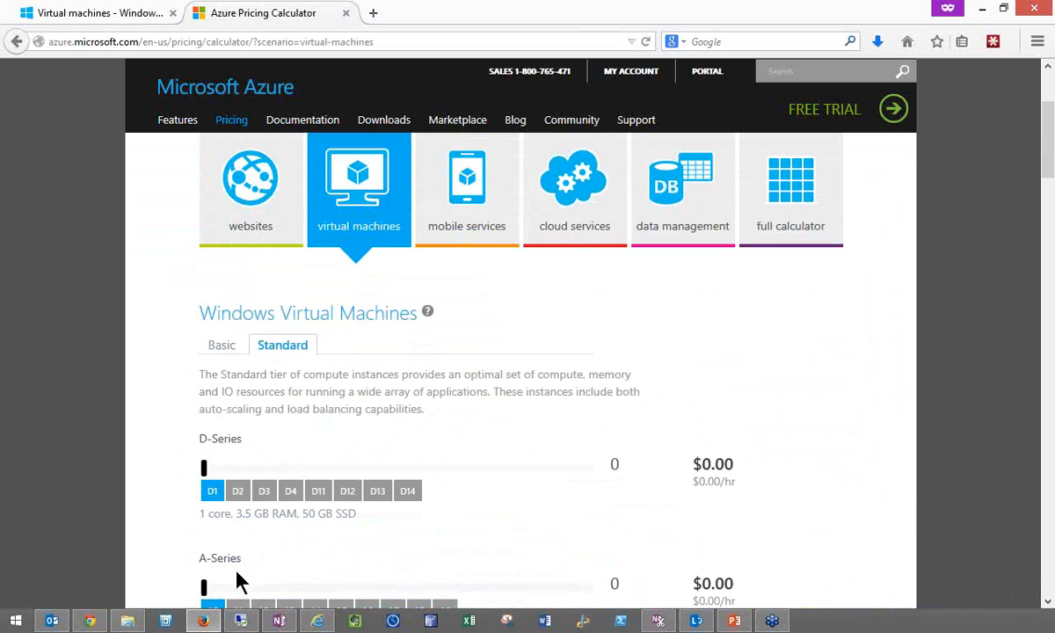
scroll(1049, 610, "down", 2)
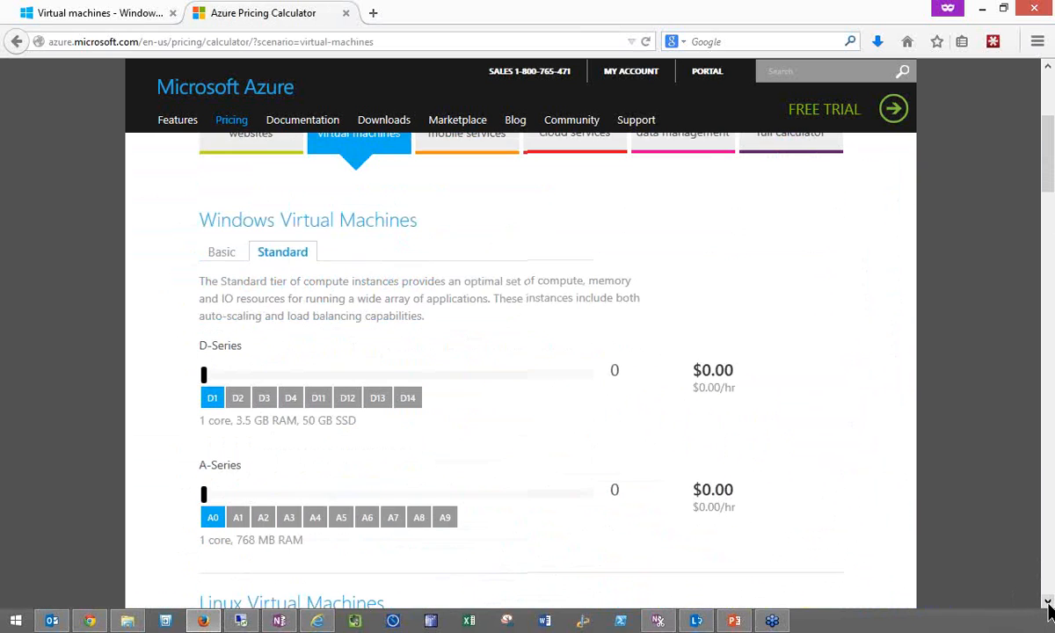
left_click(290, 517)
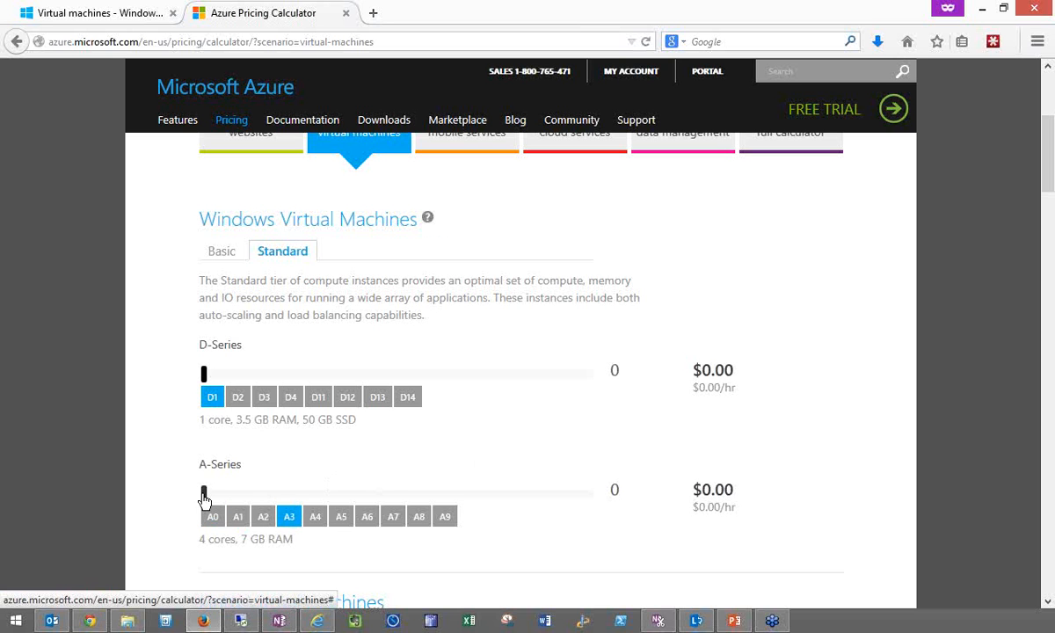
- Set the quantity of A3 Windows virtual machines to 1 and show the monthly estimate in US Dollar ($)
left_click_drag(204, 497, 220, 496)
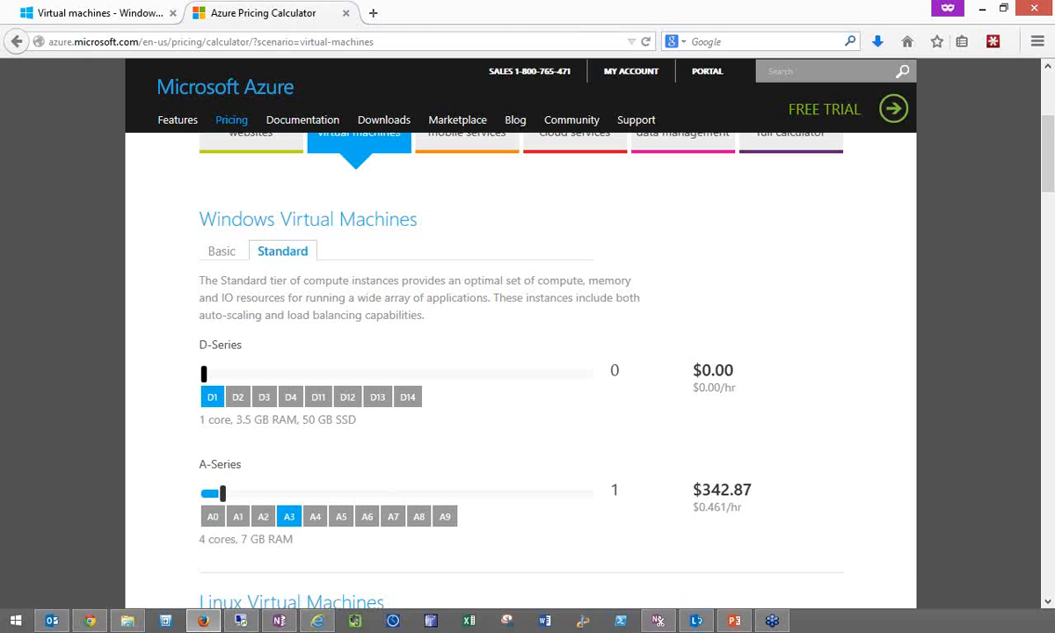
scroll(1048, 605, "down", 6)
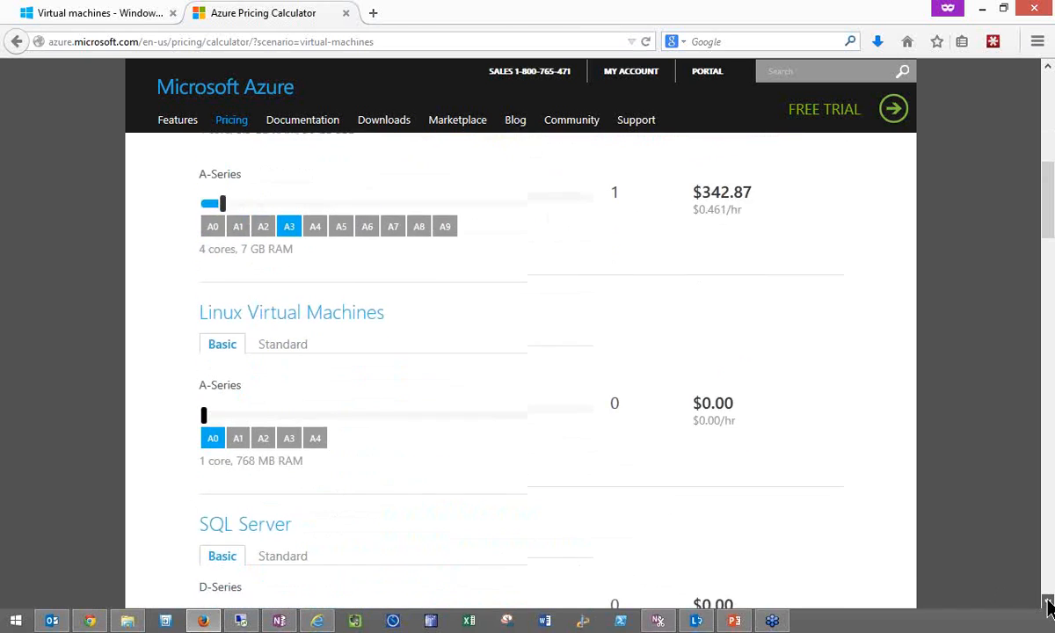
scroll(1048, 605, "down", 9)
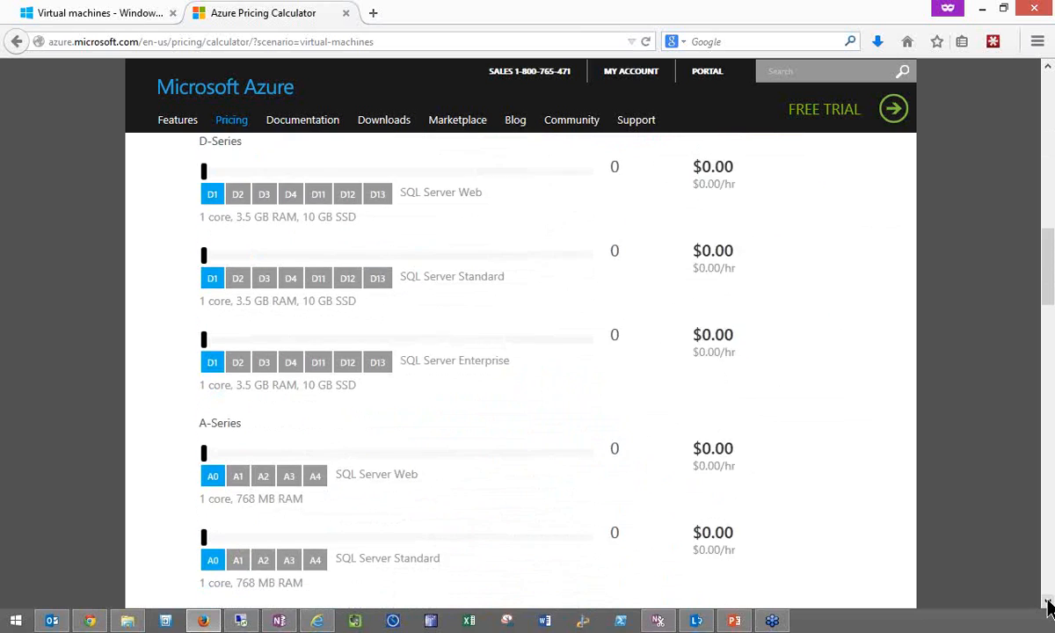
scroll(1048, 605, "down", 9)
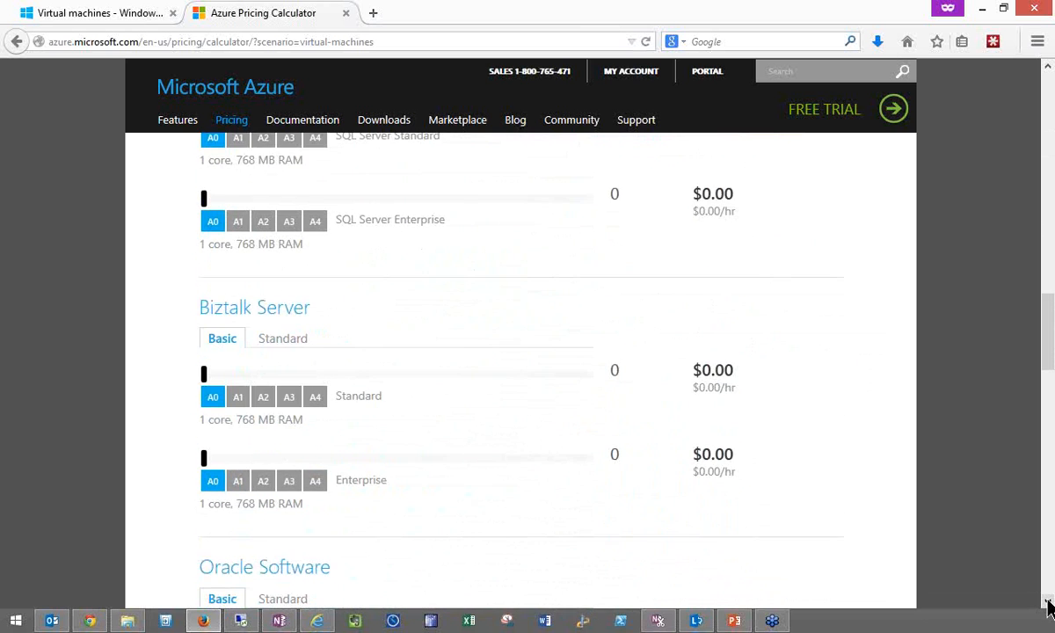
scroll(1048, 604, "down", 2)
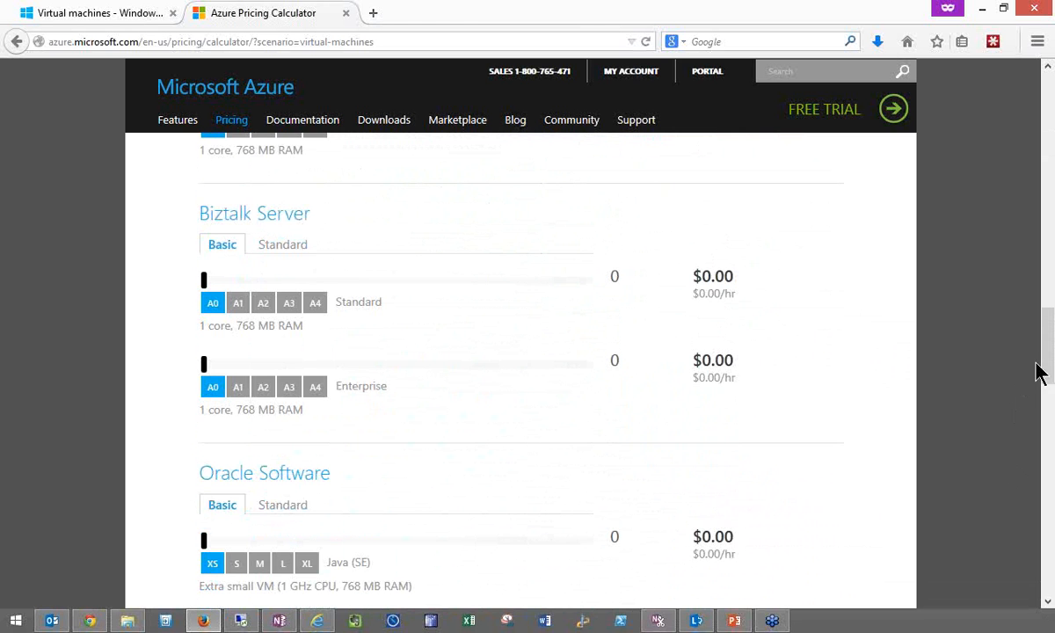
left_click_drag(1044, 370, 1041, 518)
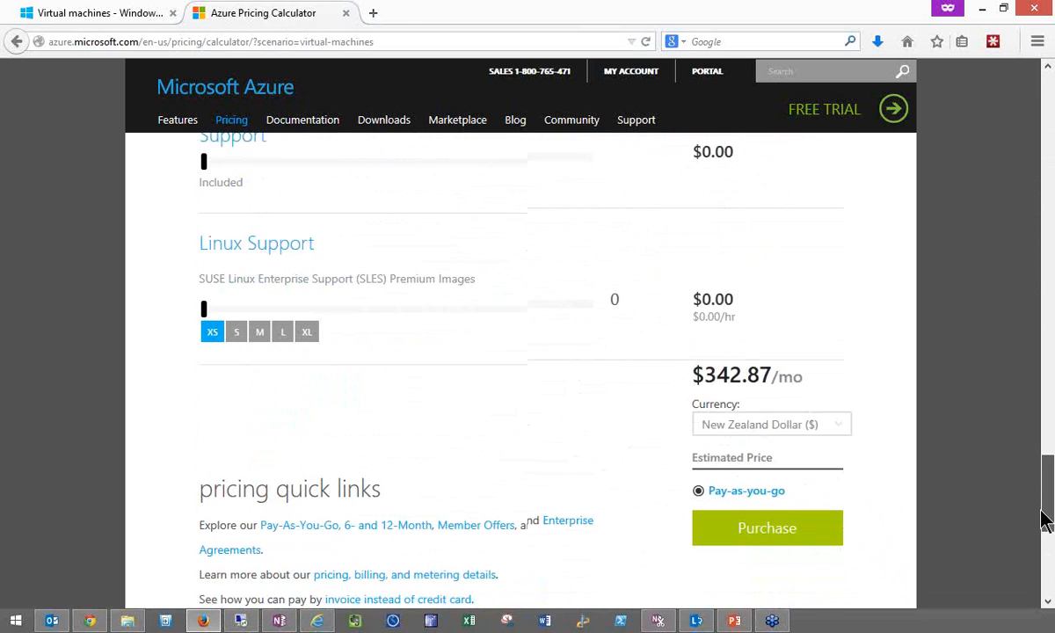
left_click(840, 413)
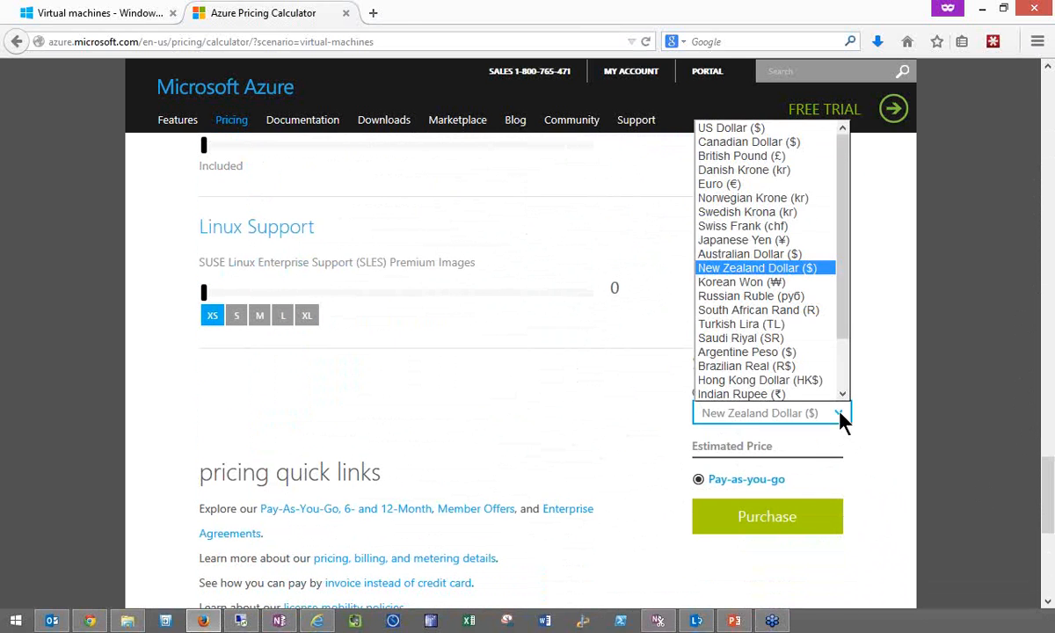
left_click(752, 132)
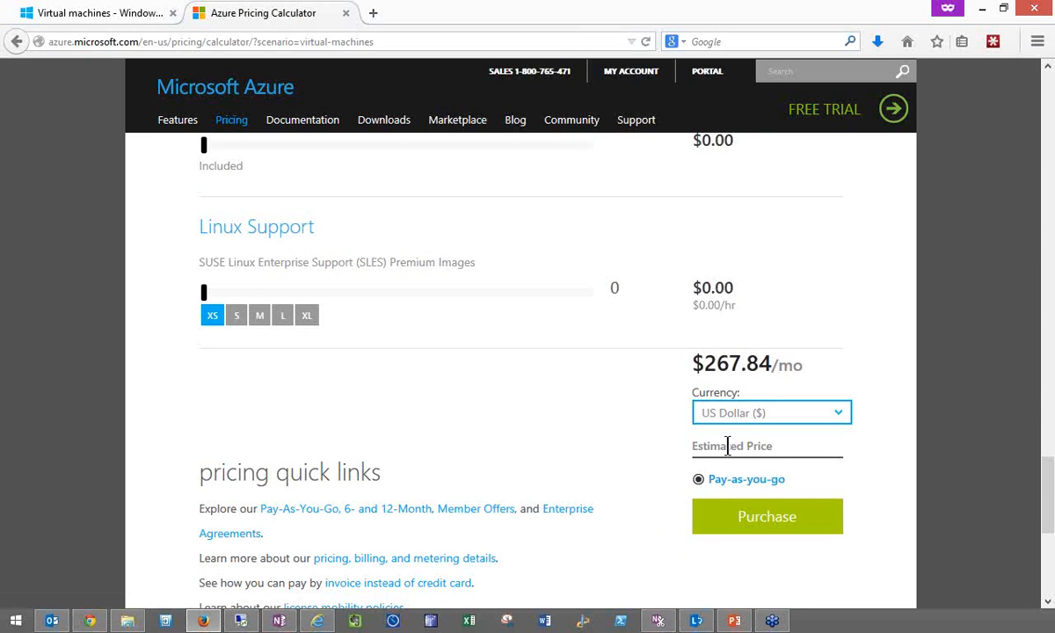
- Return to the Azure portal's virtual machines and connect to CBBWEB2 by opening its RDP file with Remote Desktop Connection
left_click(373, 12)
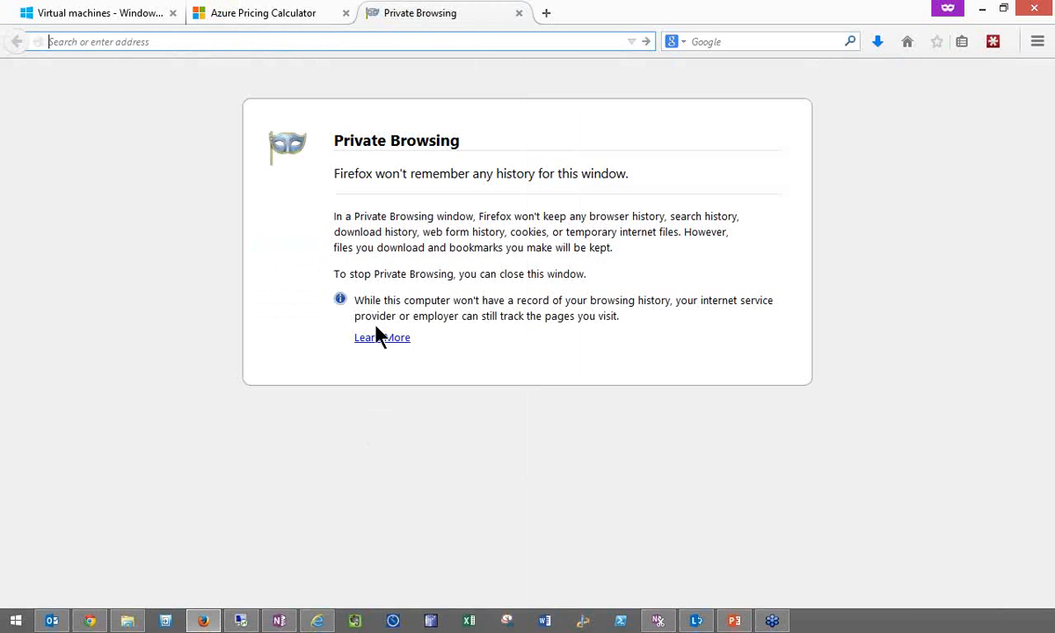
left_click(519, 13)
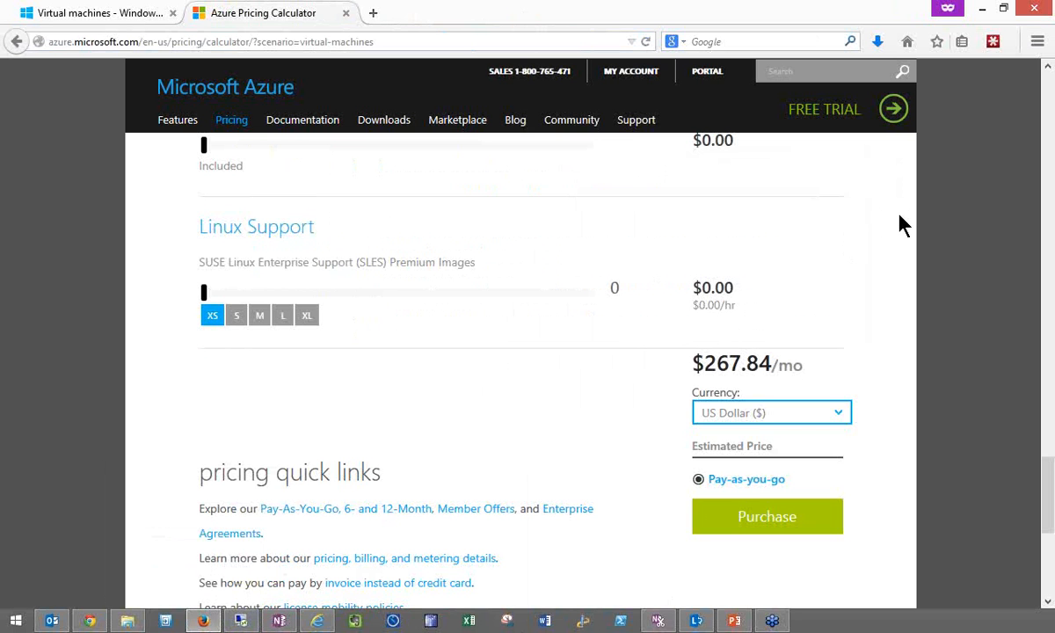
left_click(97, 19)
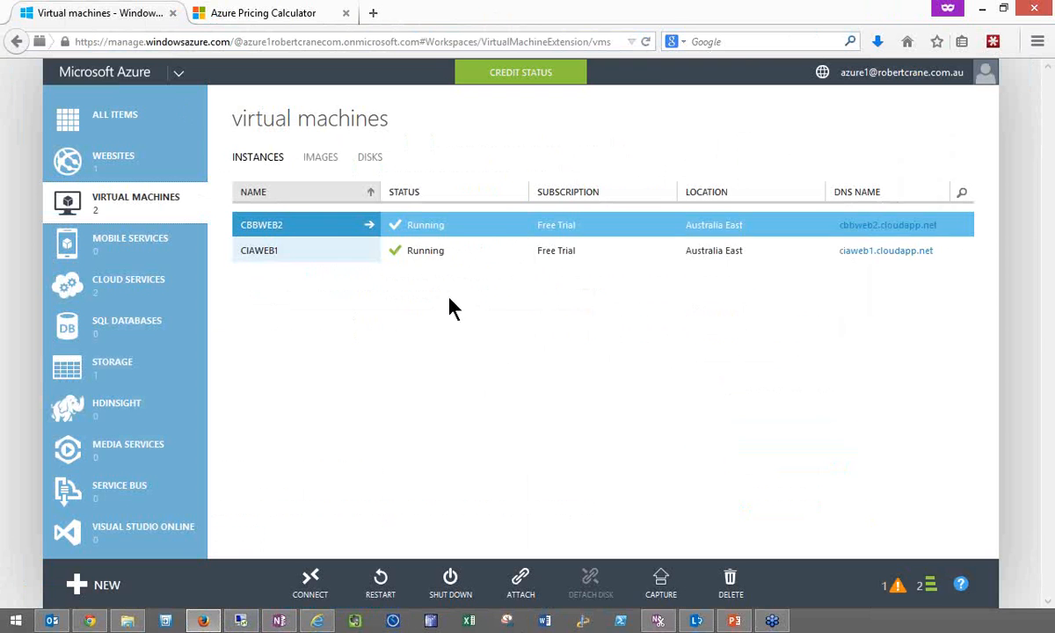
left_click(326, 589)
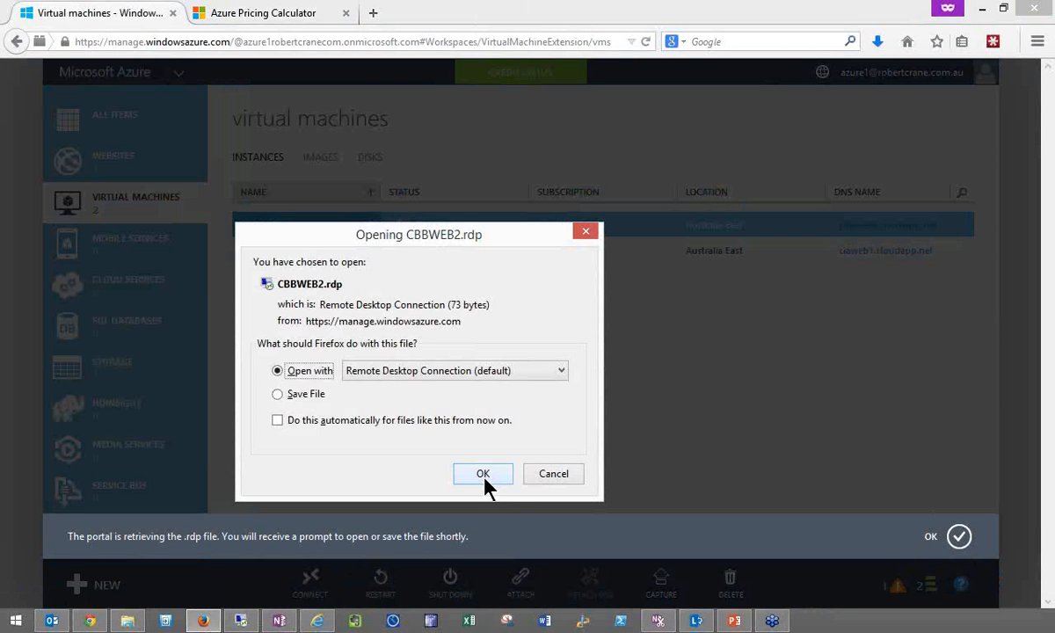
left_click(483, 474)
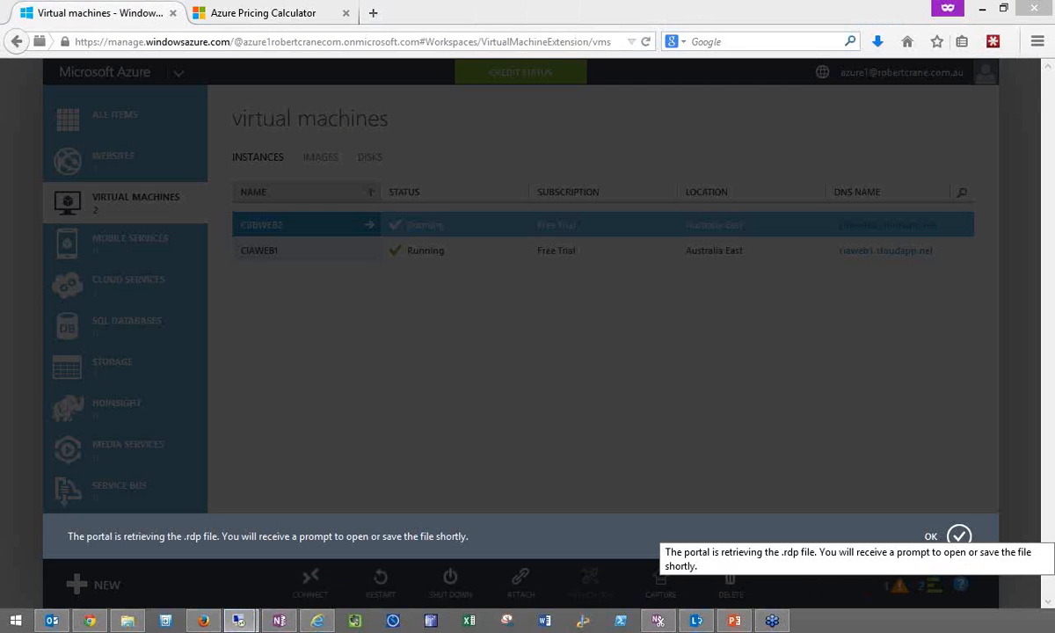
left_click(957, 538)
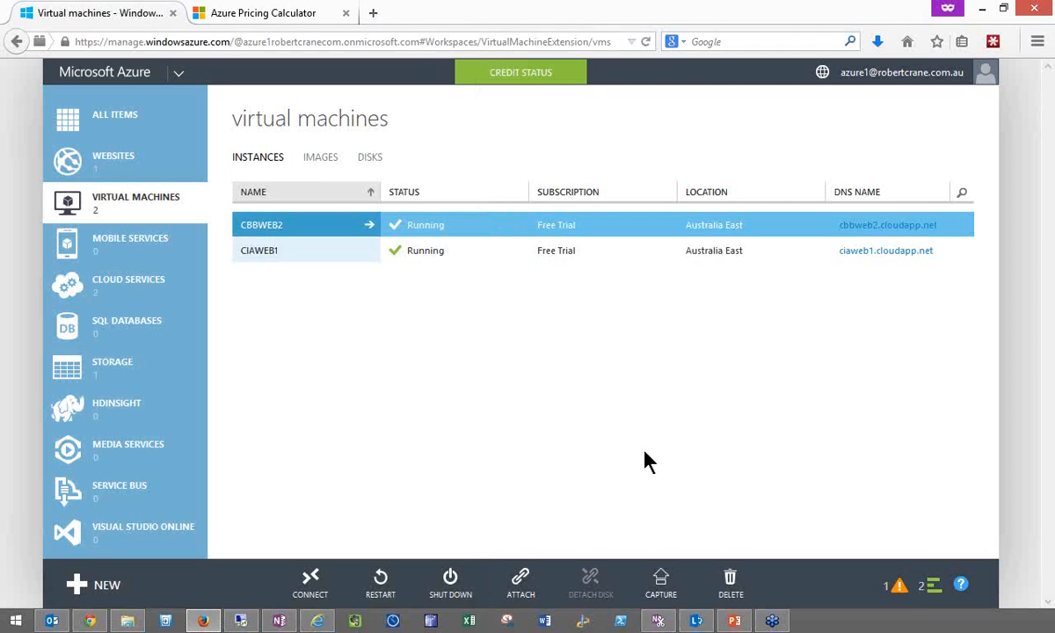
- Connect to the CIAWEB1 virtual machine by opening its RDP file with Remote Desktop Connection
left_click(356, 254)
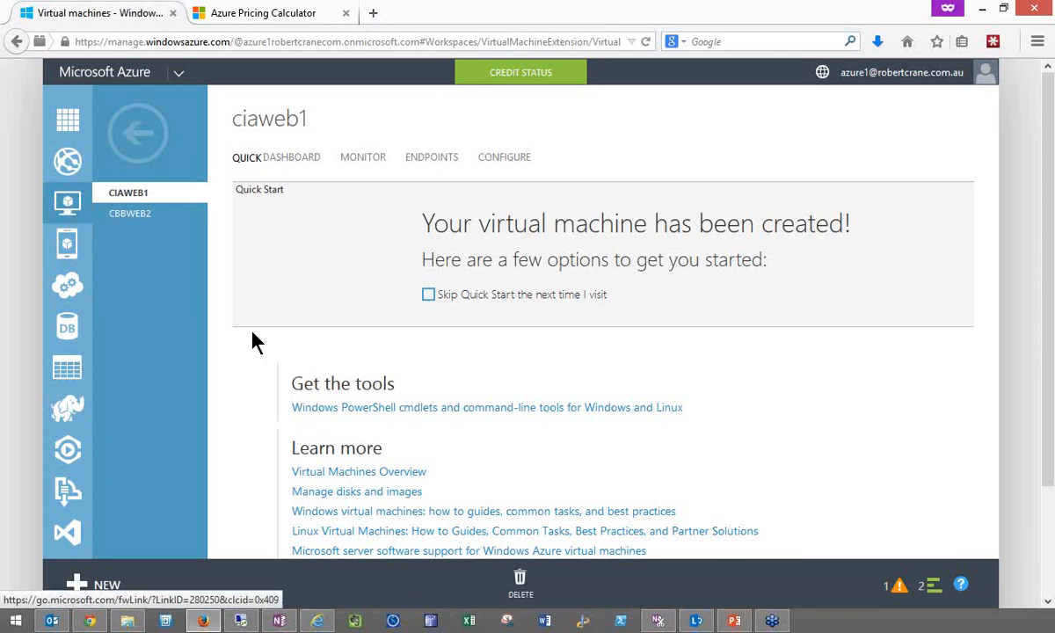
left_click(134, 131)
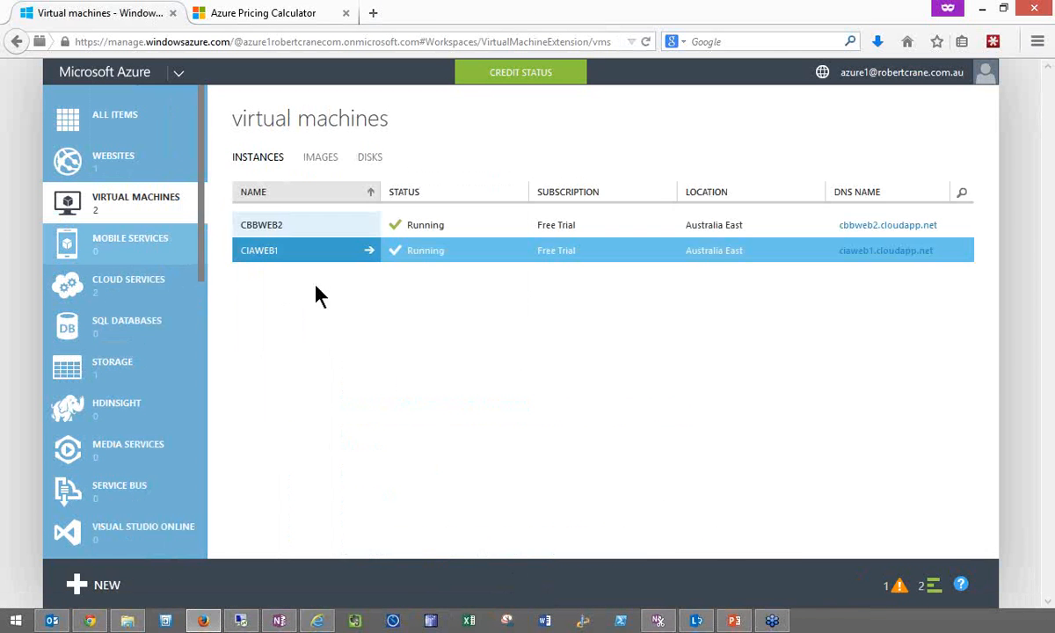
left_click(337, 596)
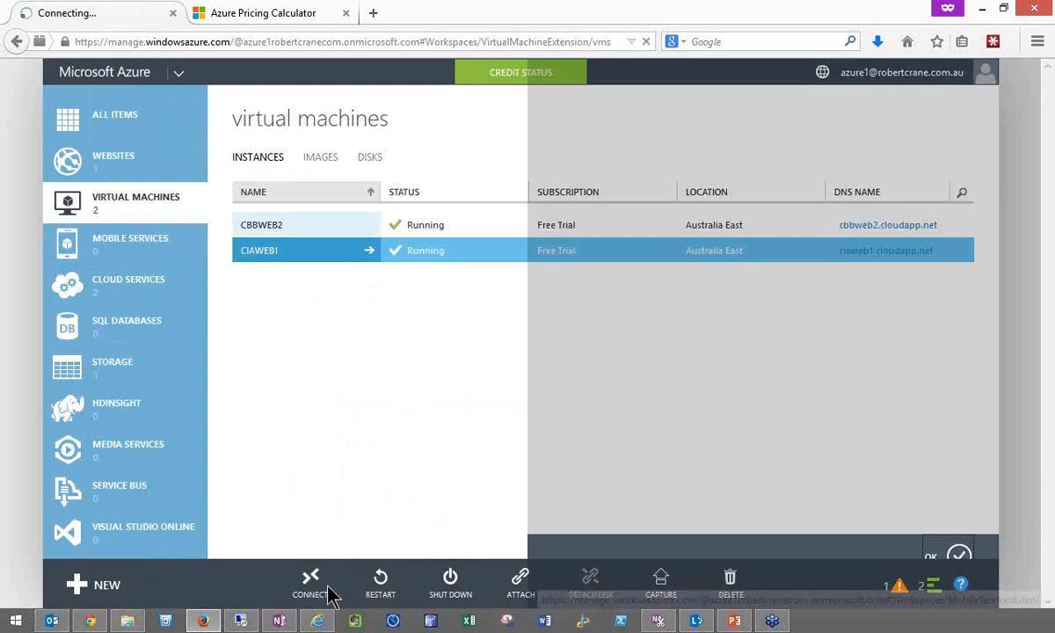
left_click(958, 543)
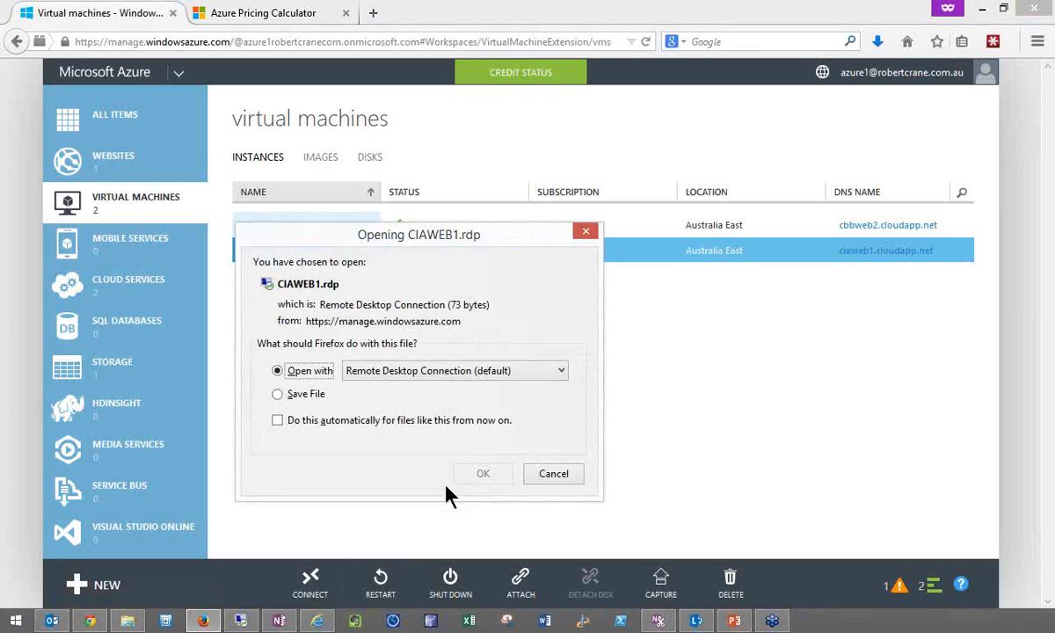
left_click(482, 474)
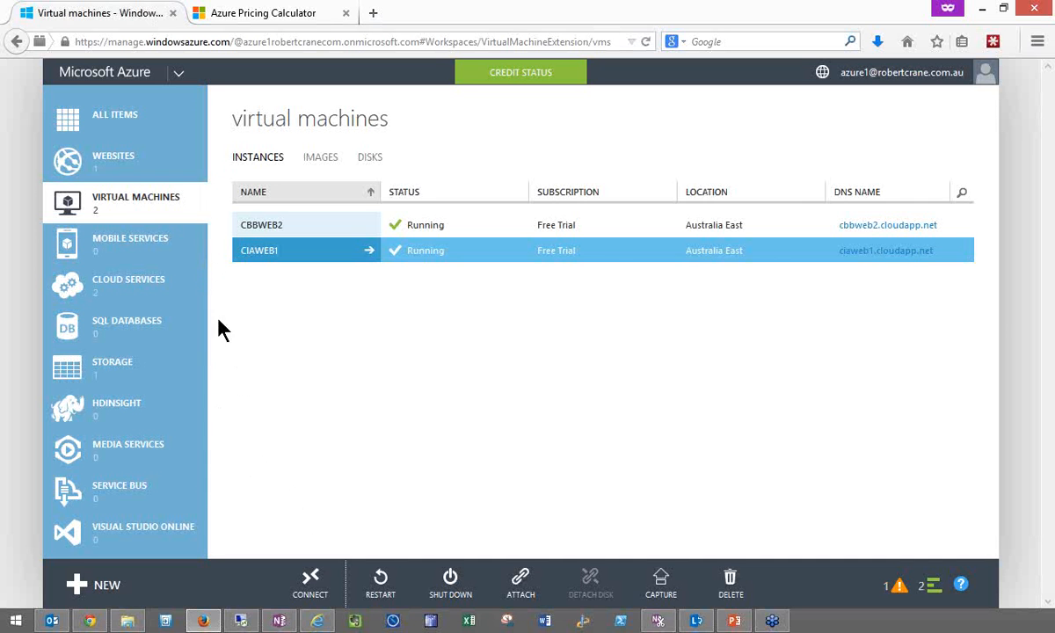
- Browse to the CBB-BLOG website and continue its WordPress installation in English (United States) to the site information form
left_click(133, 157)
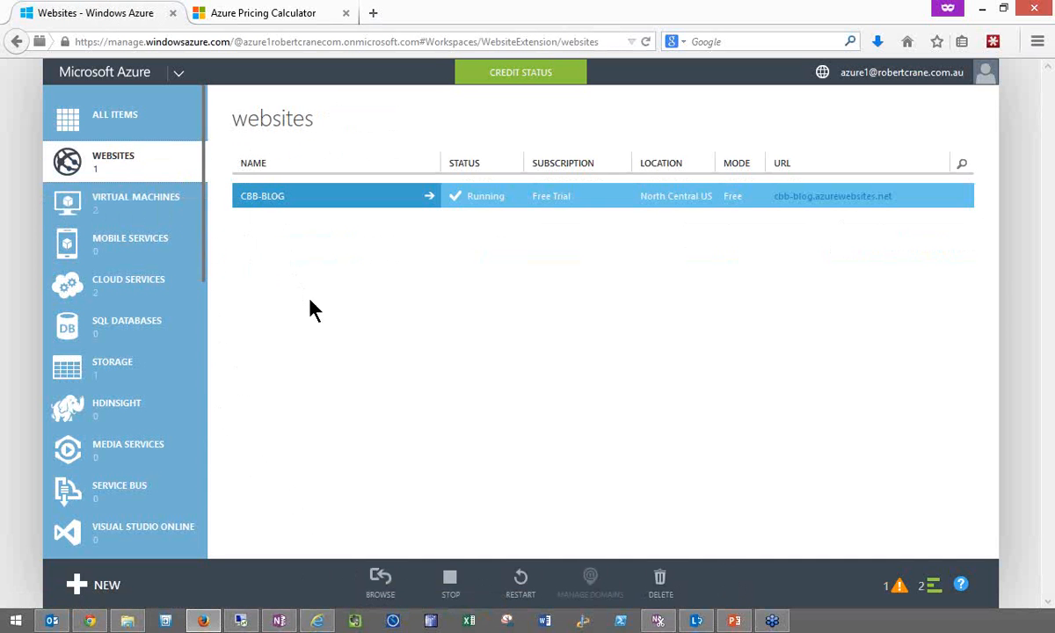
left_click(428, 201)
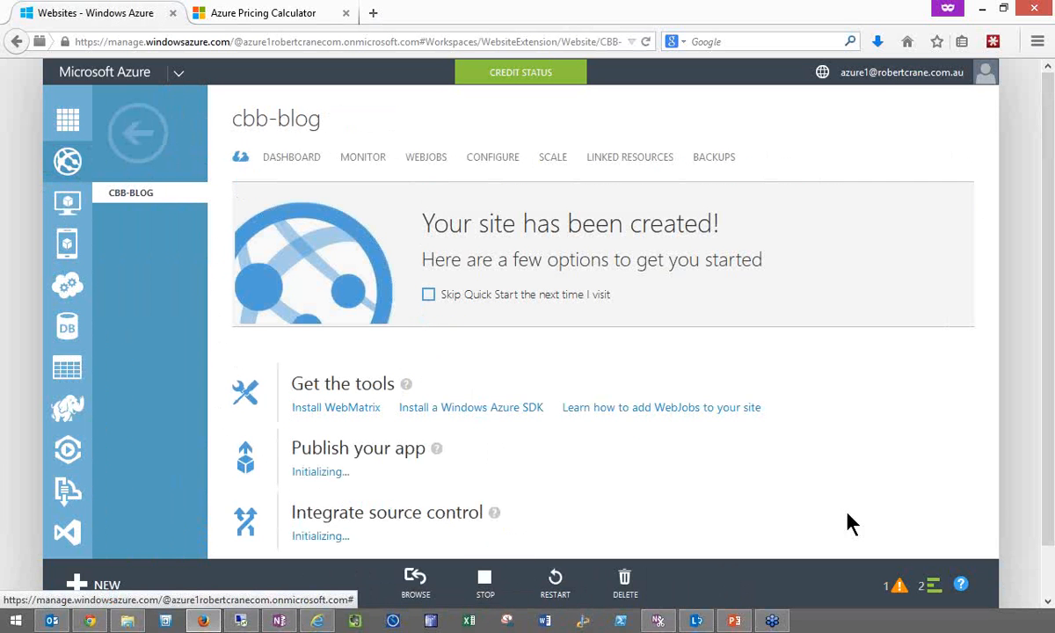
left_click(135, 141)
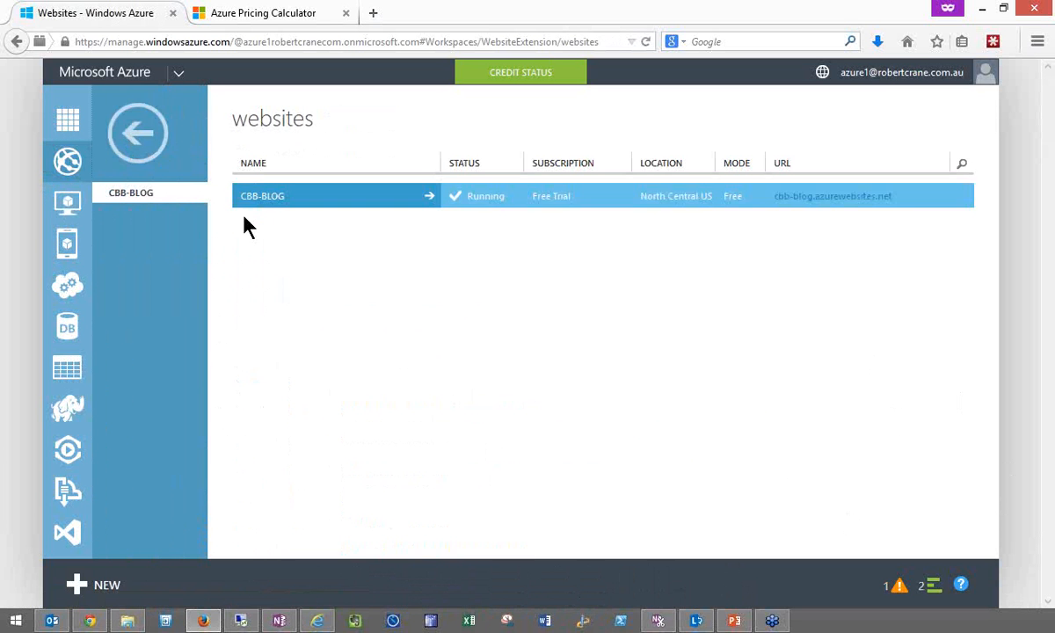
left_click(813, 201)
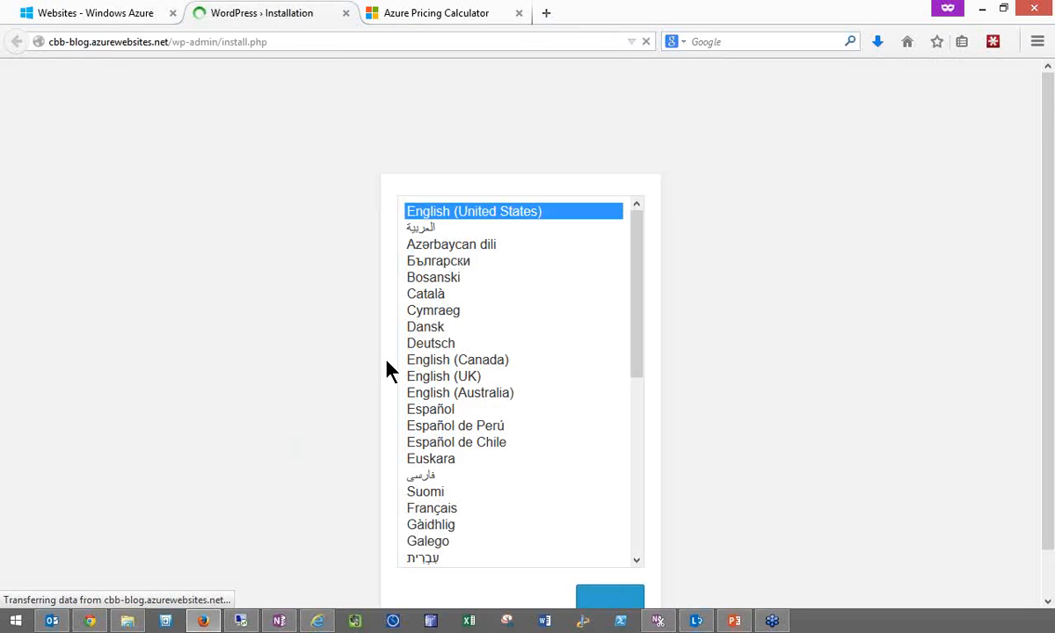
left_click(604, 603)
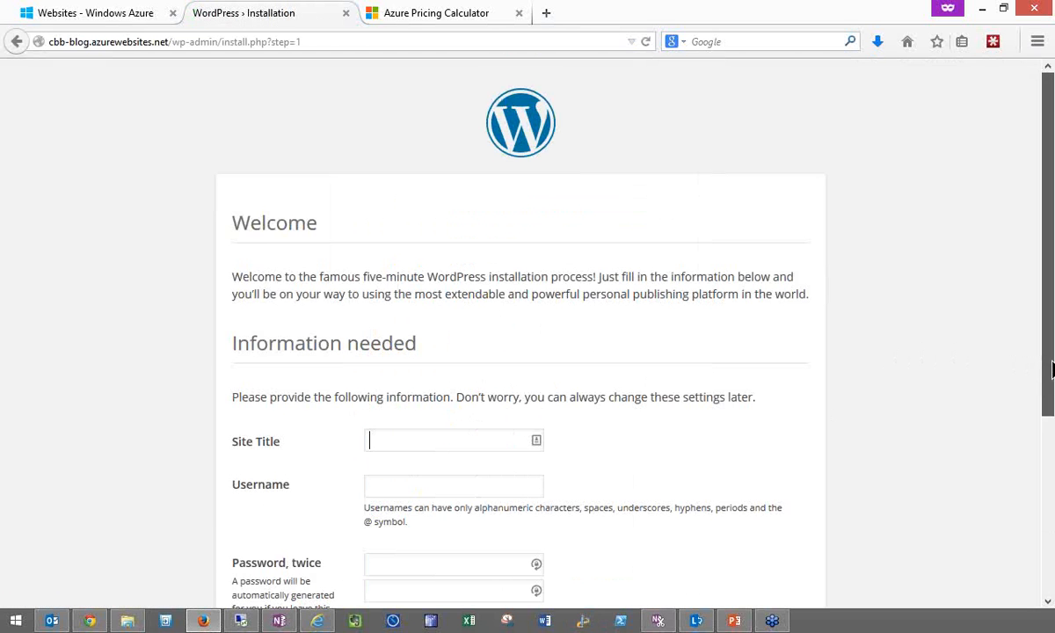
scroll(1048, 365, "down", 2)
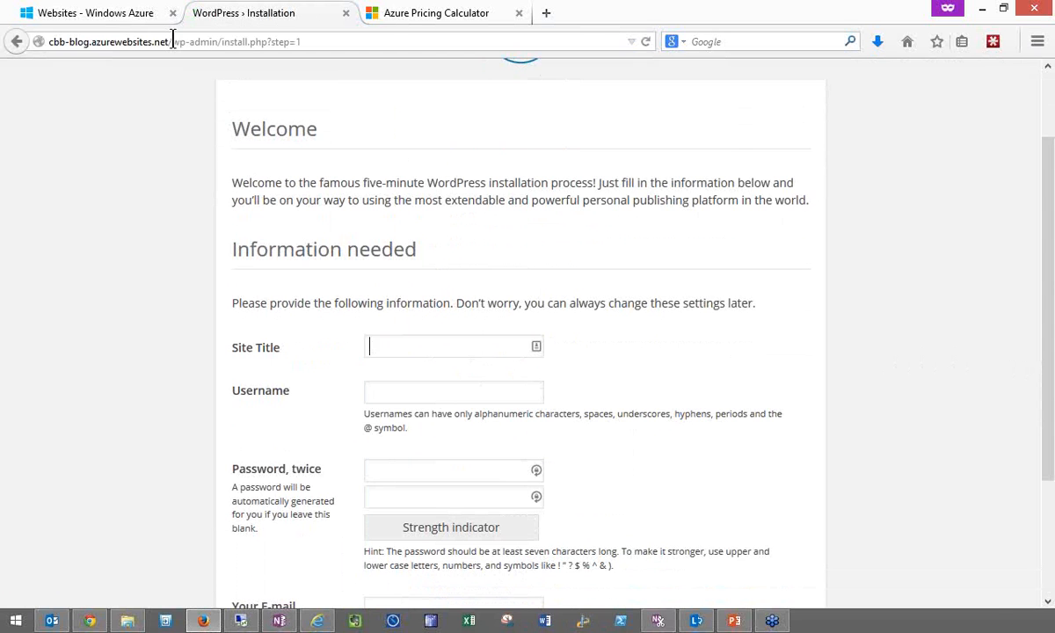
- Return to the portal, view CBB-BLOG's monitoring data and review the metrics that can be added
left_click(101, 13)
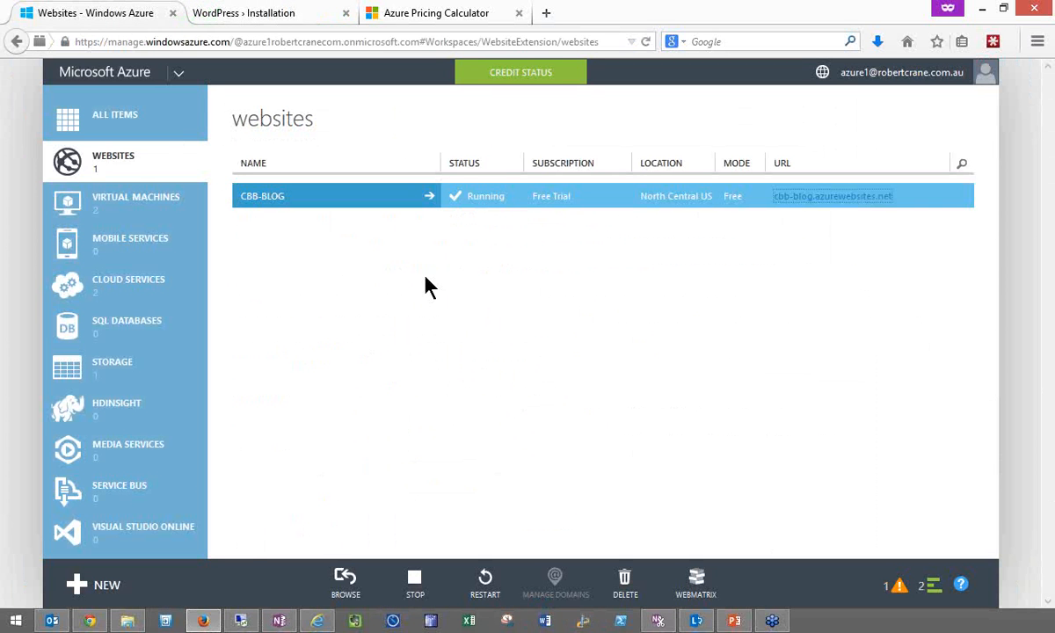
left_click(427, 205)
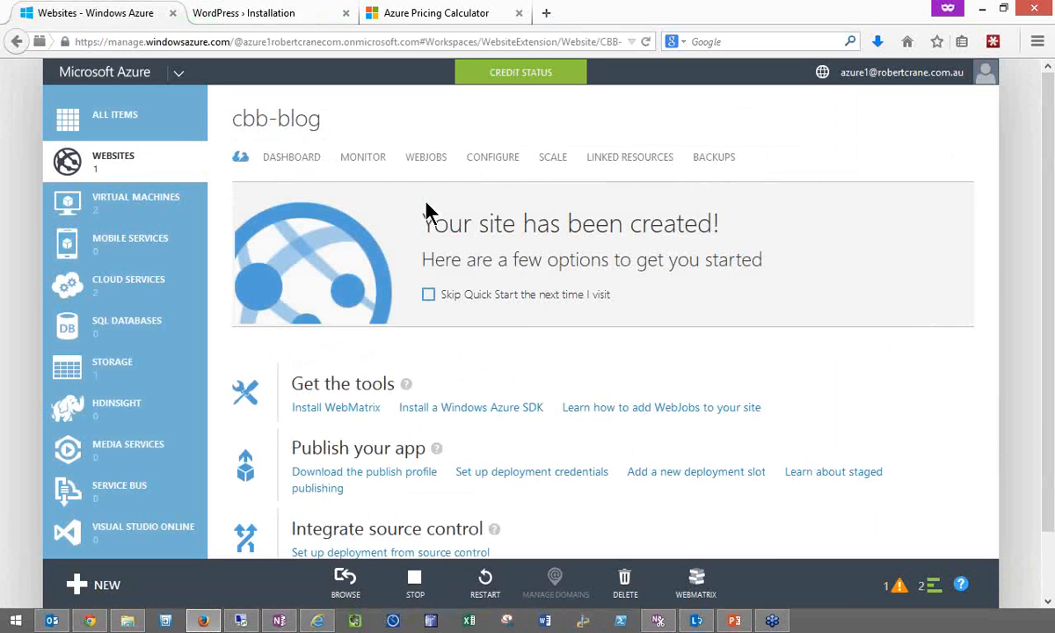
left_click(354, 165)
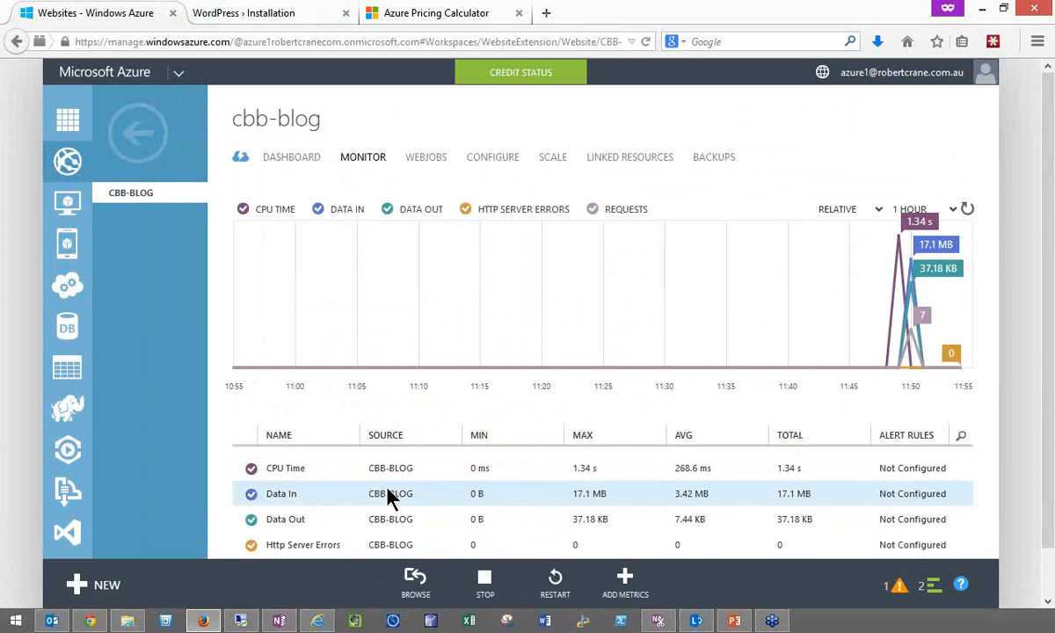
left_click(611, 584)
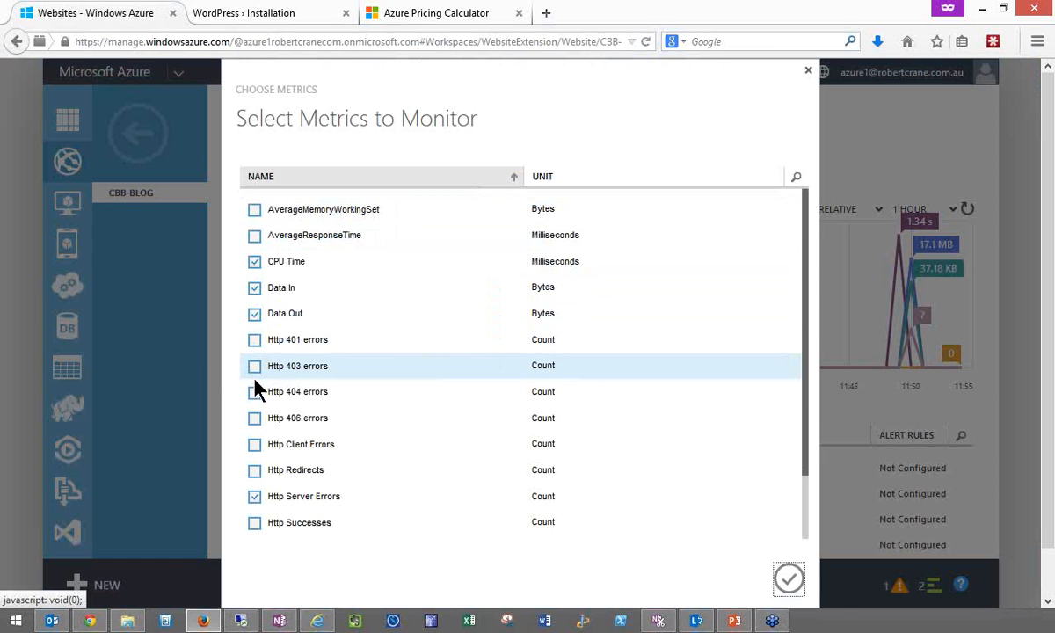
left_click(787, 580)
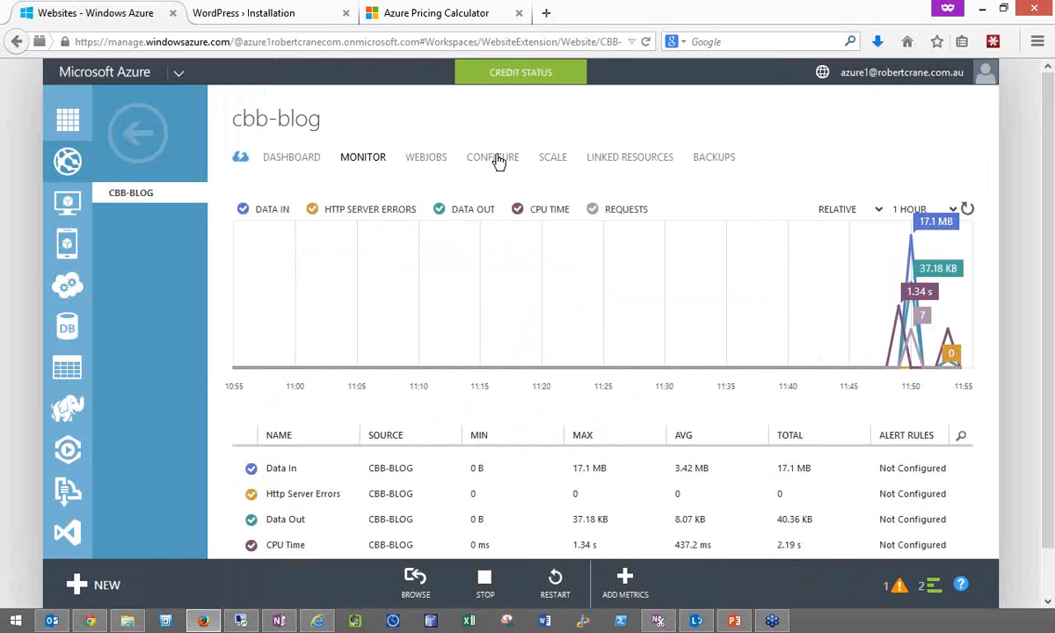
- Review CBB-BLOG's configuration settings, from the general framework versions to the certificates and domain names
left_click(494, 158)
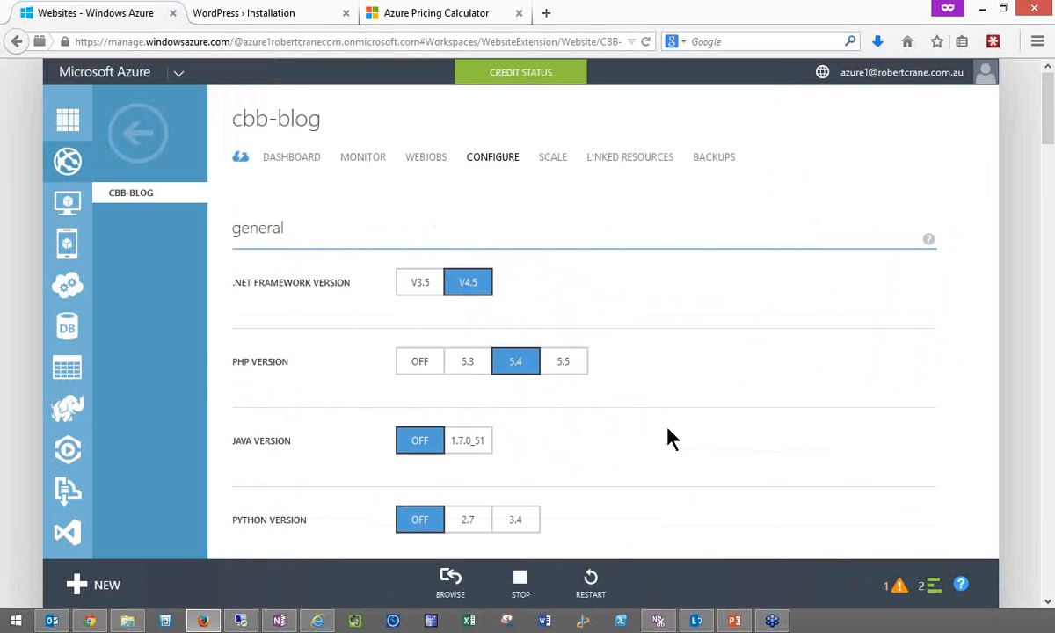
left_click_drag(1048, 148, 1046, 275)
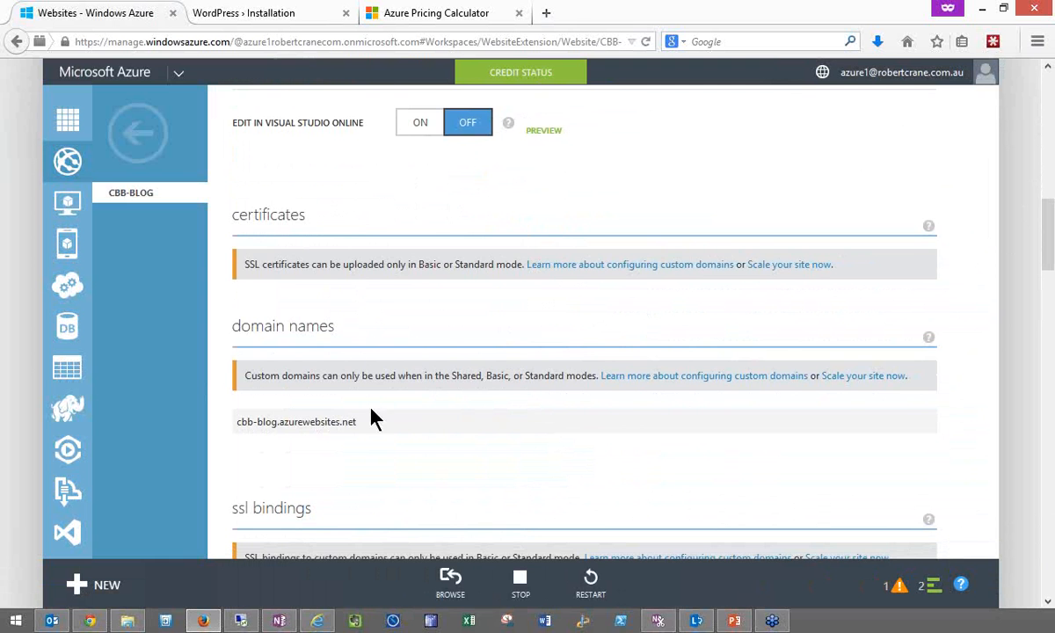
left_click_drag(1048, 248, 1029, 118)
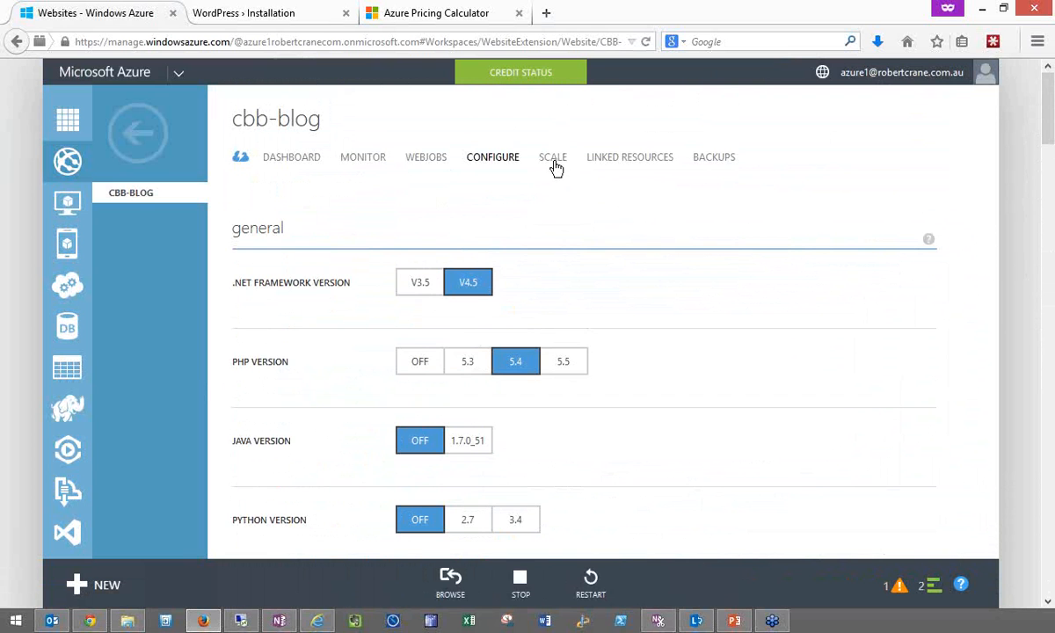
- Scale CBB-BLOG to the Standard web hosting plan mode, save and confirm the change, and dismiss the completed notifications
left_click(553, 163)
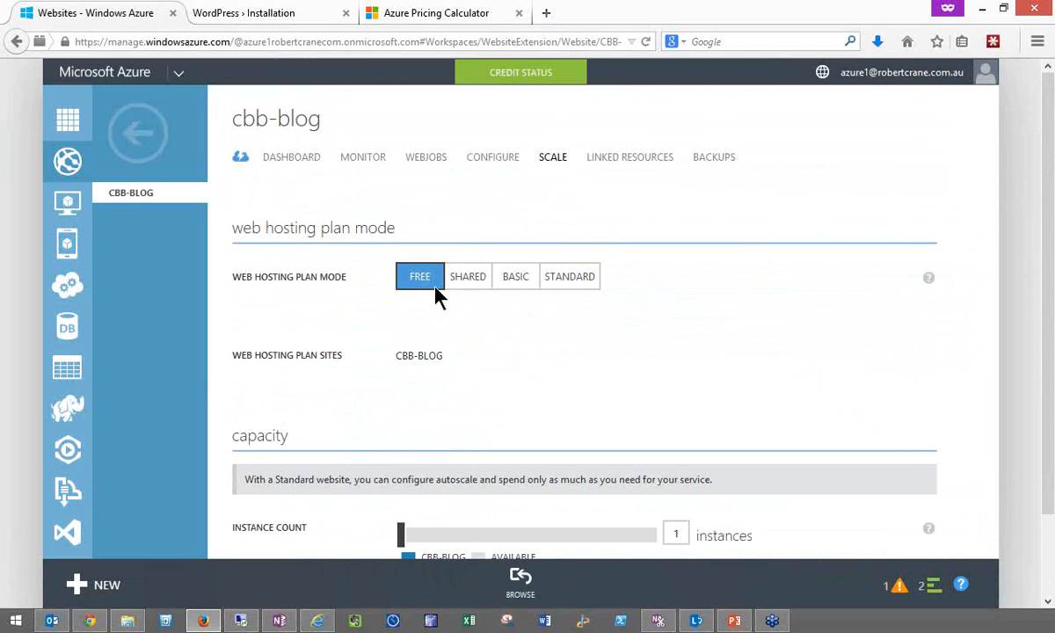
left_click(528, 281)
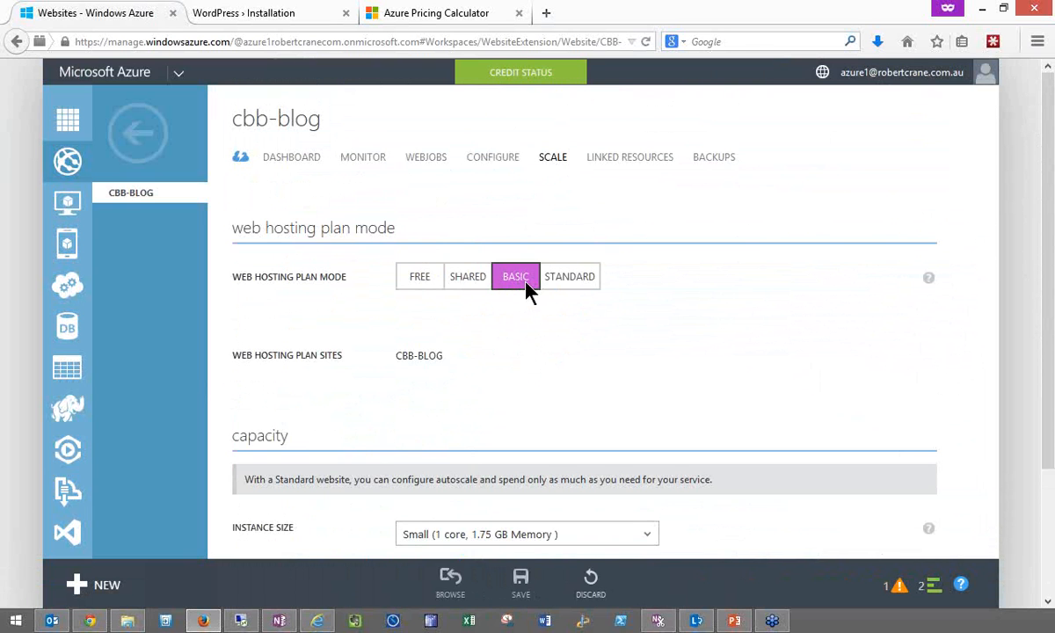
left_click(570, 279)
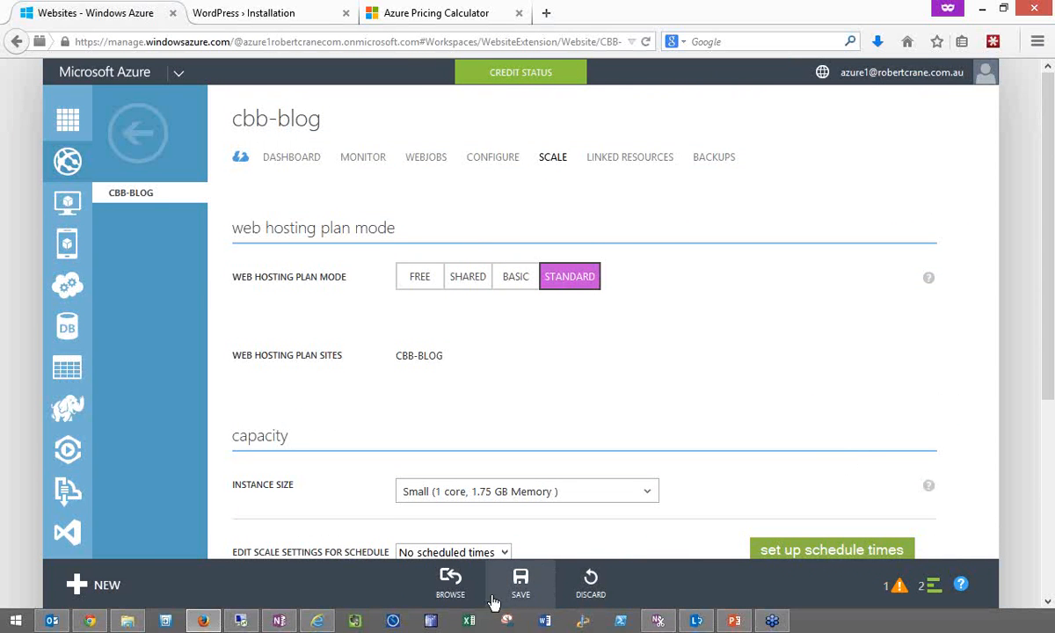
left_click(521, 598)
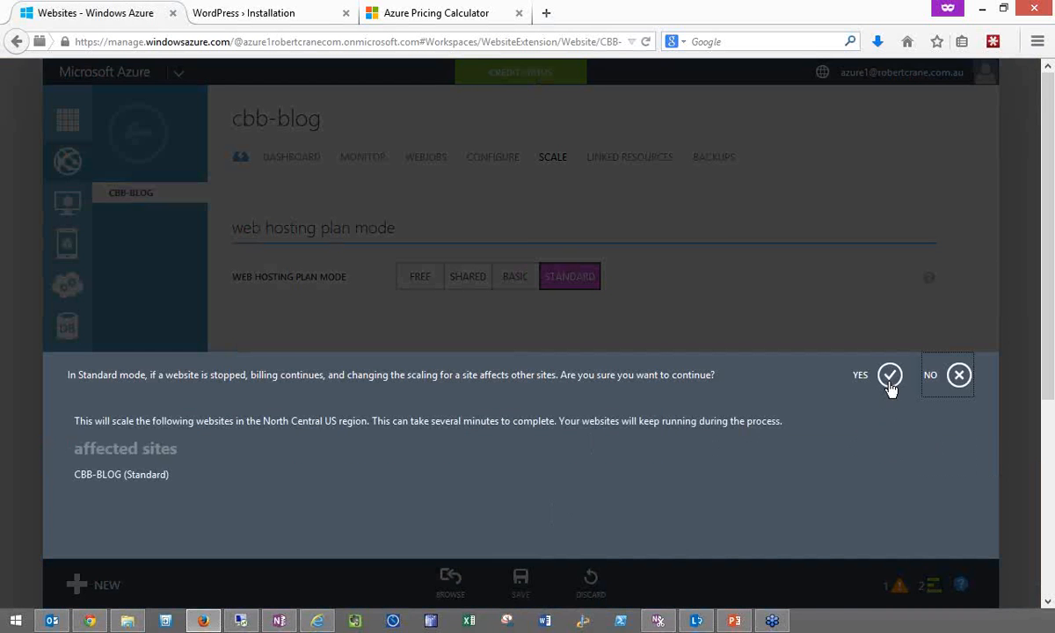
left_click(890, 378)
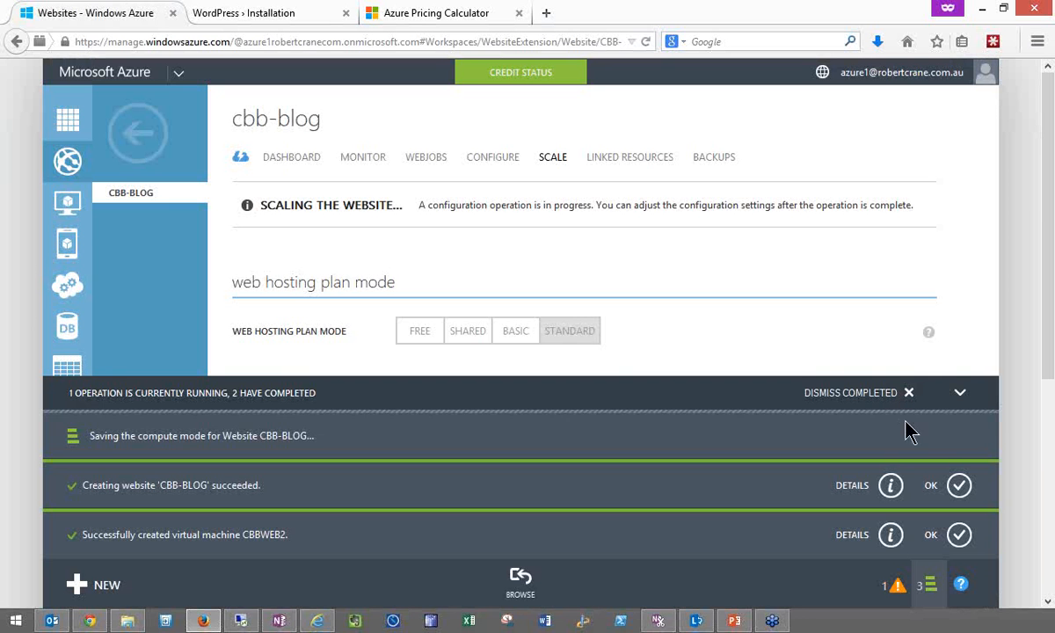
left_click(911, 394)
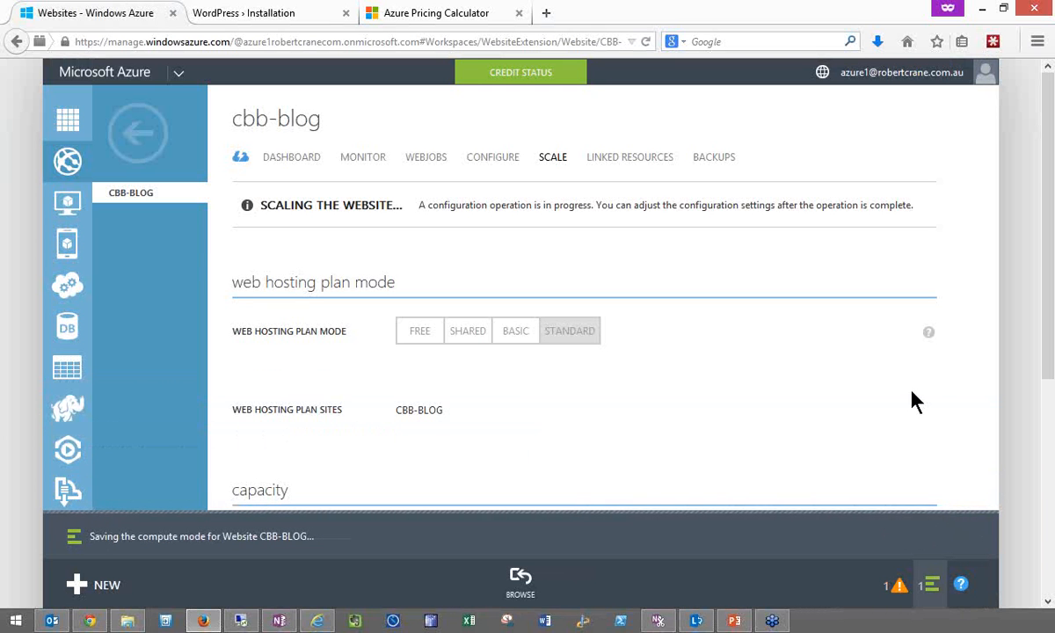
- Scale CBB-BLOG by the CPU metric and set up recurring schedules with different settings for day and night and for weekdays and weekends
left_click(1050, 489)
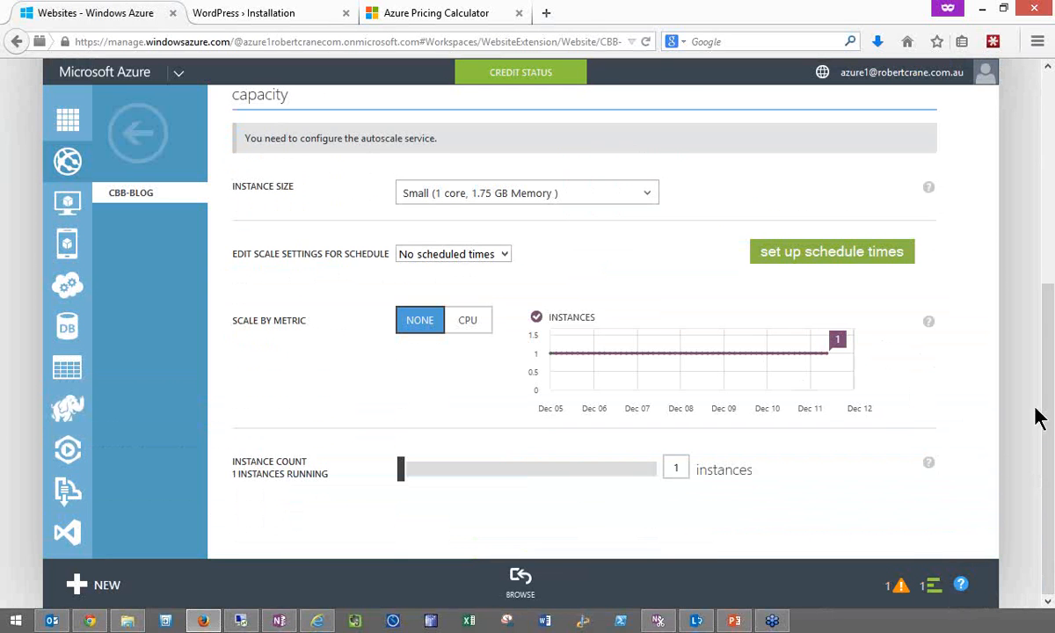
left_click_drag(1047, 409, 1049, 356)
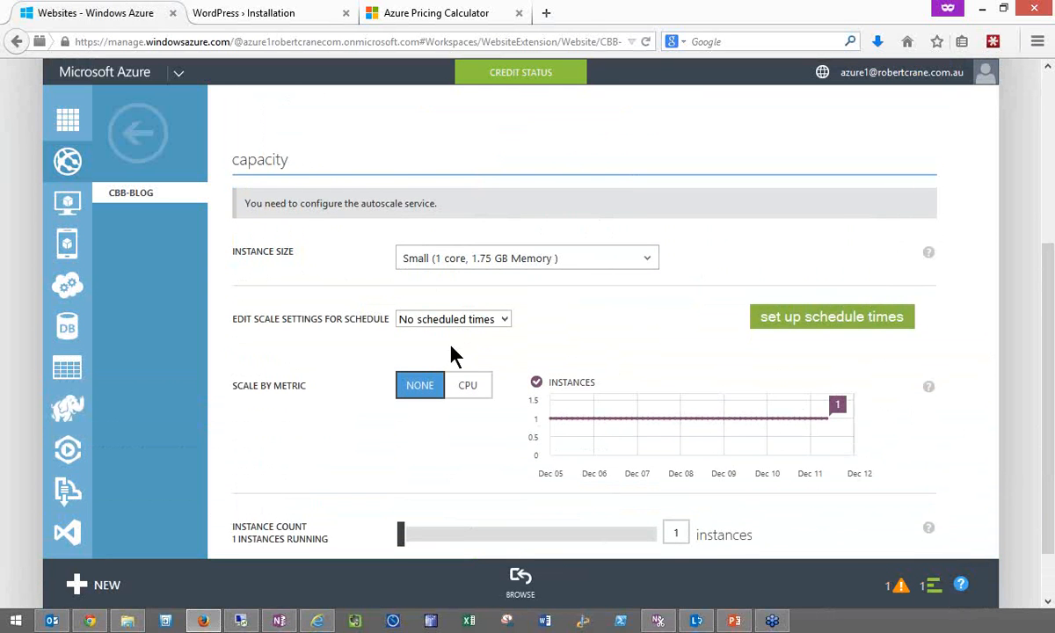
left_click(467, 387)
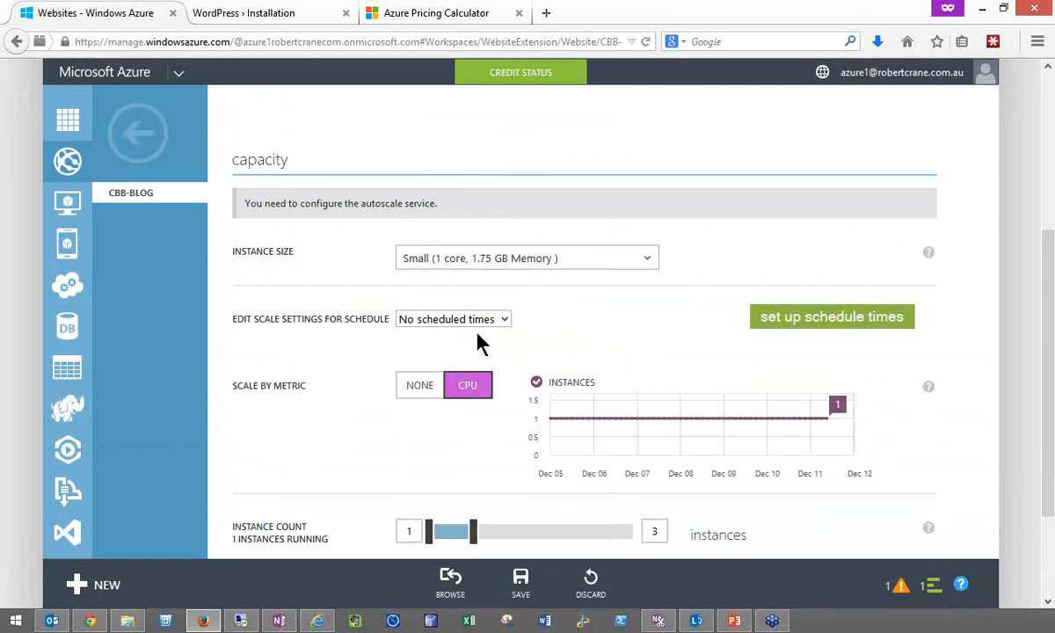
left_click(804, 319)
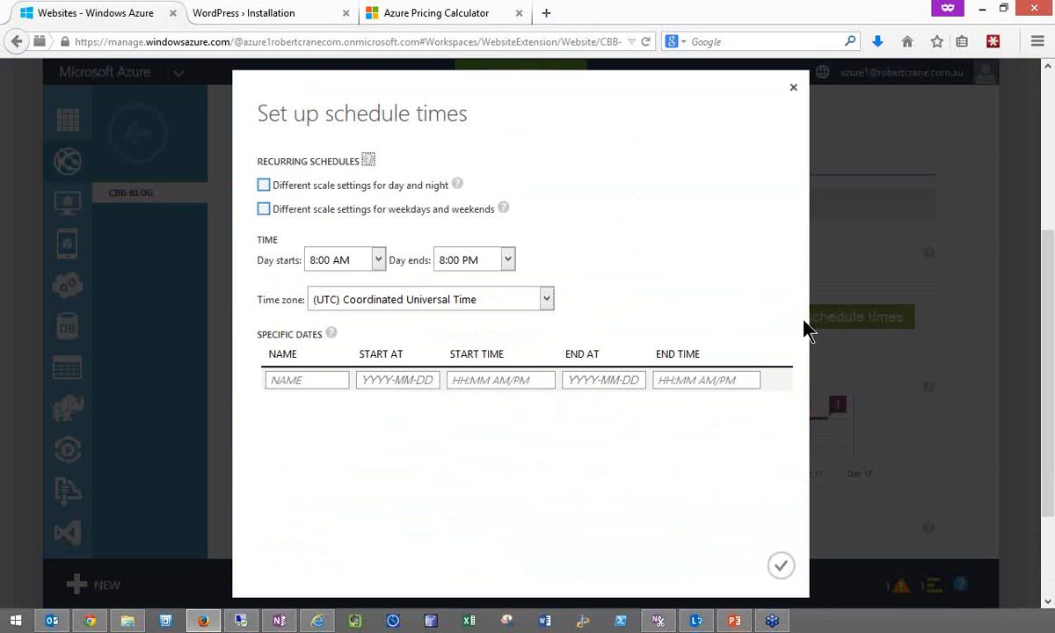
left_click(263, 186)
left_click(779, 568)
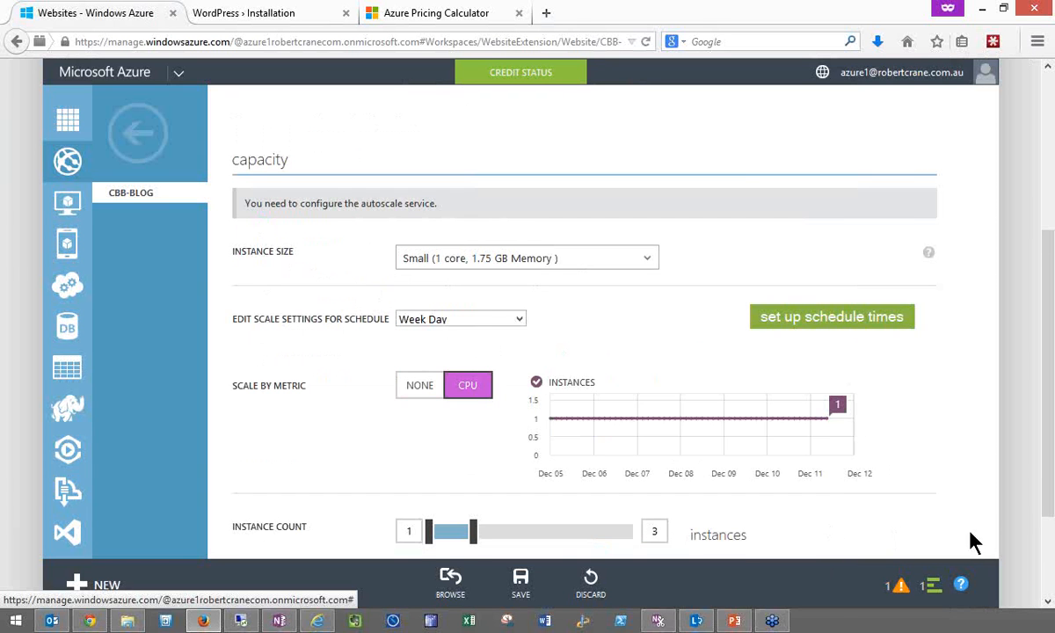
scroll(1051, 472, "down", 2)
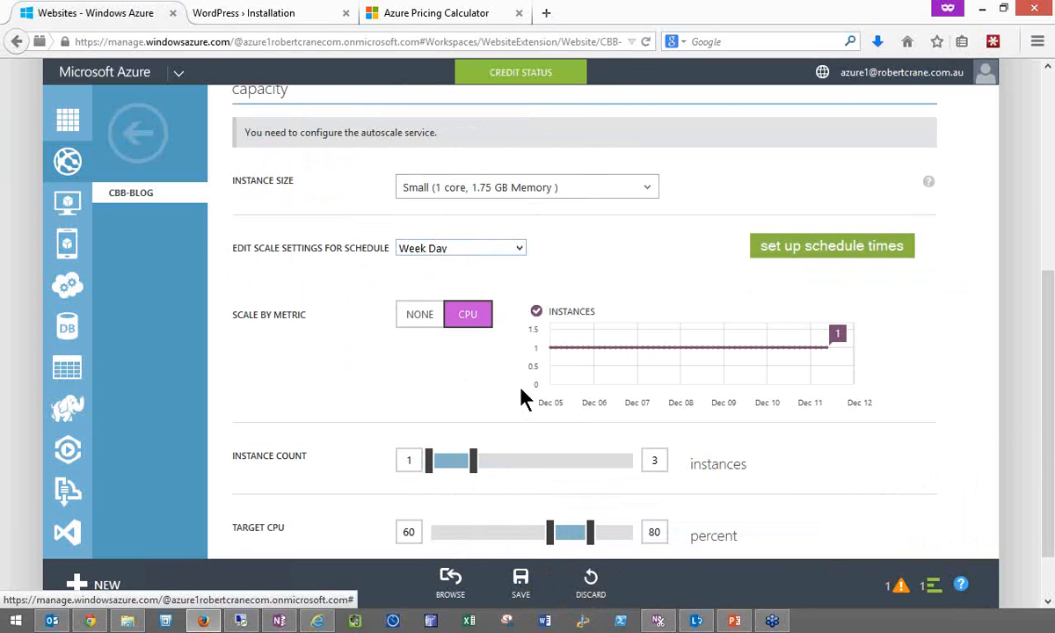
- Try a target CPU range of 47 to 68 percent for the Weekend schedule and discard the unsaved scaling changes
left_click(519, 249)
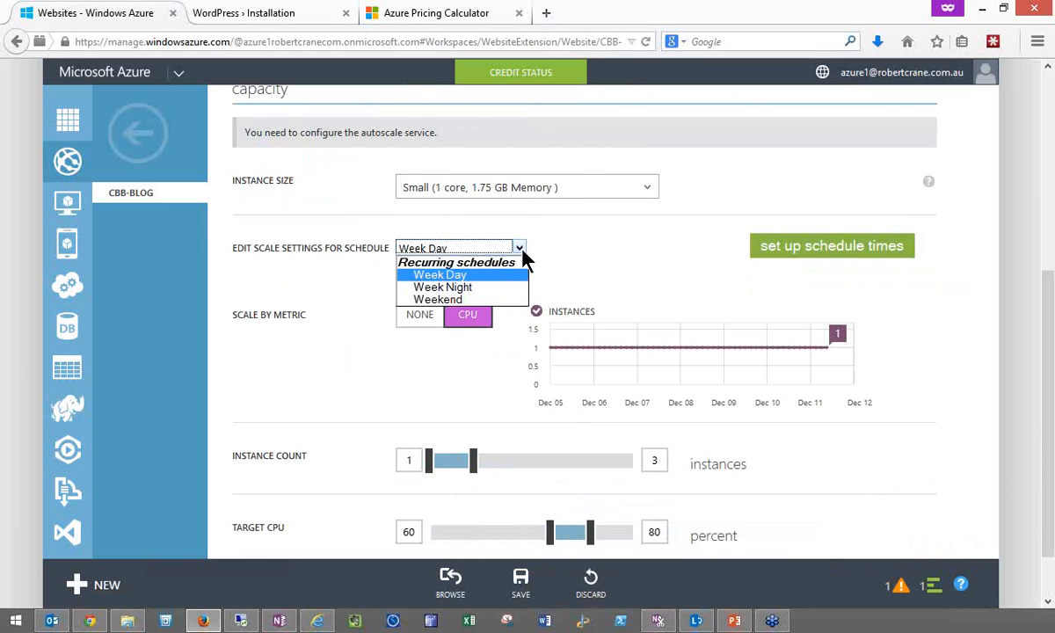
left_click(492, 300)
mouse_move(696, 621)
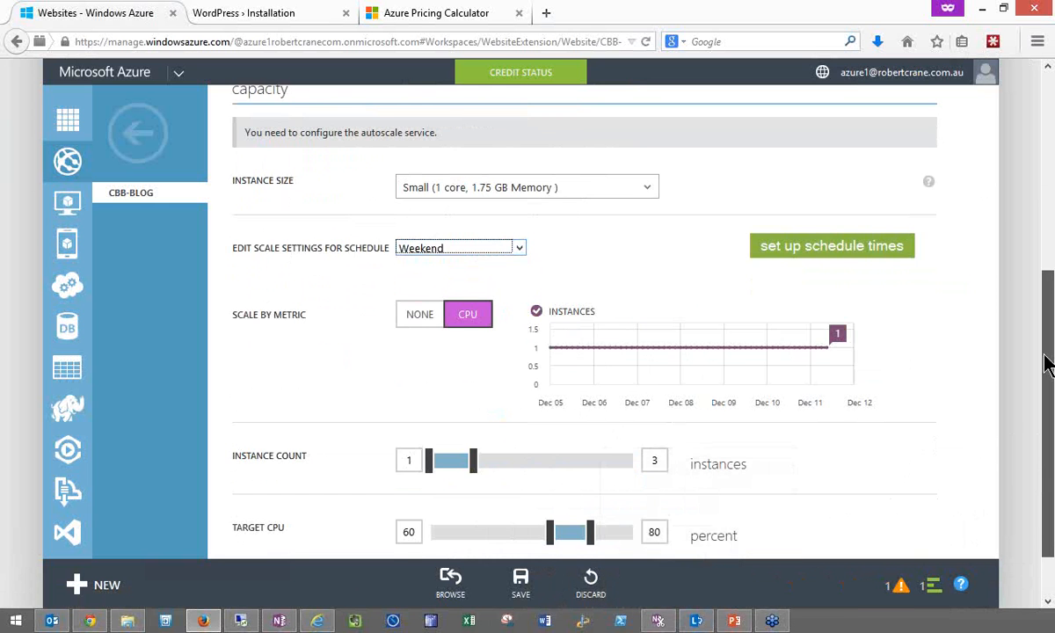
left_click_drag(1046, 364, 1050, 393)
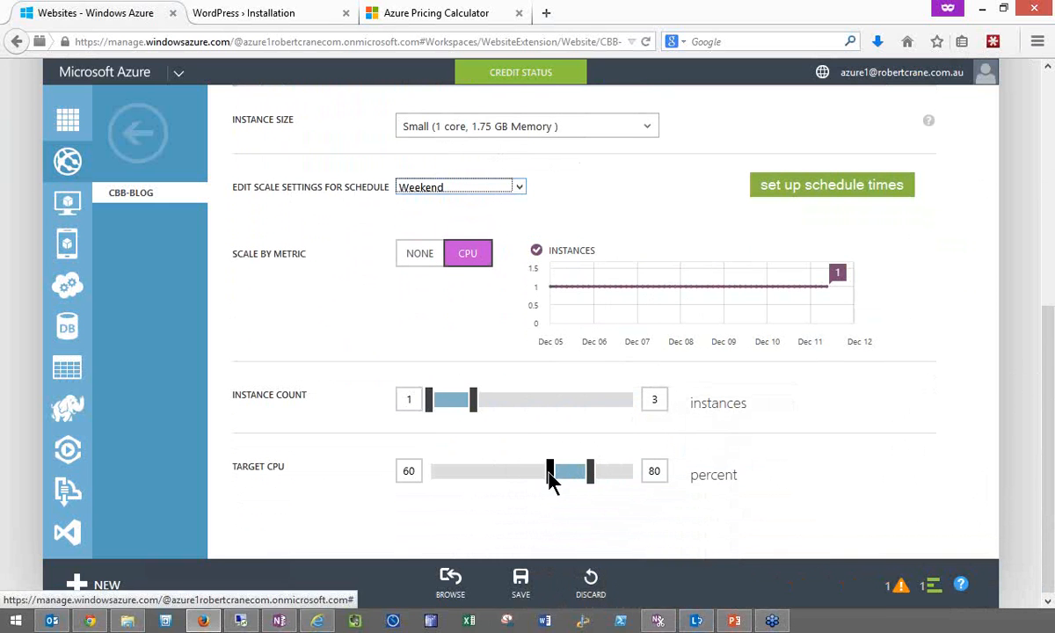
left_click_drag(551, 477, 523, 474)
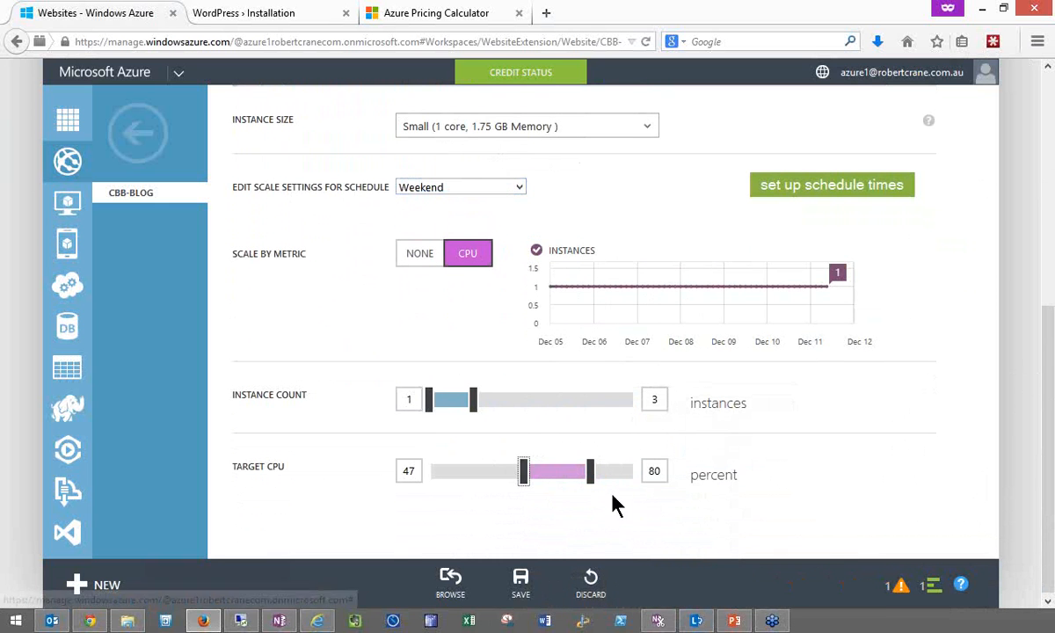
left_click_drag(590, 472, 565, 473)
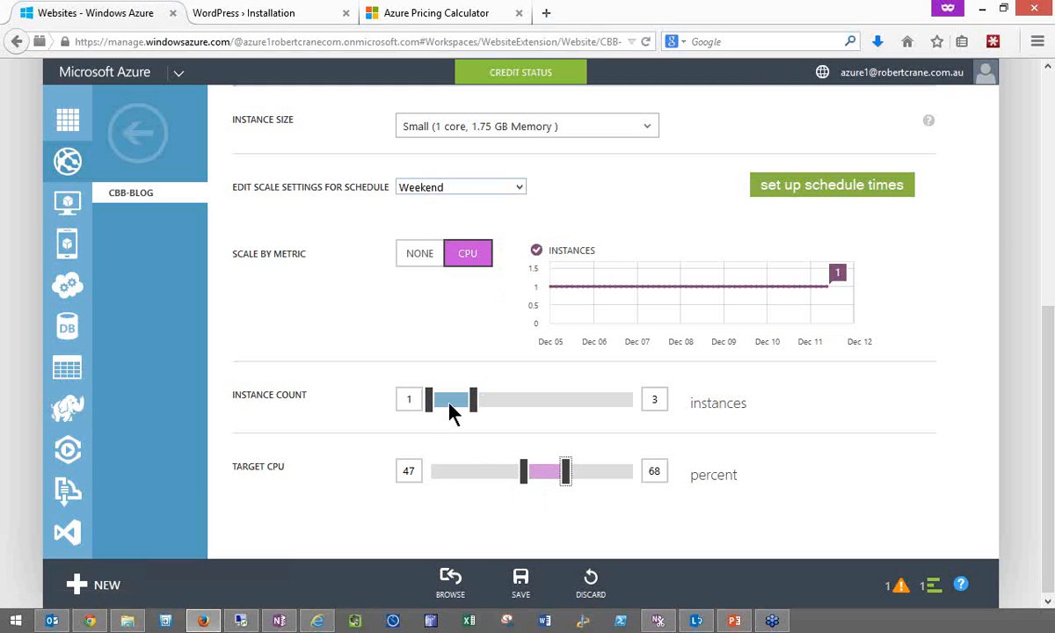
left_click(589, 584)
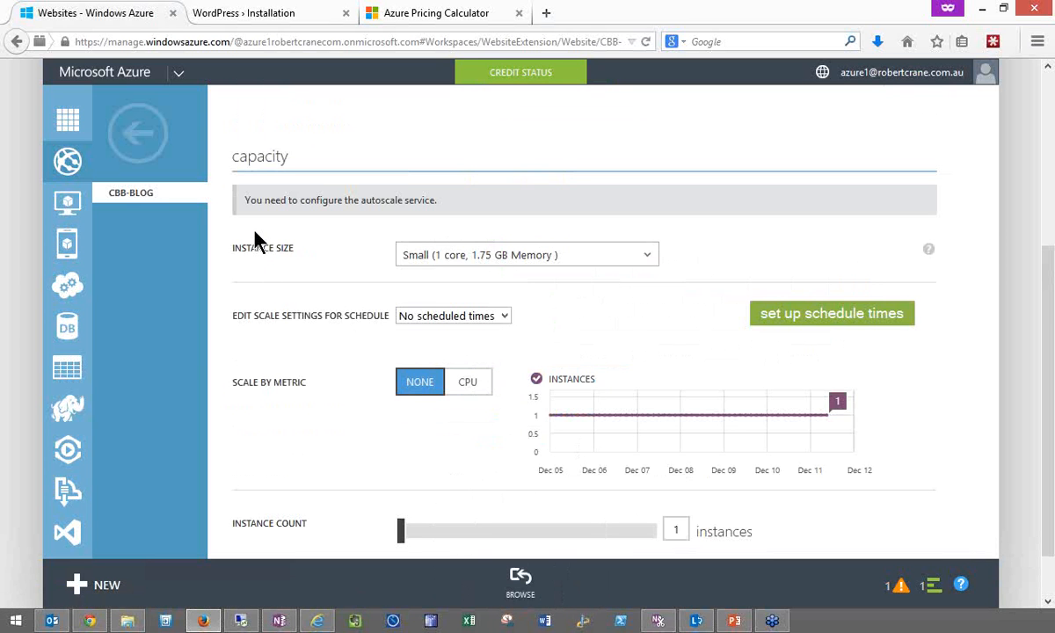
- Open the CIAWEB1 virtual machine, view its monitoring data and review the metrics that can be monitored
left_click(156, 136)
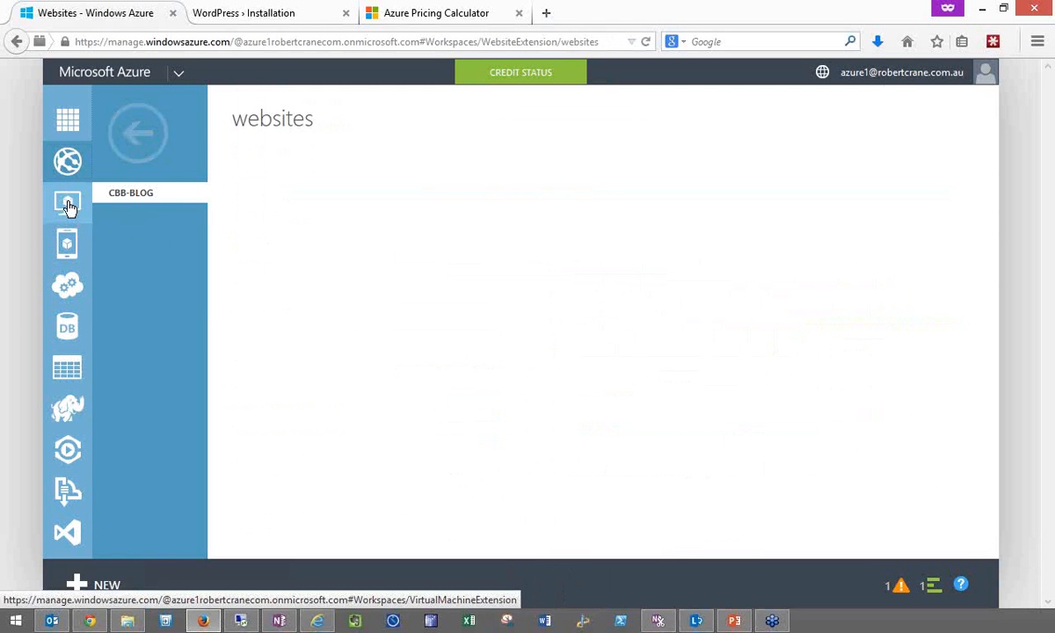
left_click(70, 205)
left_click(263, 251)
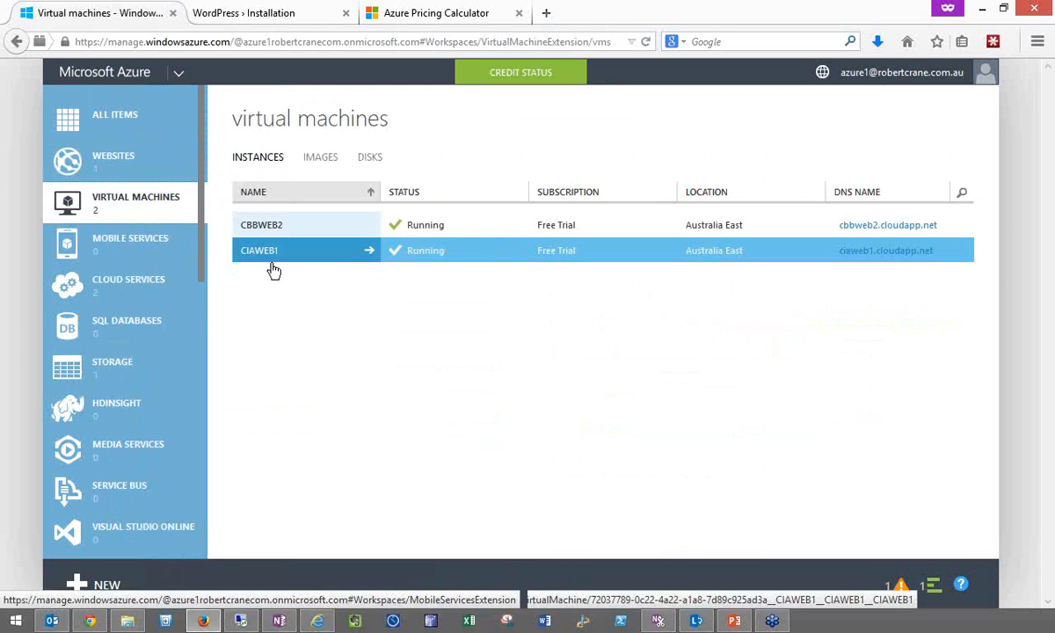
left_click(369, 252)
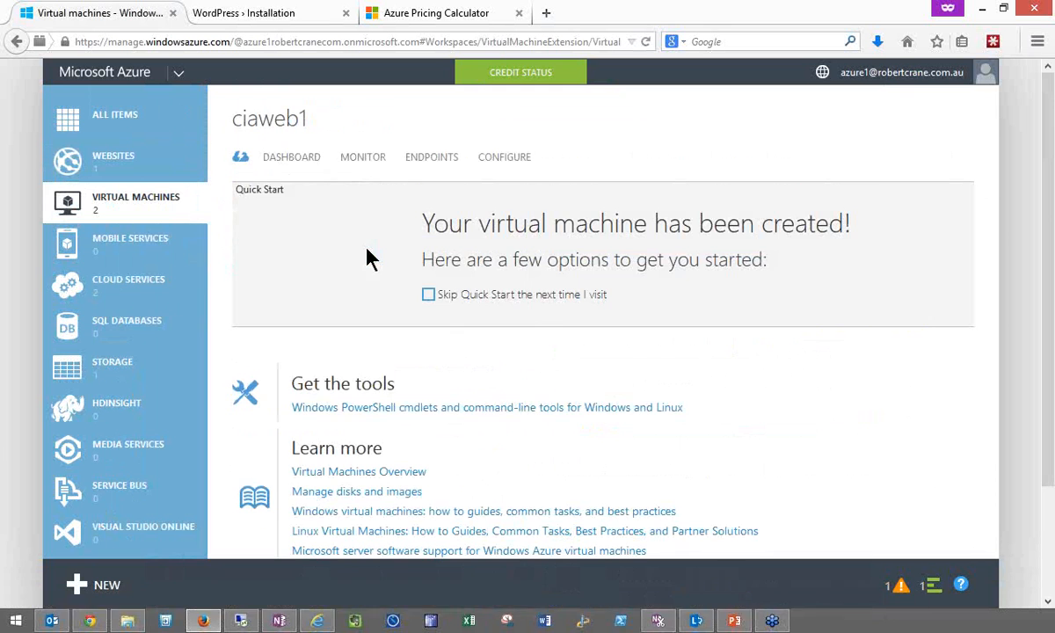
left_click(369, 162)
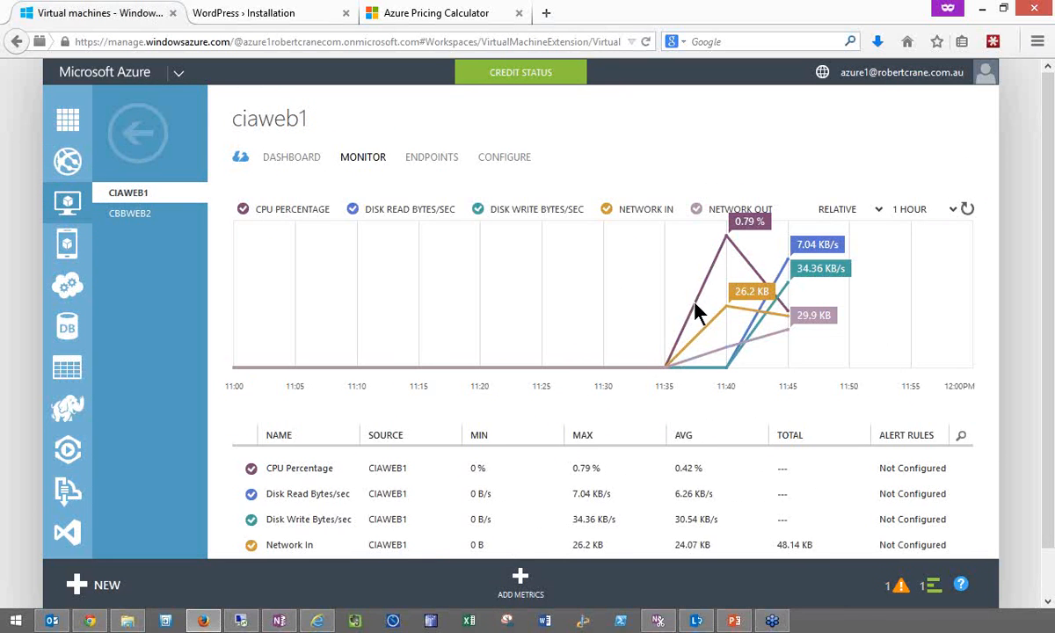
left_click(536, 578)
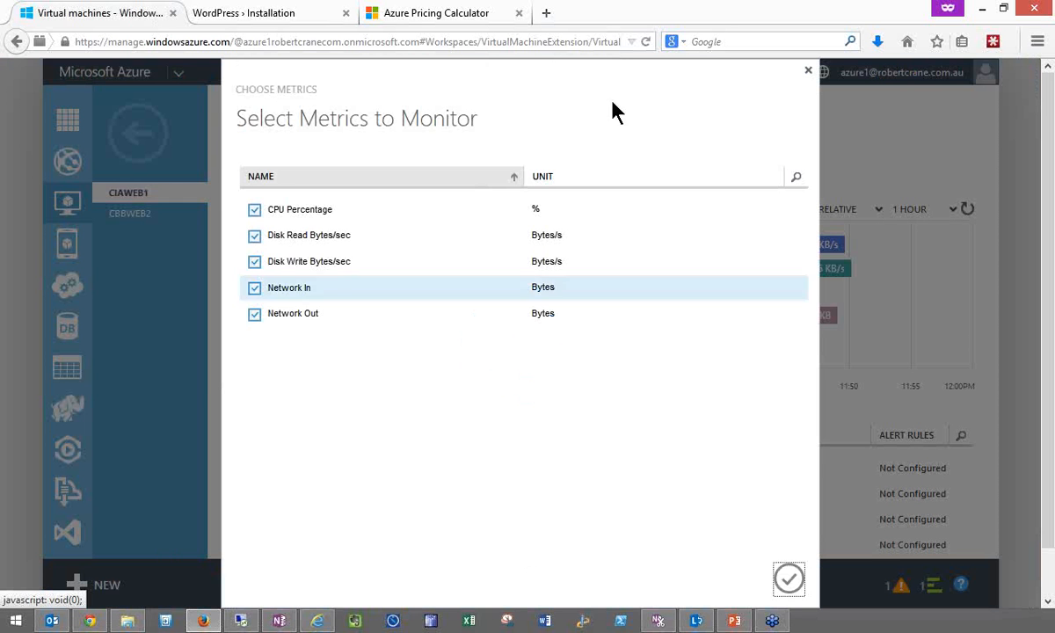
left_click(808, 71)
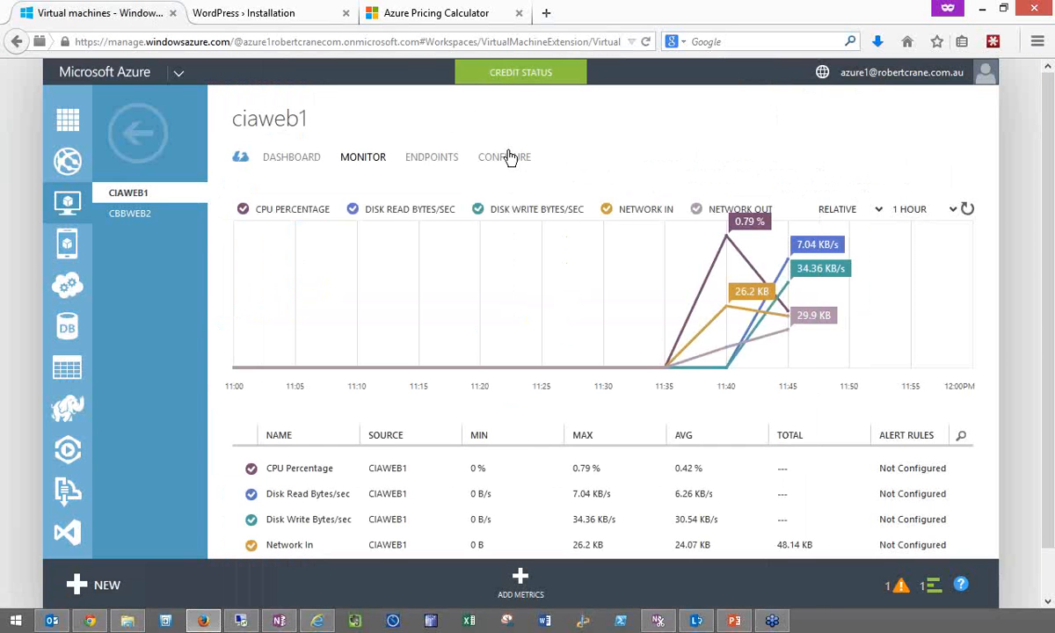
- Review CIAWEB1's endpoints, including the options for adding an endpoint and the access control list of the PowerShell endpoint
left_click(448, 160)
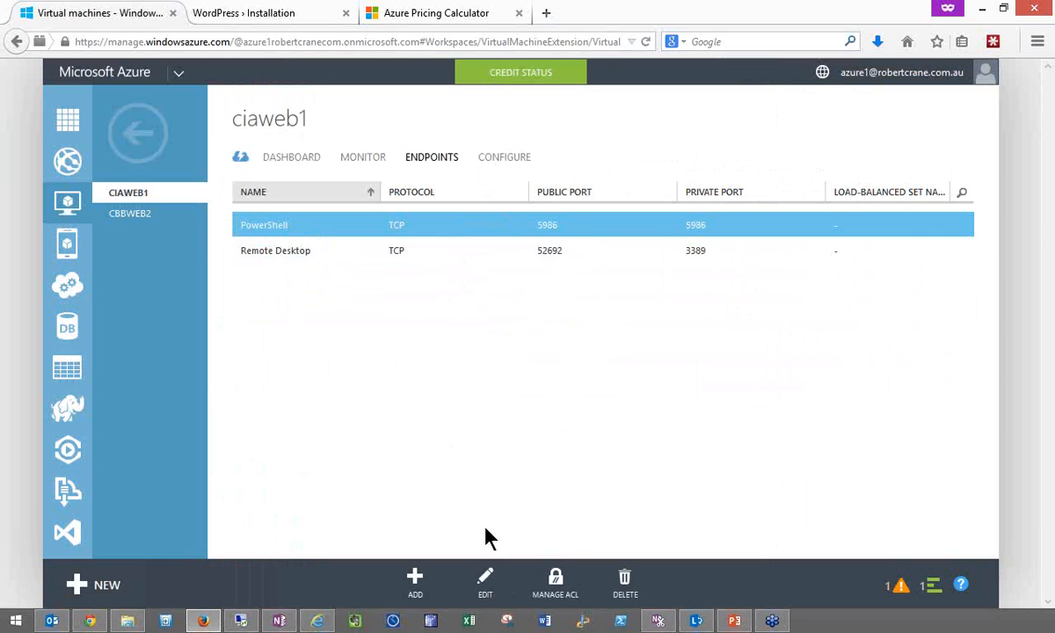
left_click(416, 582)
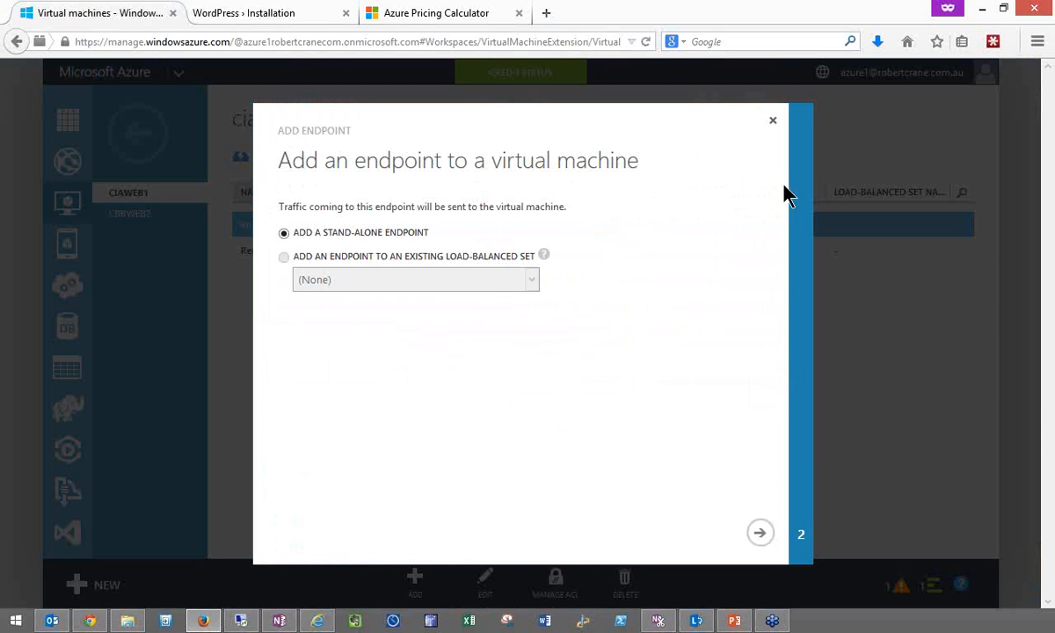
left_click(773, 122)
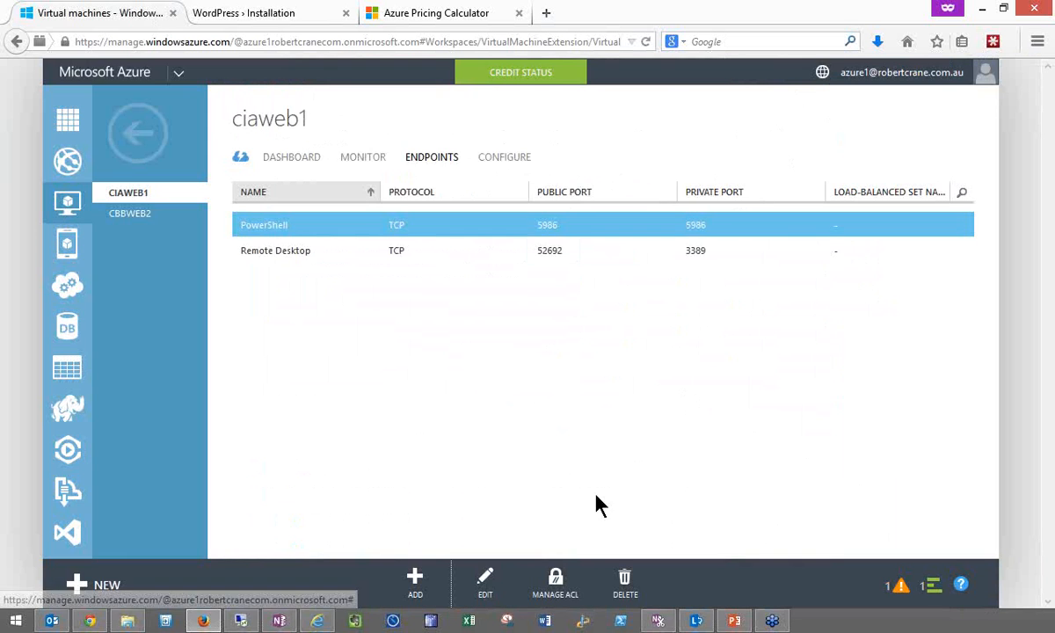
left_click(553, 582)
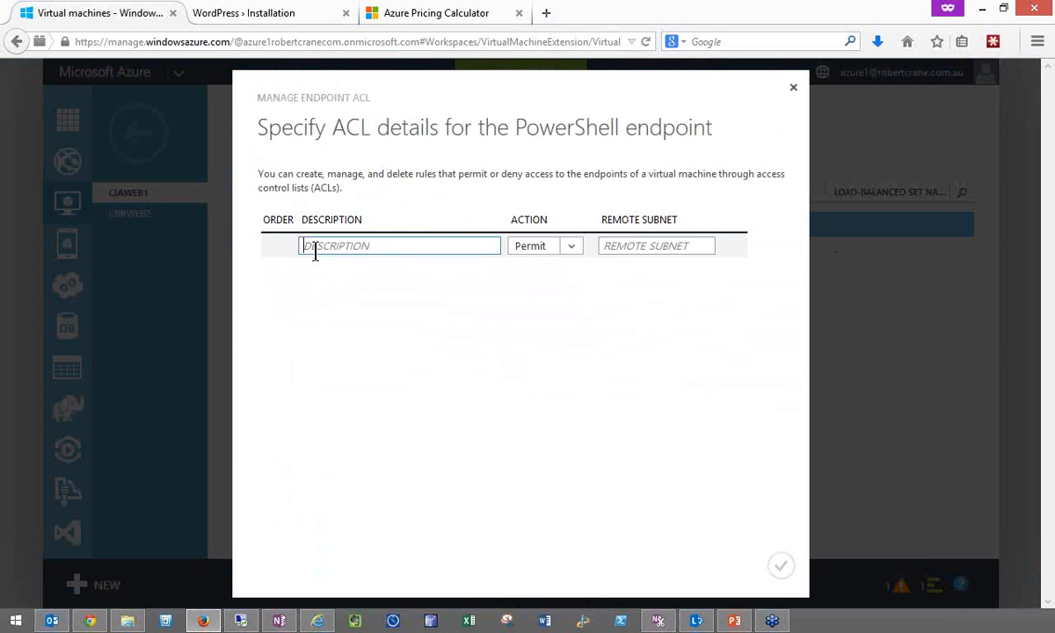
left_click(645, 249)
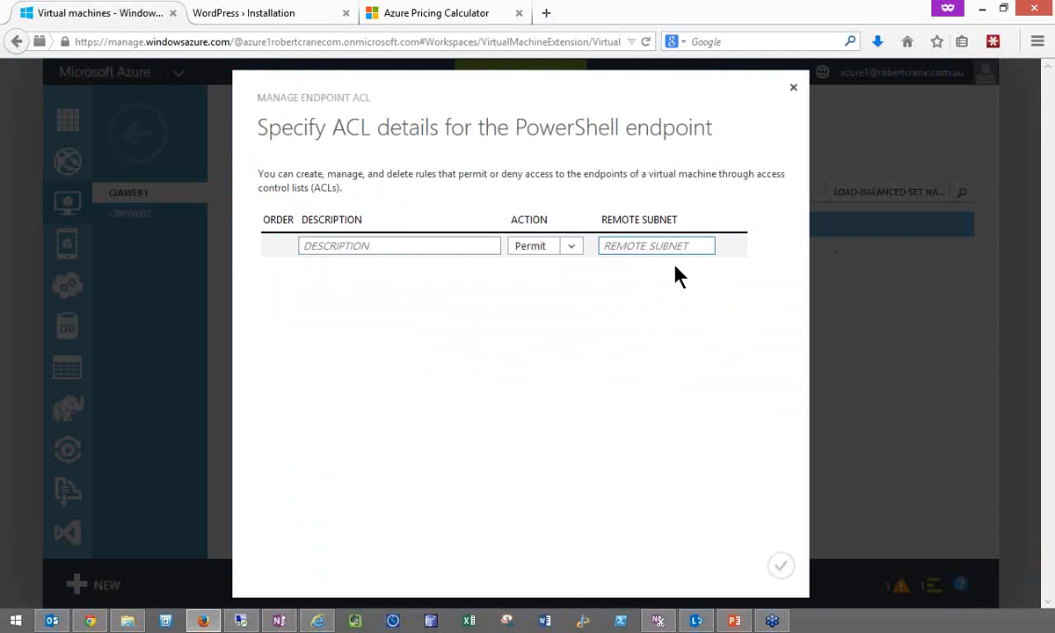
left_click(794, 93)
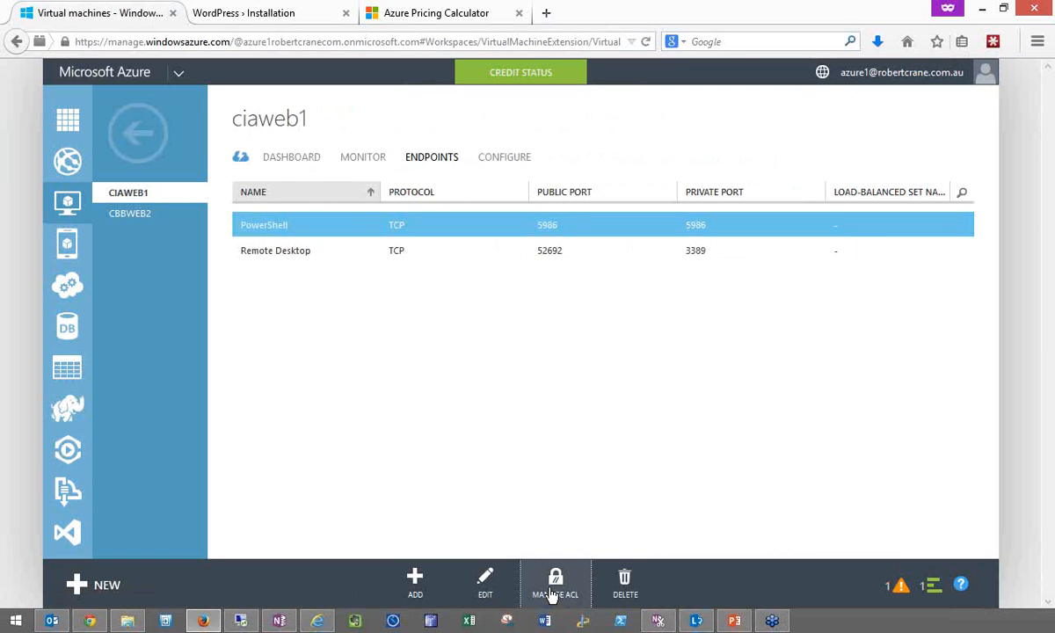
- Resize CIAWEB1 to A4 (8 cores, 14 GB memory), save the configuration despite a possible restart, and return to the virtual machines list
left_click(517, 164)
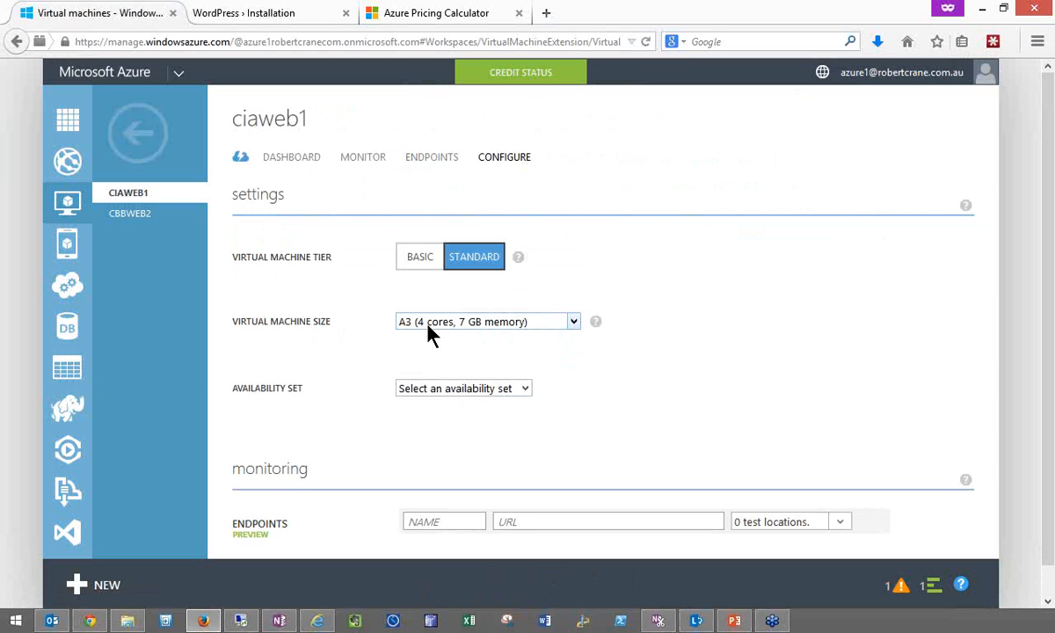
left_click(595, 322)
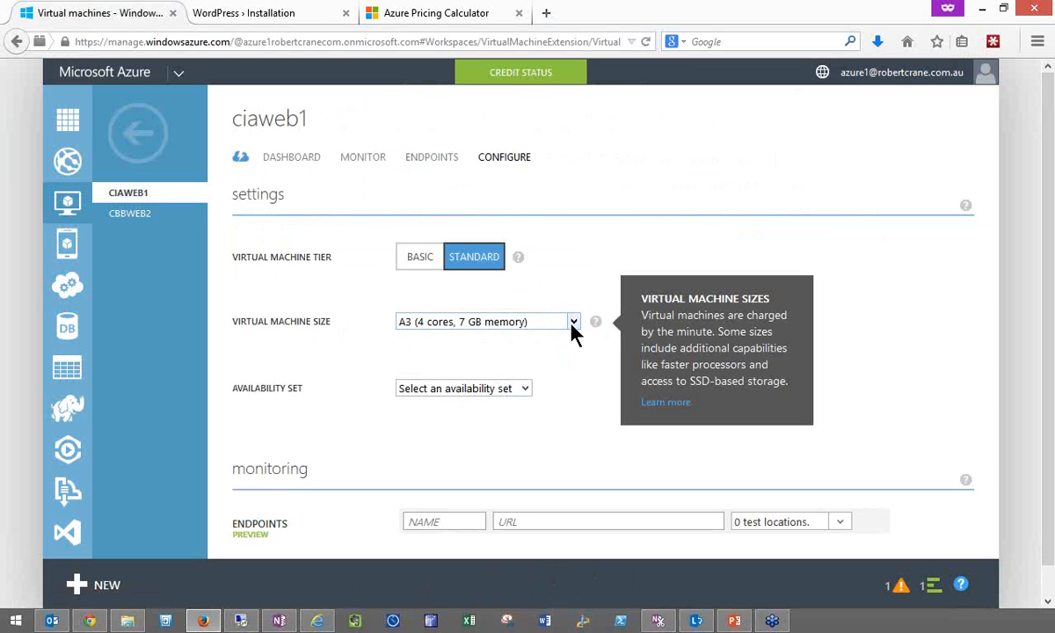
left_click(572, 322)
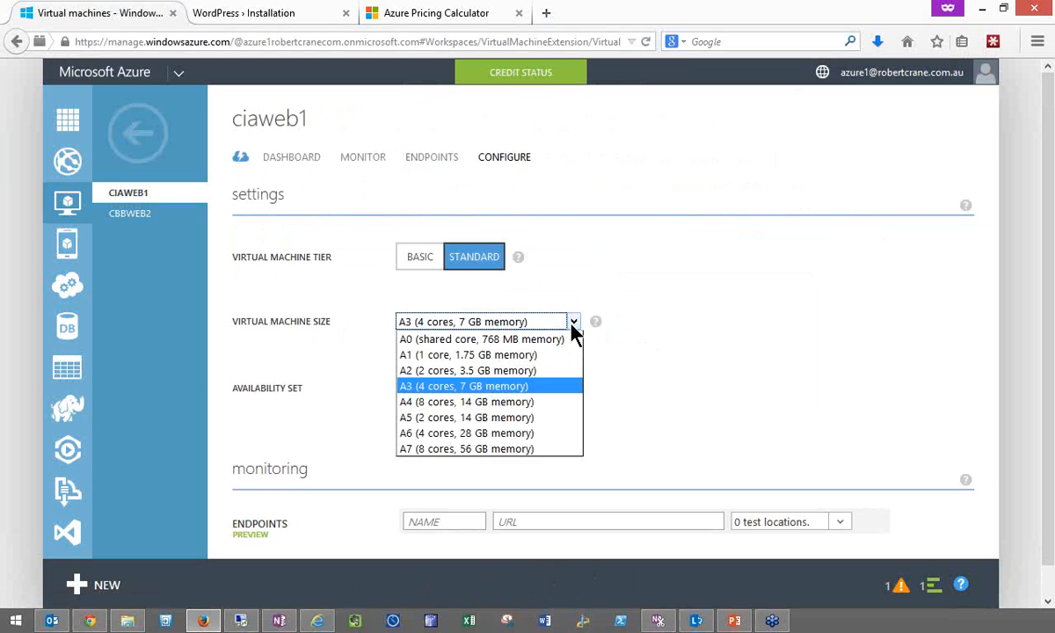
left_click(533, 406)
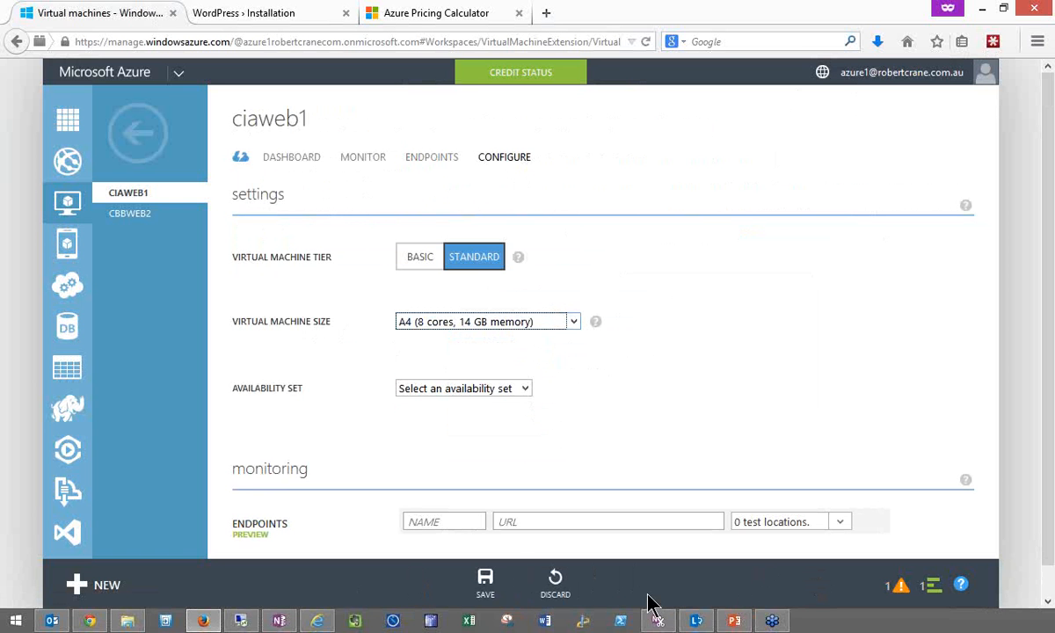
left_click(485, 594)
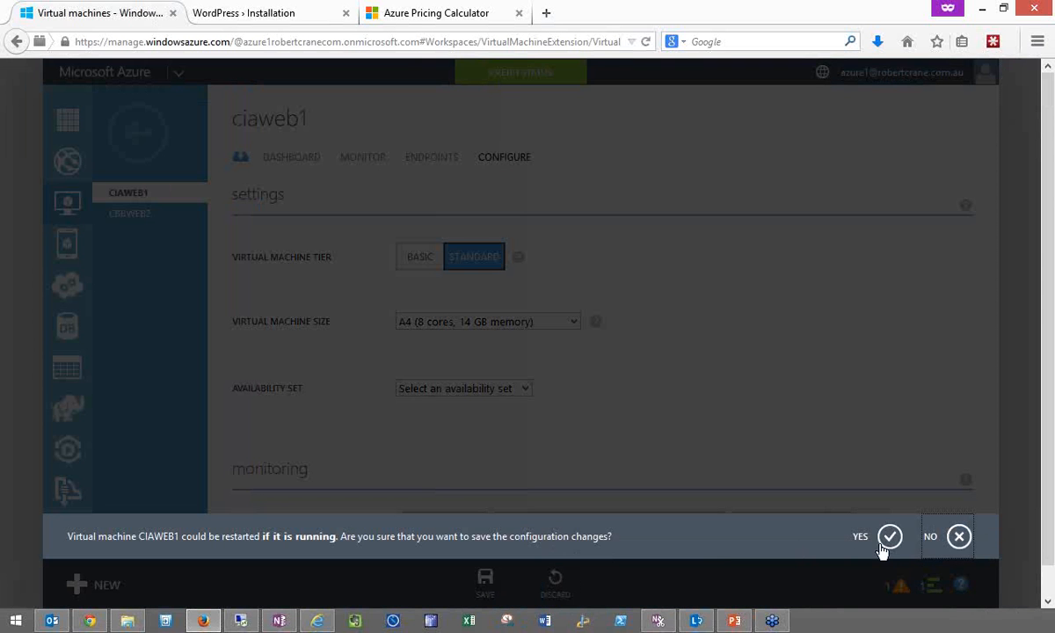
left_click(890, 537)
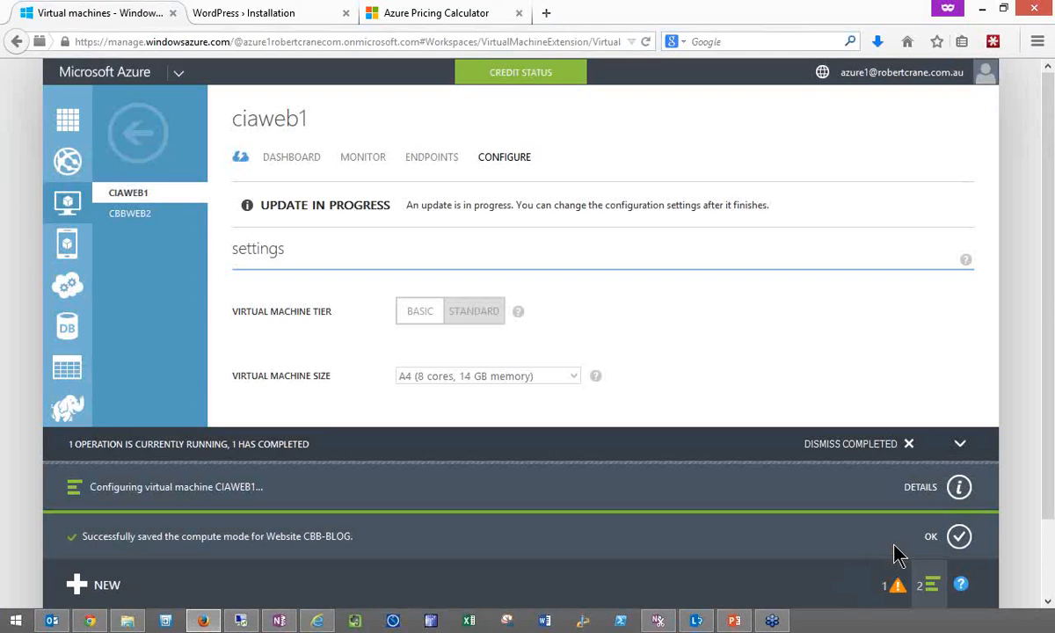
left_click(905, 442)
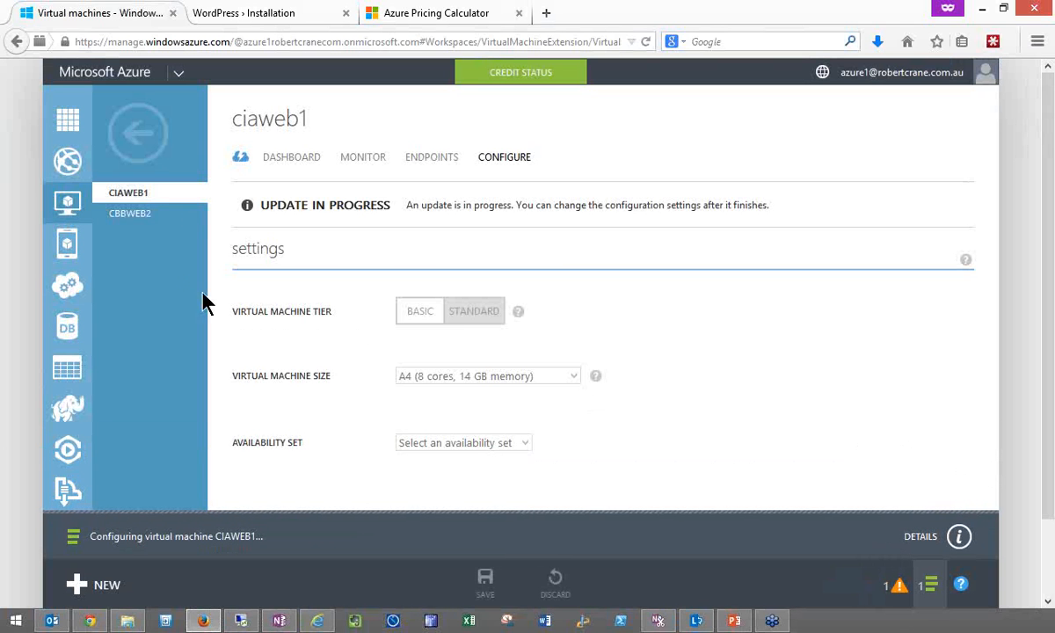
left_click(157, 147)
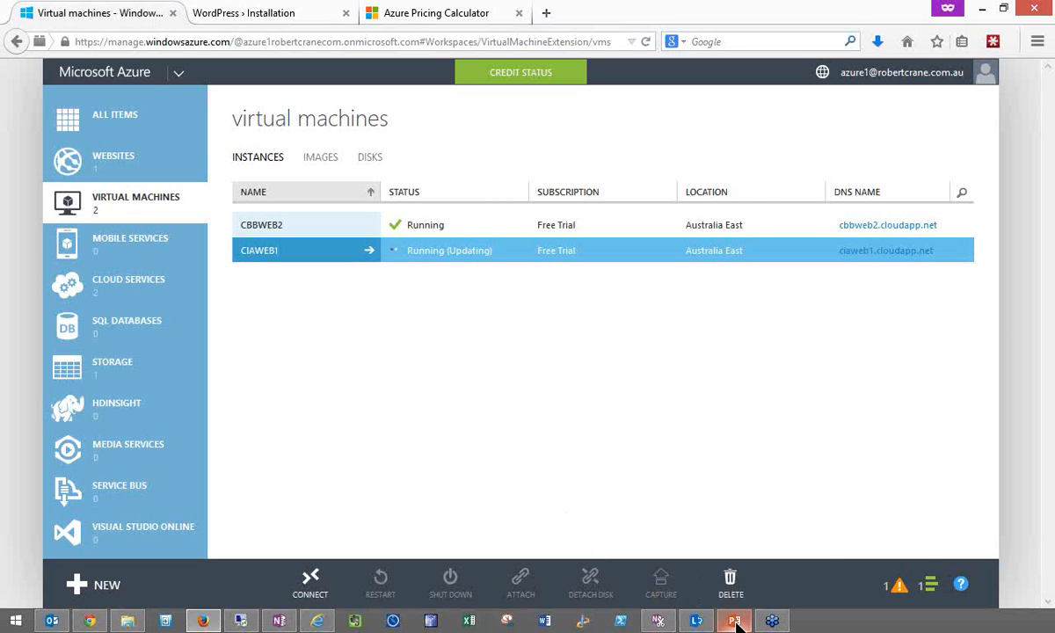
- Switch to the intro-azure.pptx presentation in PowerPoint, start the slide show from the DEMO slide and advance to the Azure Partner Licensing Options slide
mouse_move(737, 623)
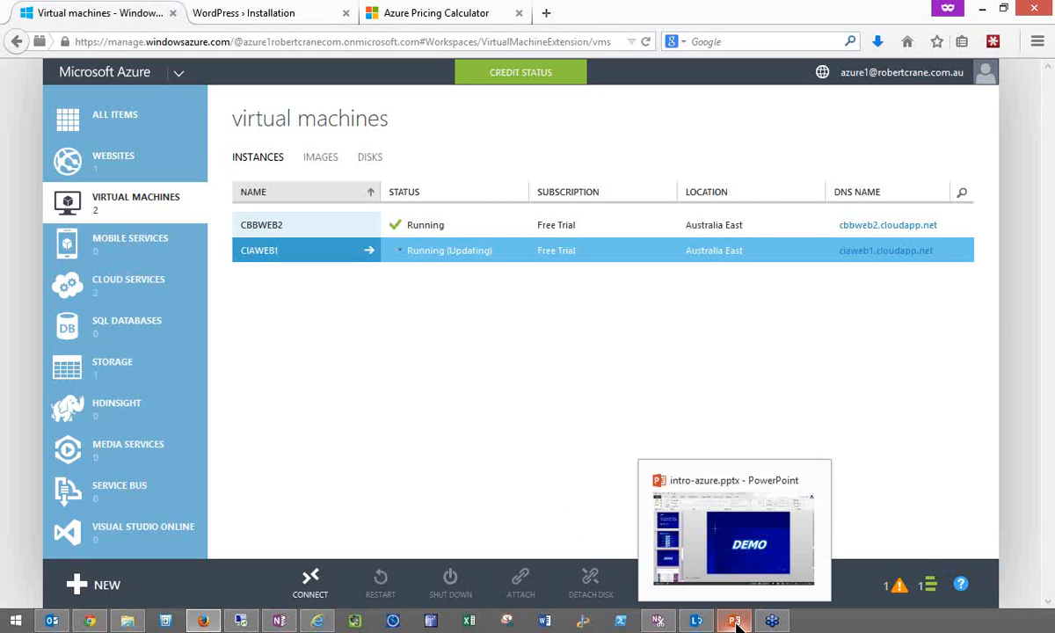
left_click(736, 622)
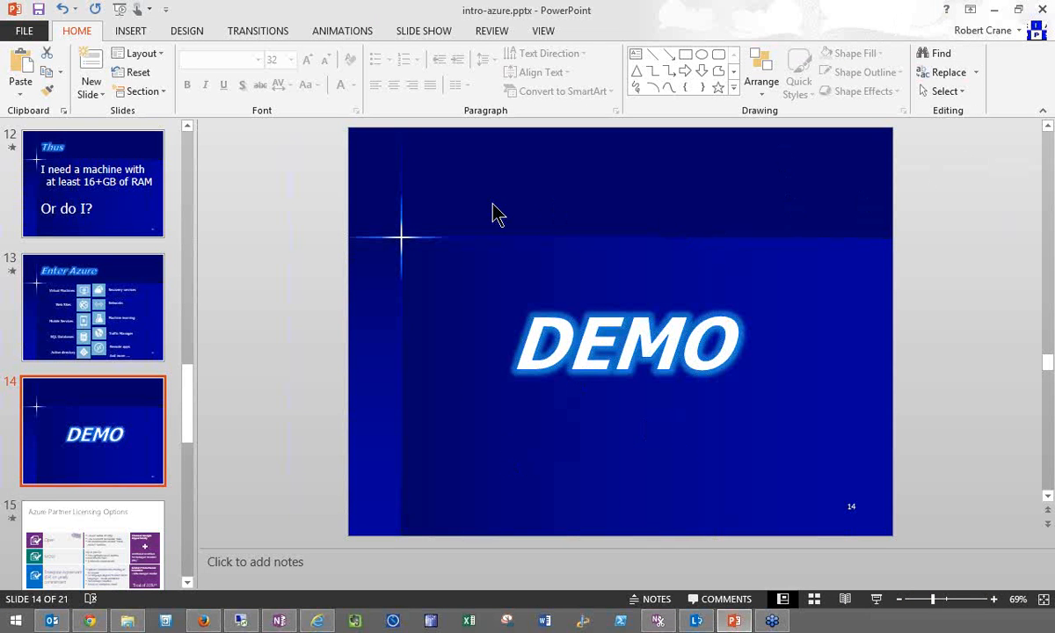
left_click(876, 598)
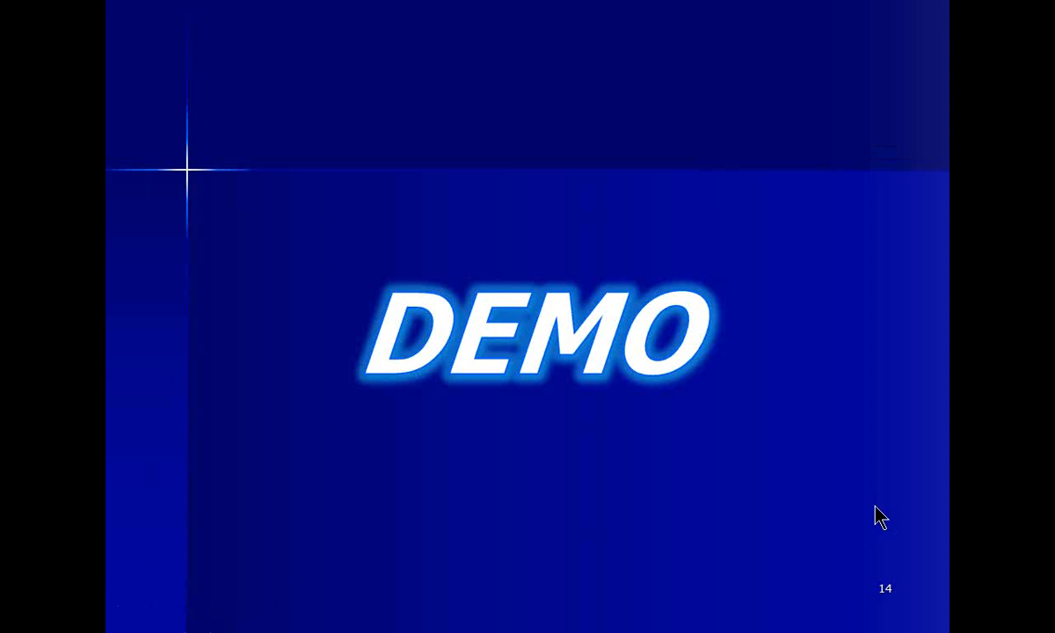
left_click(876, 507)
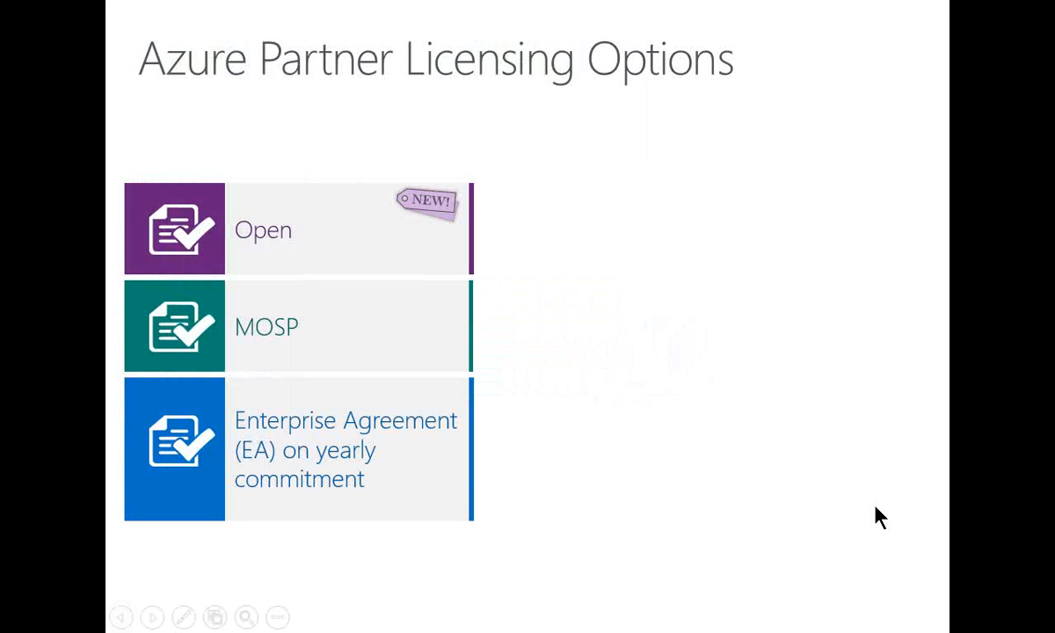
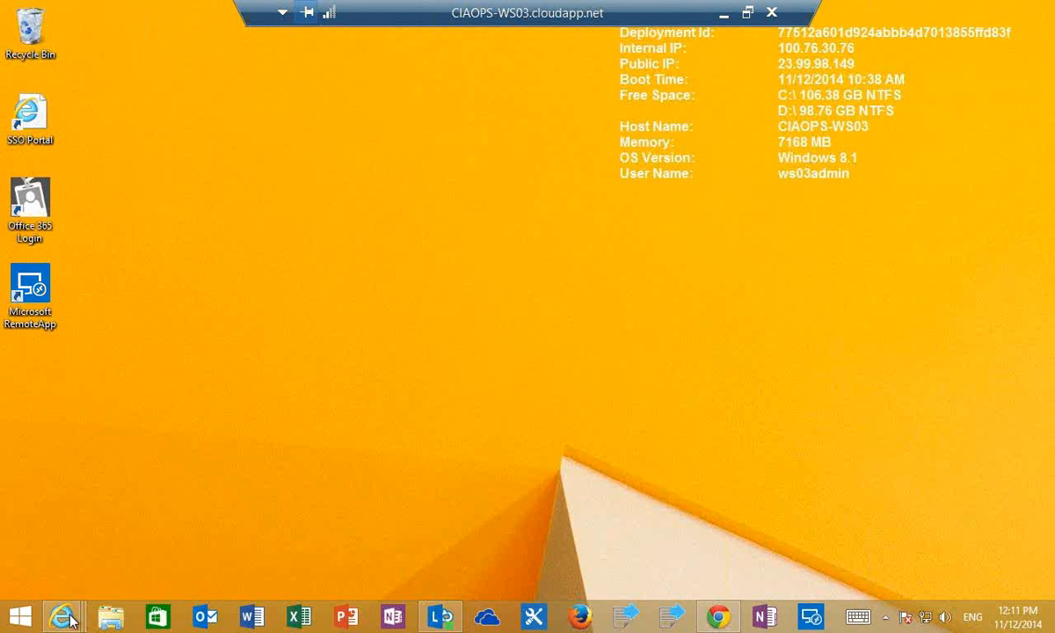
- Switch to the Office 365 portal in Internet Explorer, open the Sites page and view the Yammer conversations
mouse_move(71, 620)
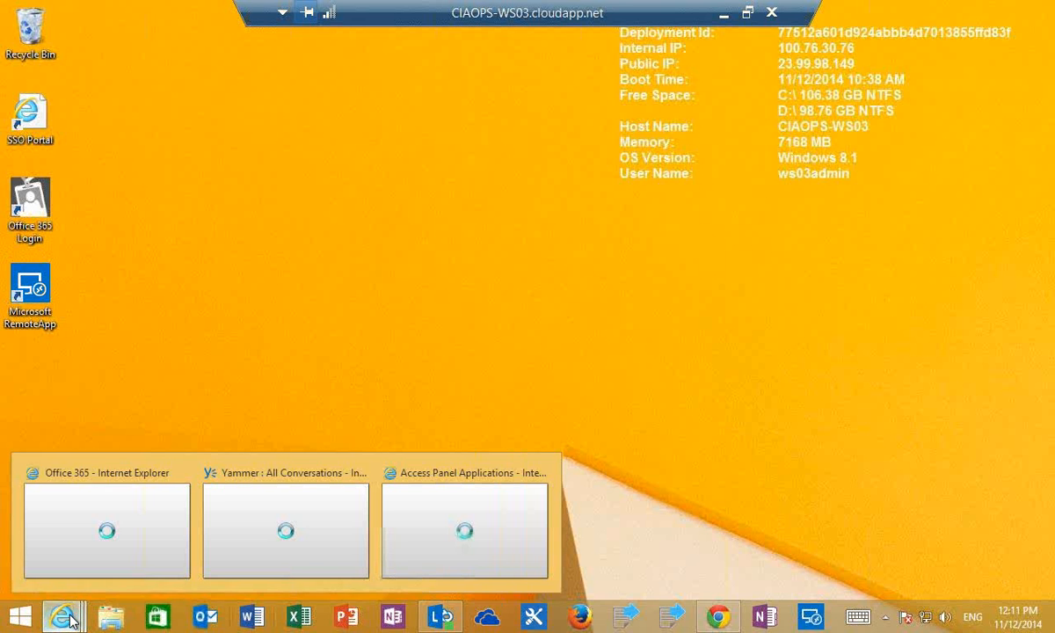
left_click(125, 561)
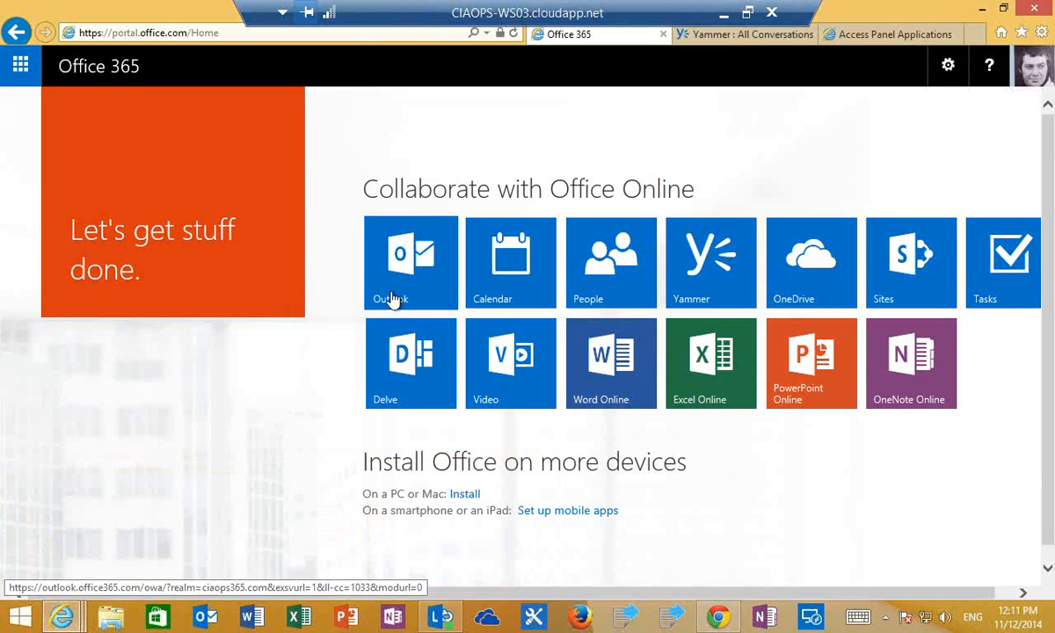
left_click(824, 283)
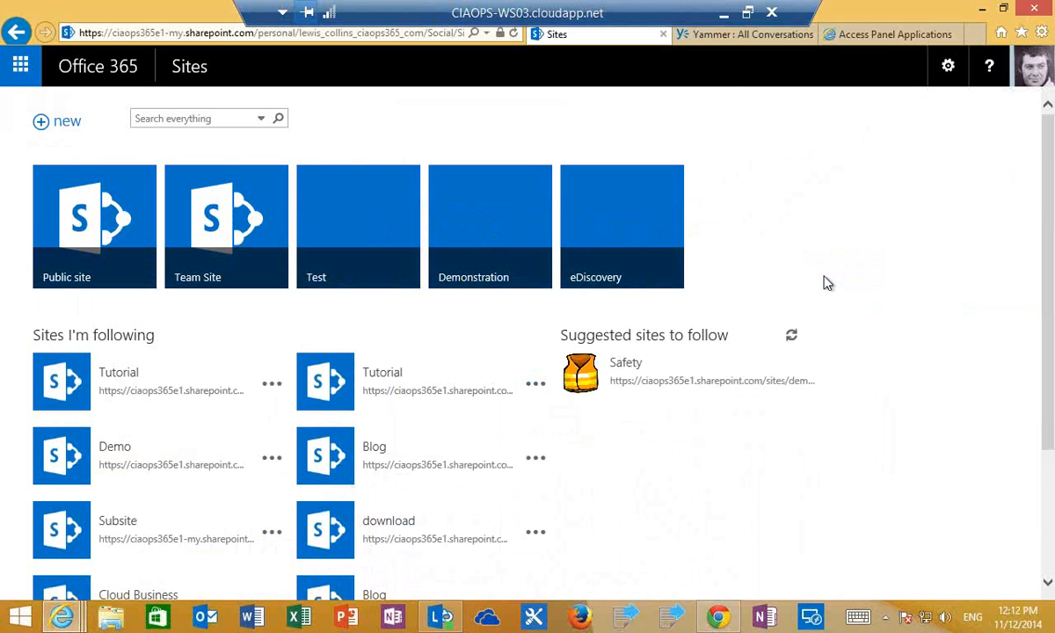
left_click(715, 40)
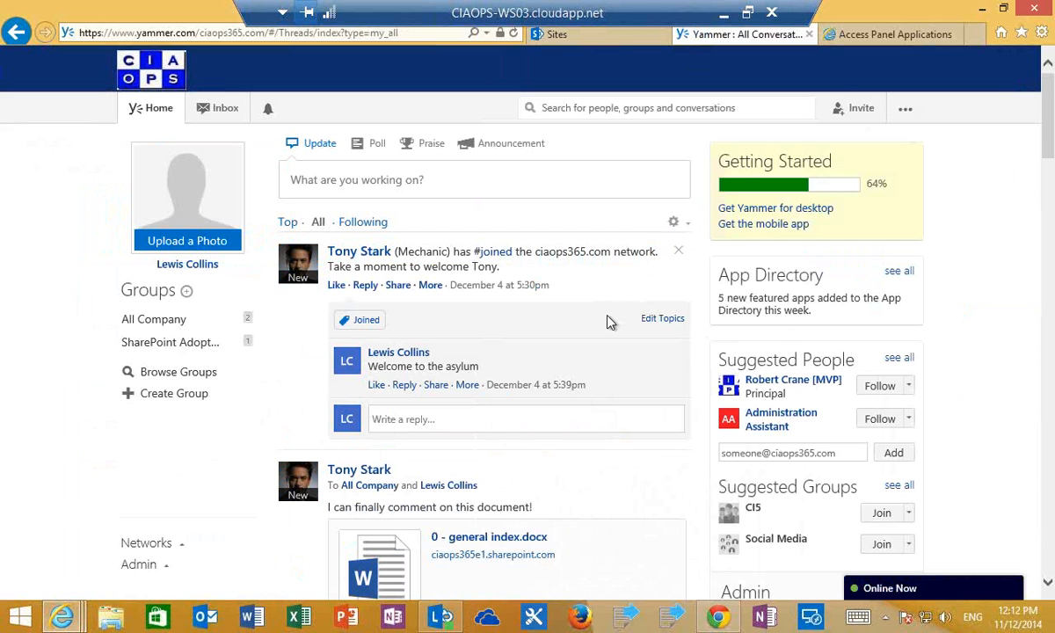
- View the Azure Access Panel applications, launch Citrix GoToMeeting through single sign-on and return to the application list
left_click(851, 39)
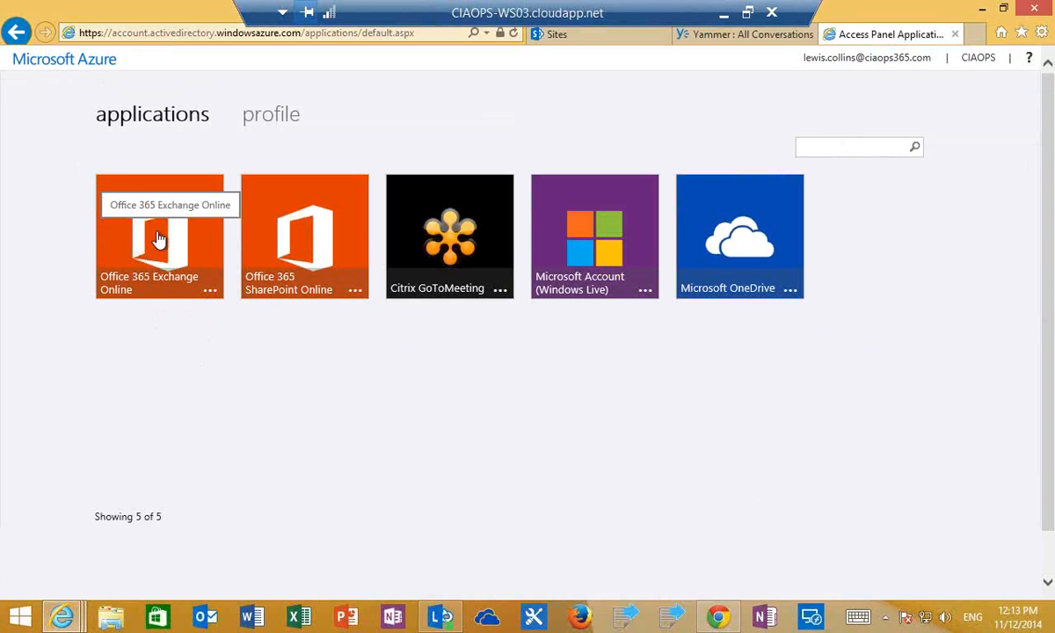
left_click(458, 256)
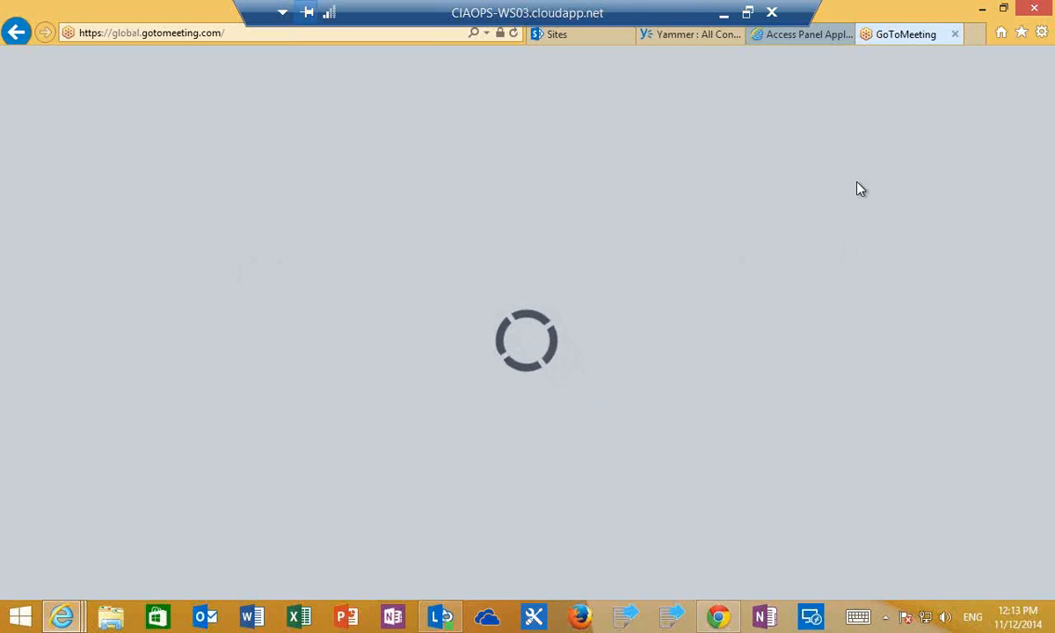
left_click(786, 44)
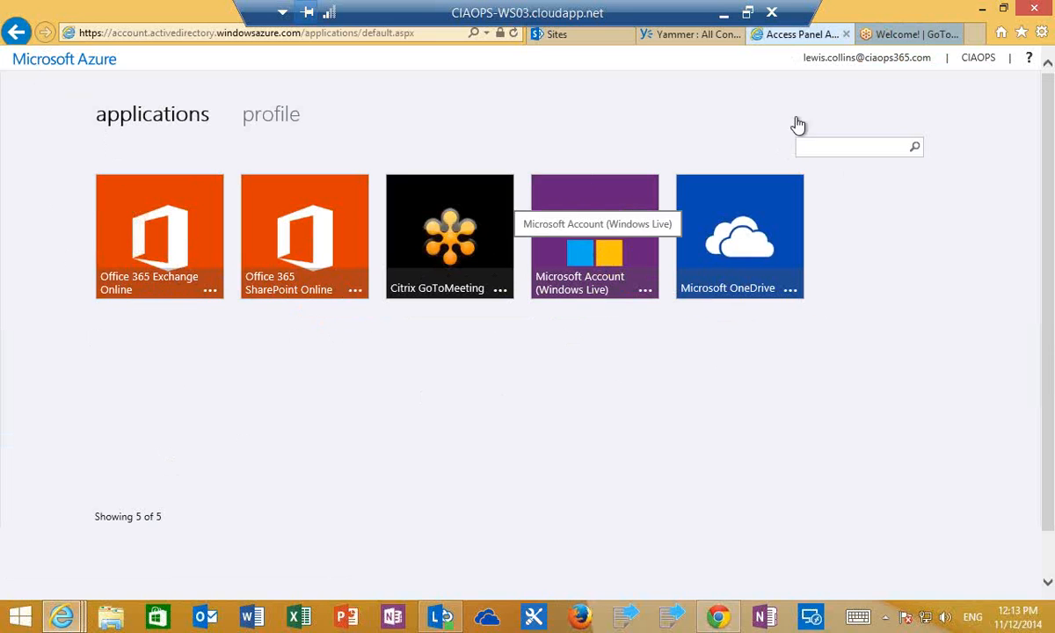
- Switch to the Azure portal in Chrome, open the CIAOPS directory and view its users and its applications
left_click(735, 618)
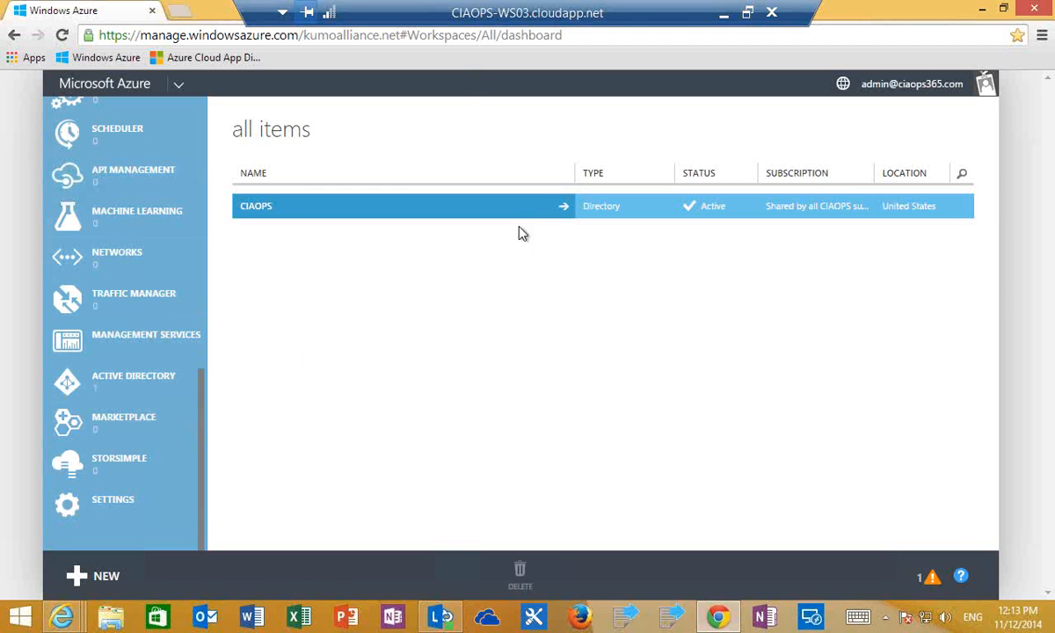
left_click(569, 211)
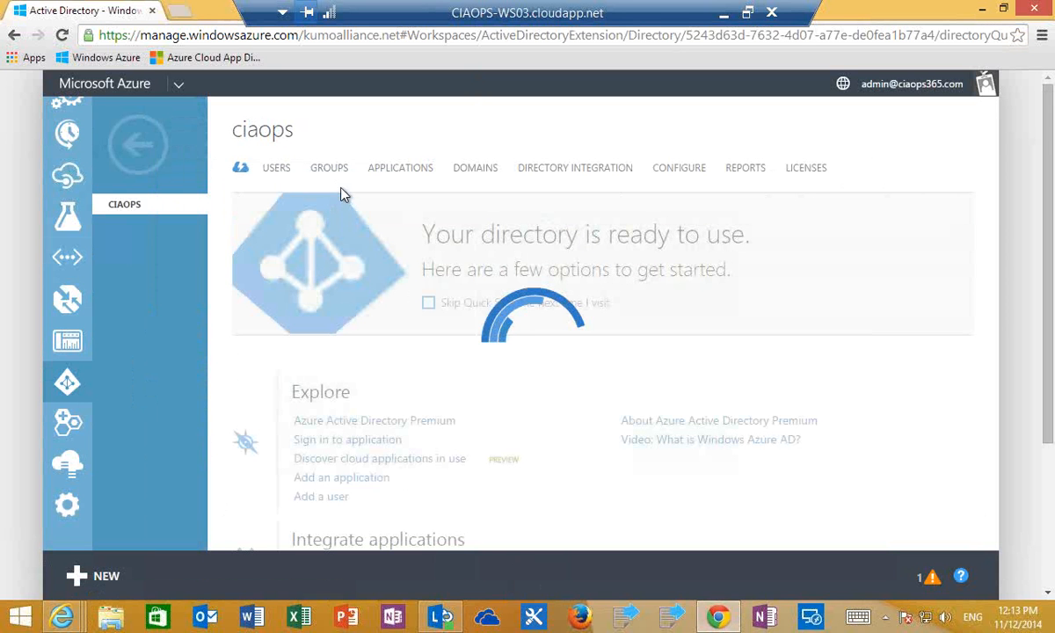
left_click(278, 169)
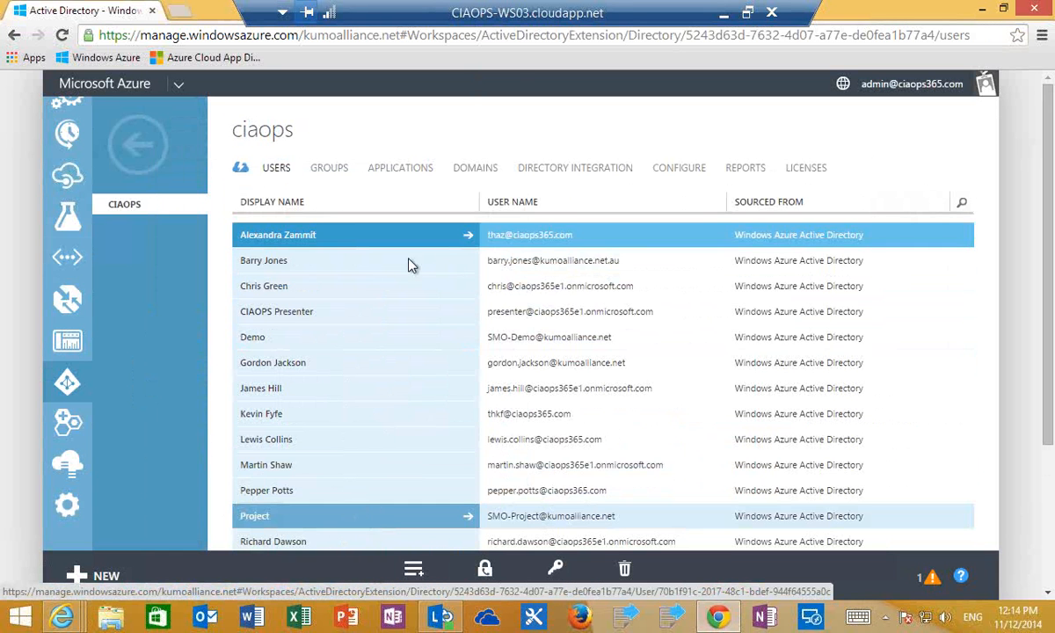
left_click(399, 169)
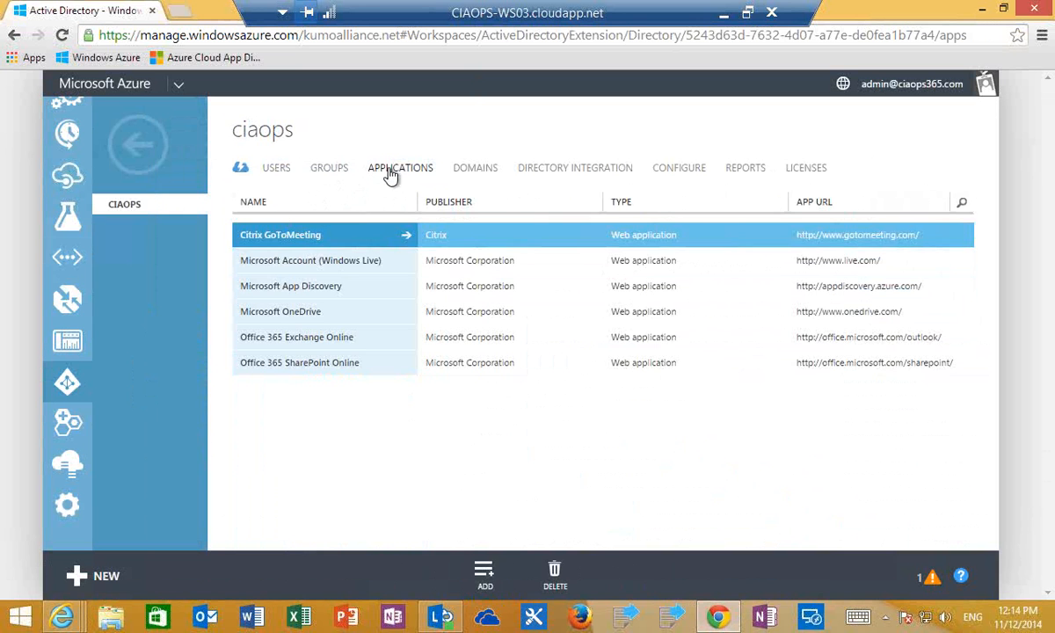
- Browse the gallery for adding an application to the CIAOPS directory, compare it with the Access Panel applications and close it without adding any
left_click(486, 573)
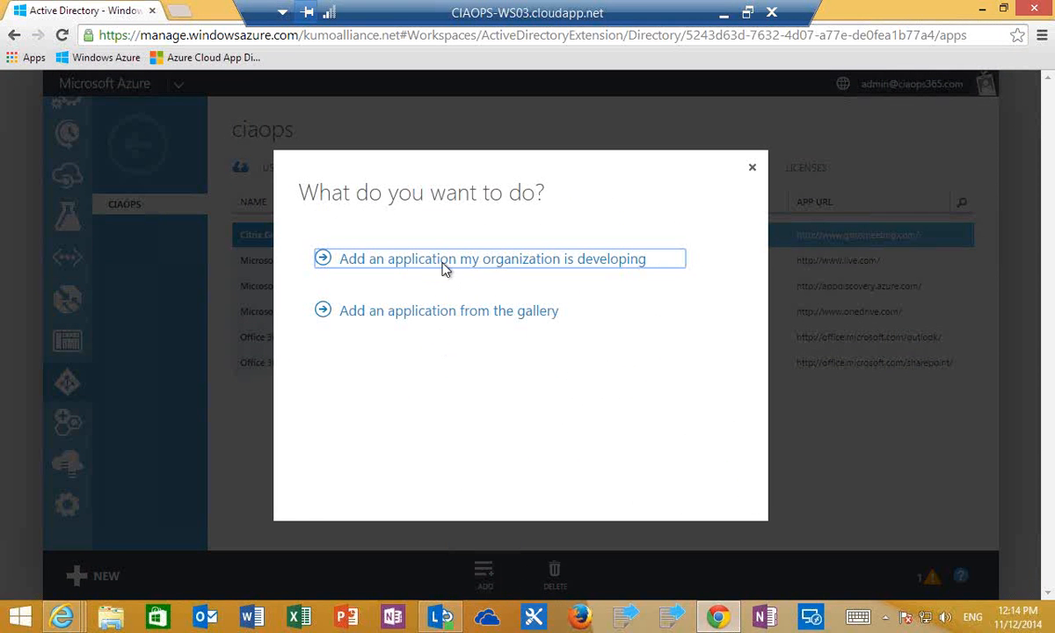
left_click(444, 318)
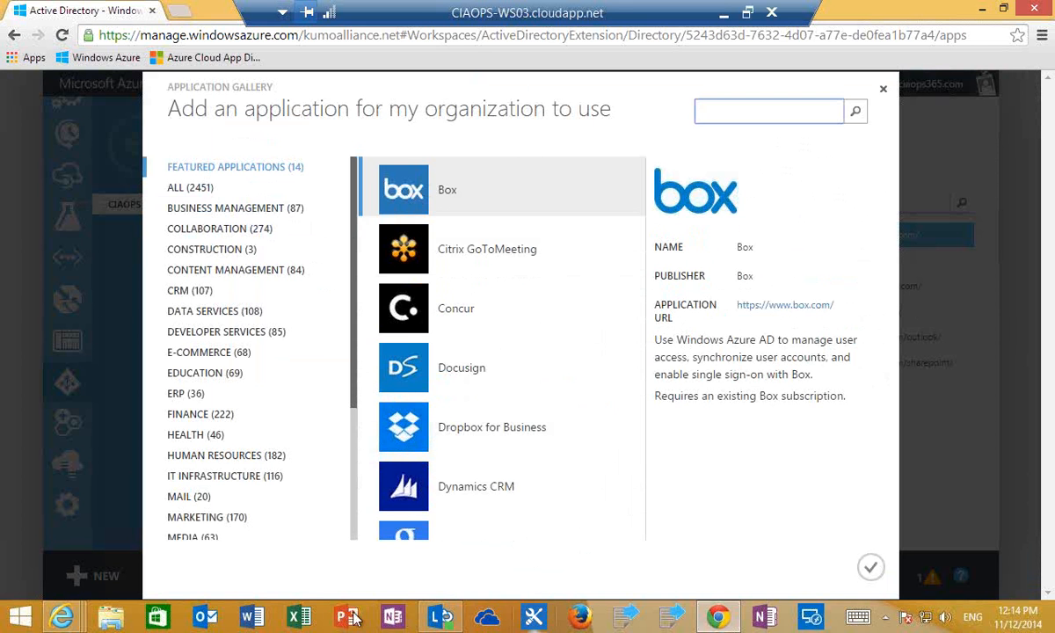
mouse_move(71, 621)
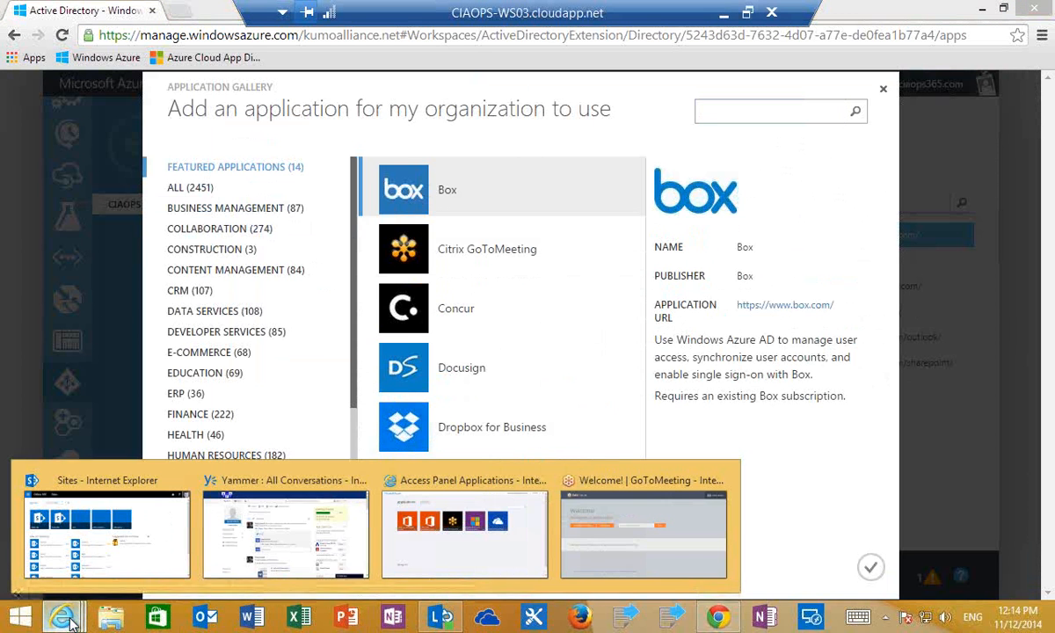
left_click(415, 550)
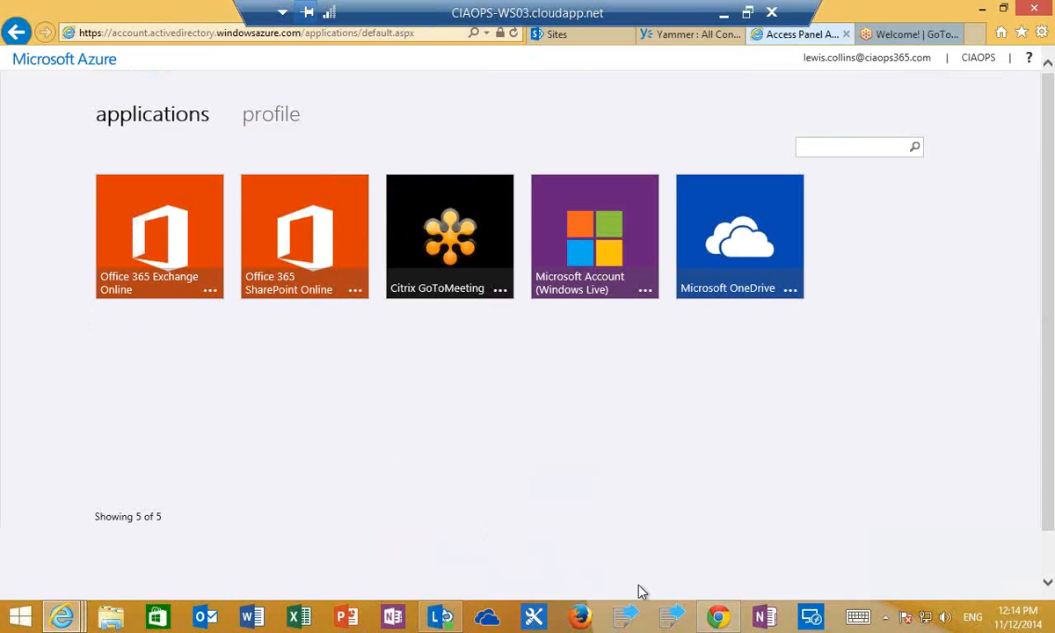
left_click(714, 619)
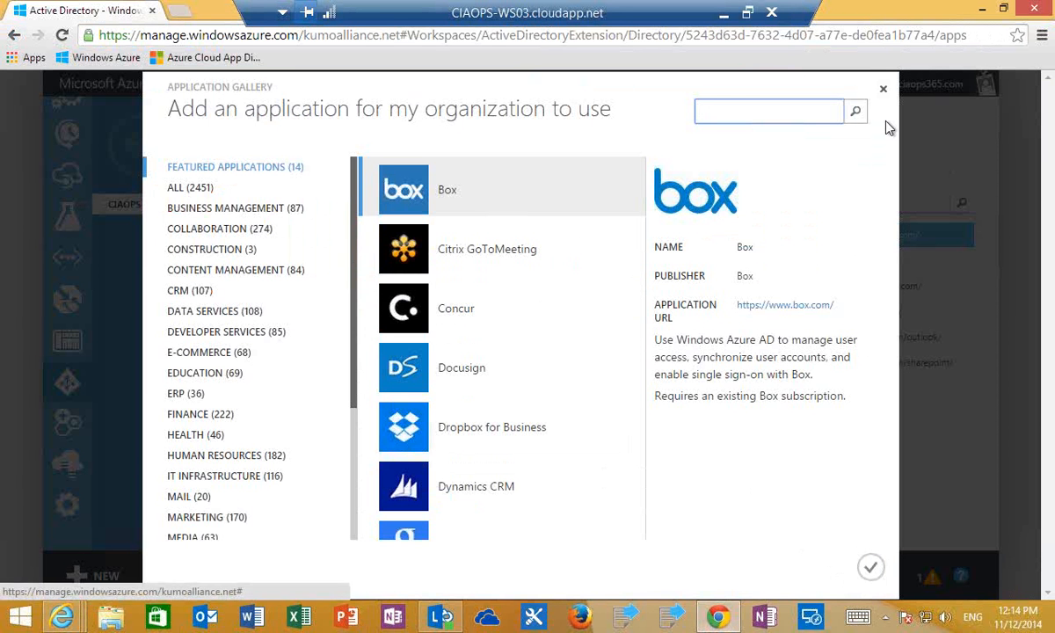
left_click(883, 91)
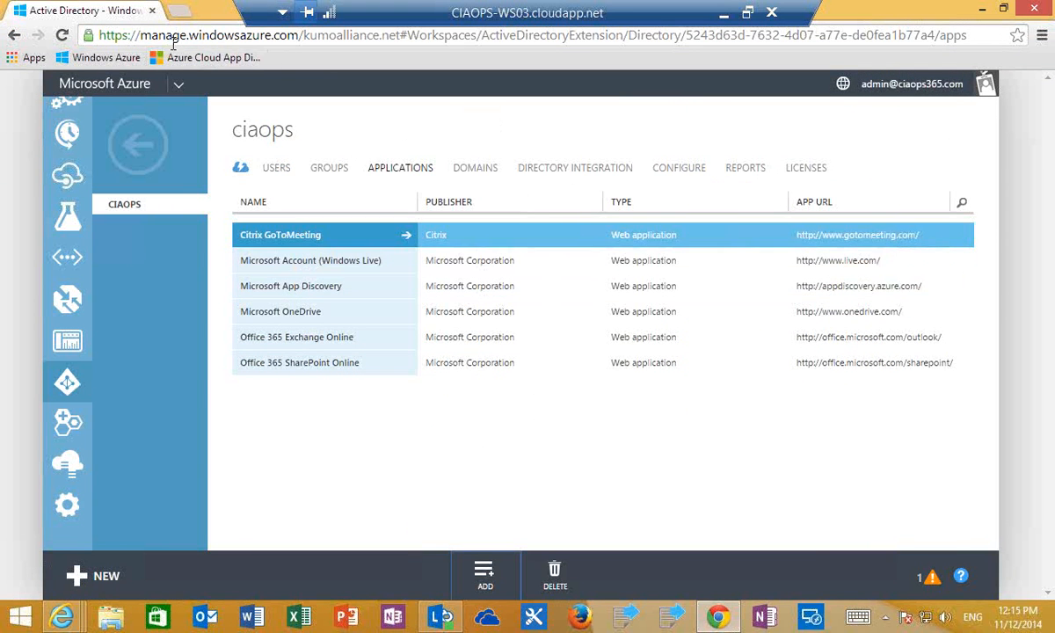
- Open Azure Cloud App Discovery alongside the portal, sign in and examine the dashboard's app usage and top apps charts
left_click(178, 12)
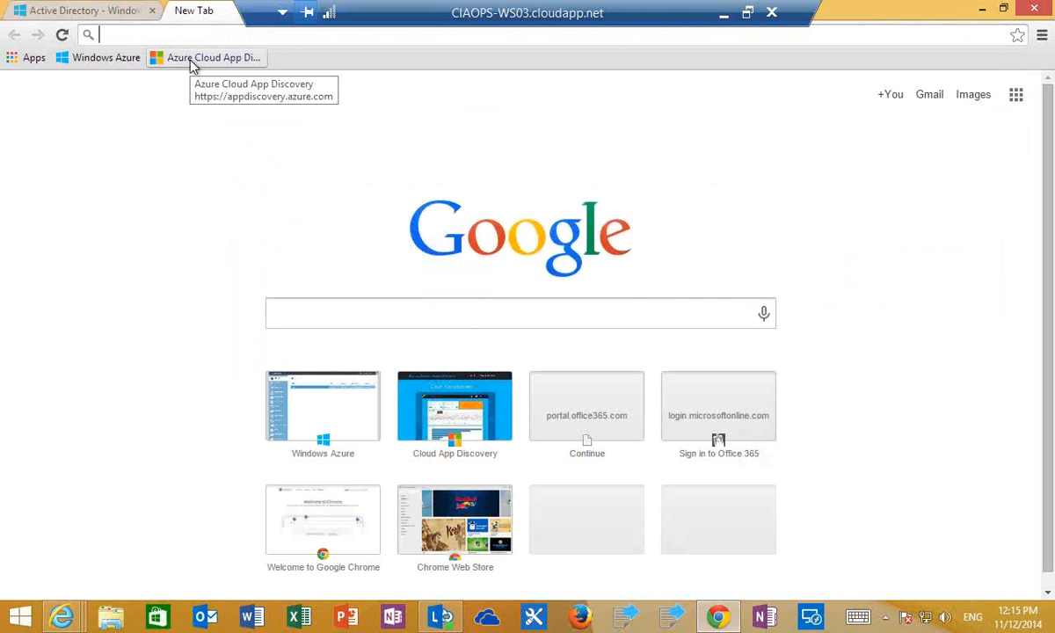
left_click(192, 61)
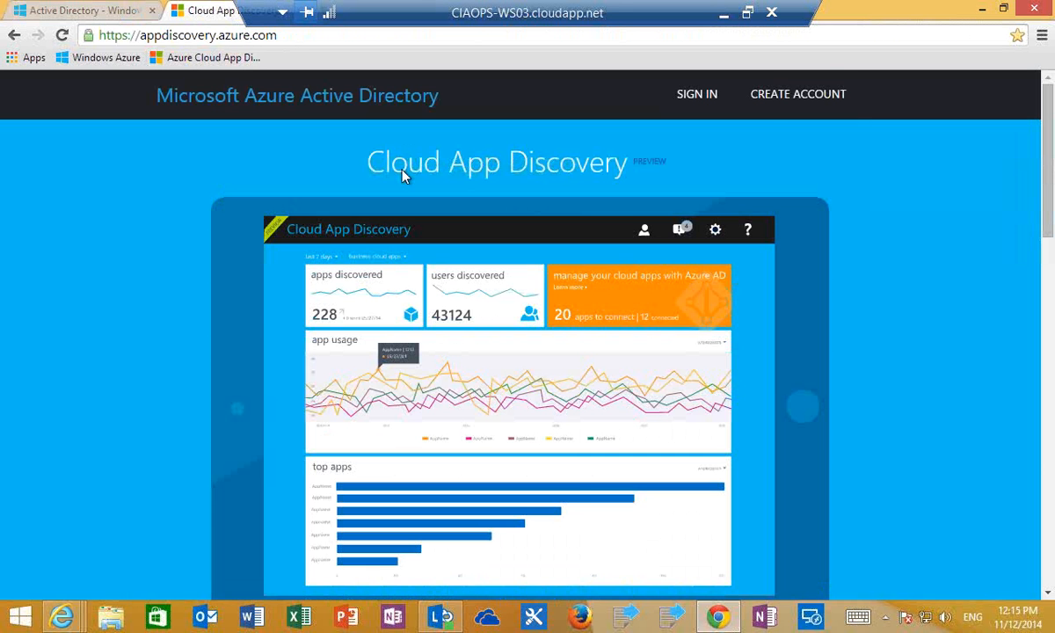
left_click(699, 96)
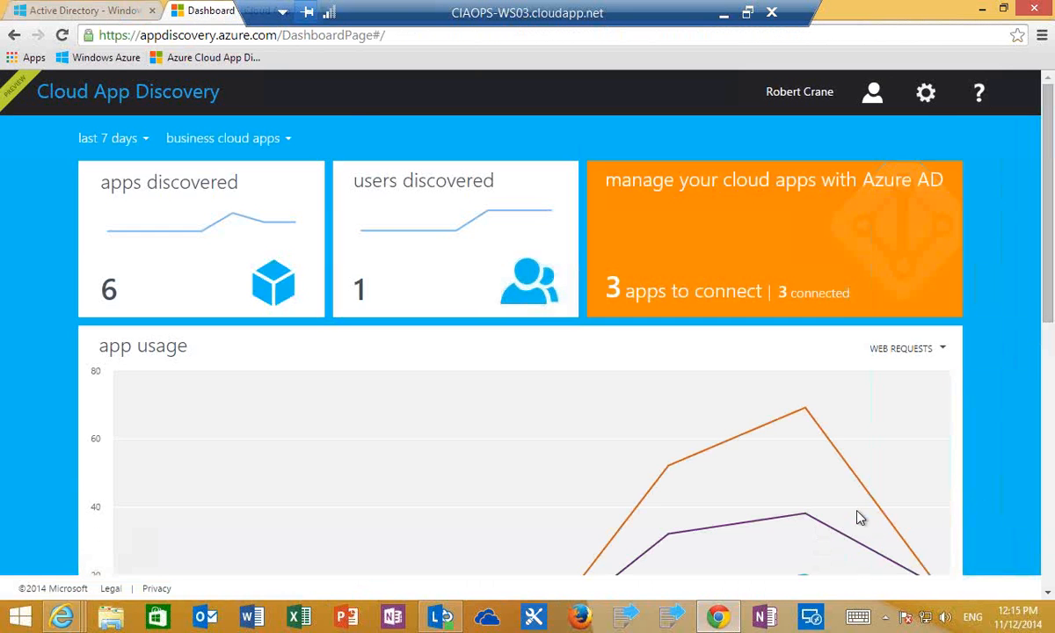
left_click_drag(1048, 313, 1033, 532)
scroll(413, 483, "down", 1)
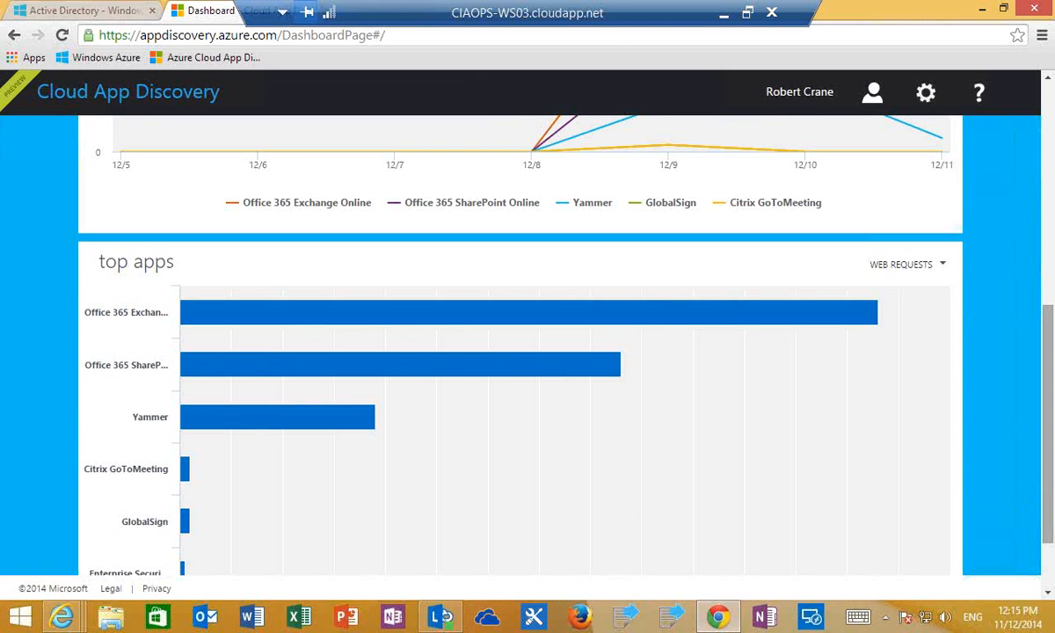
left_click_drag(1051, 475, 1047, 413)
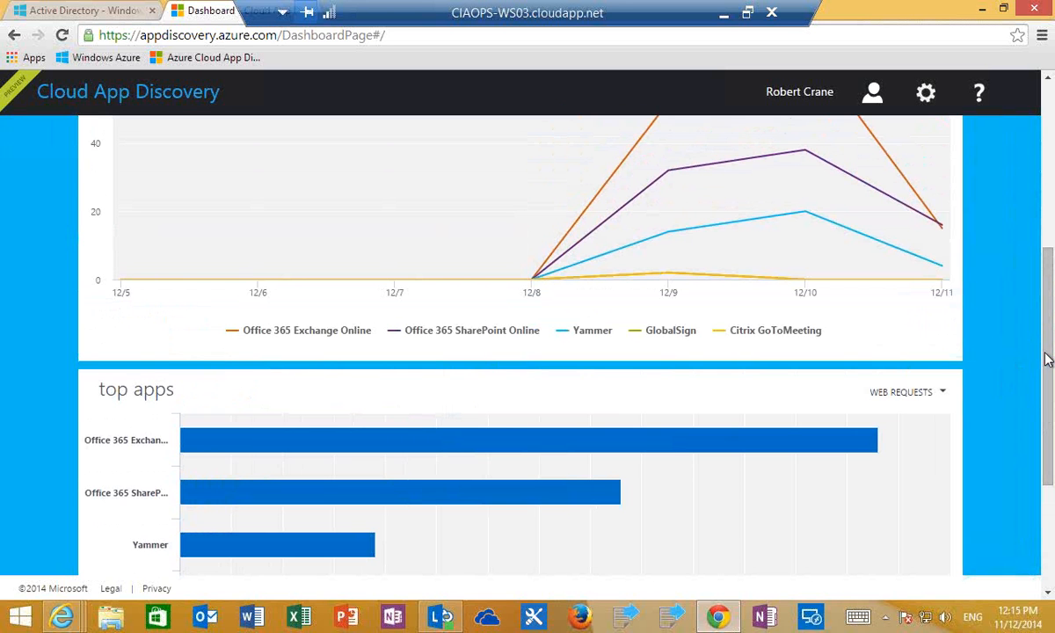
left_click_drag(1048, 357, 1048, 84)
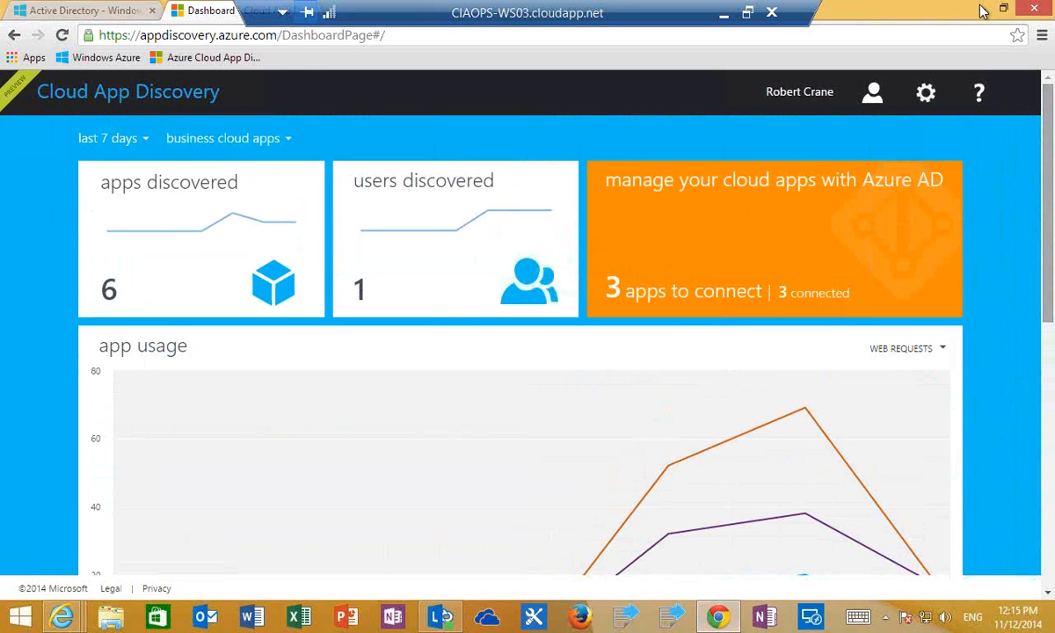
- Minimize both browsers to reach the desktop, open Microsoft RemoteApp and launch Visio from its work resources
left_click(983, 10)
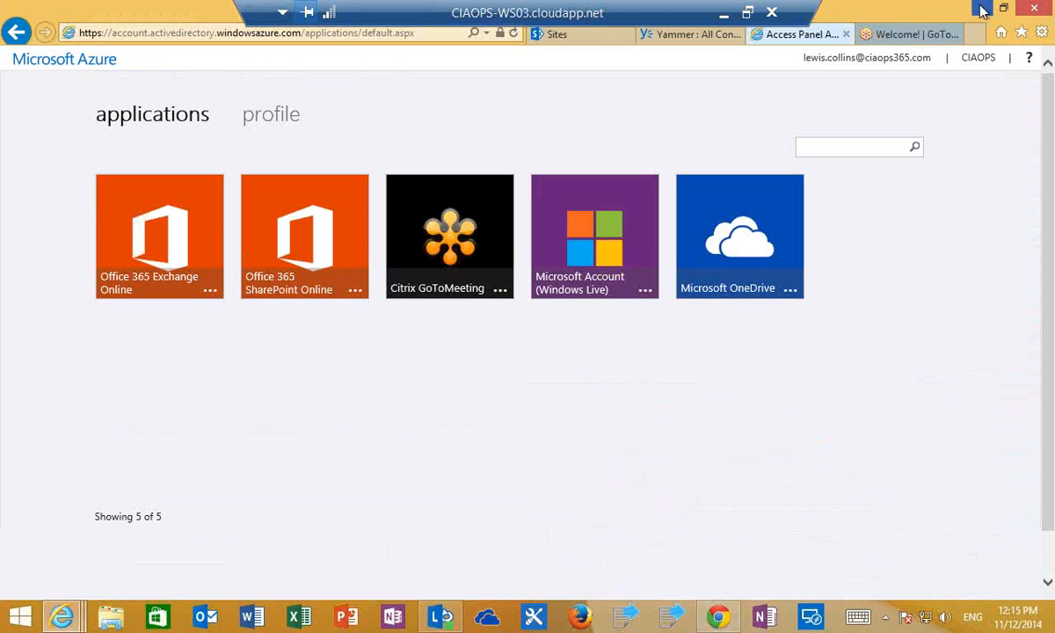
left_click(982, 10)
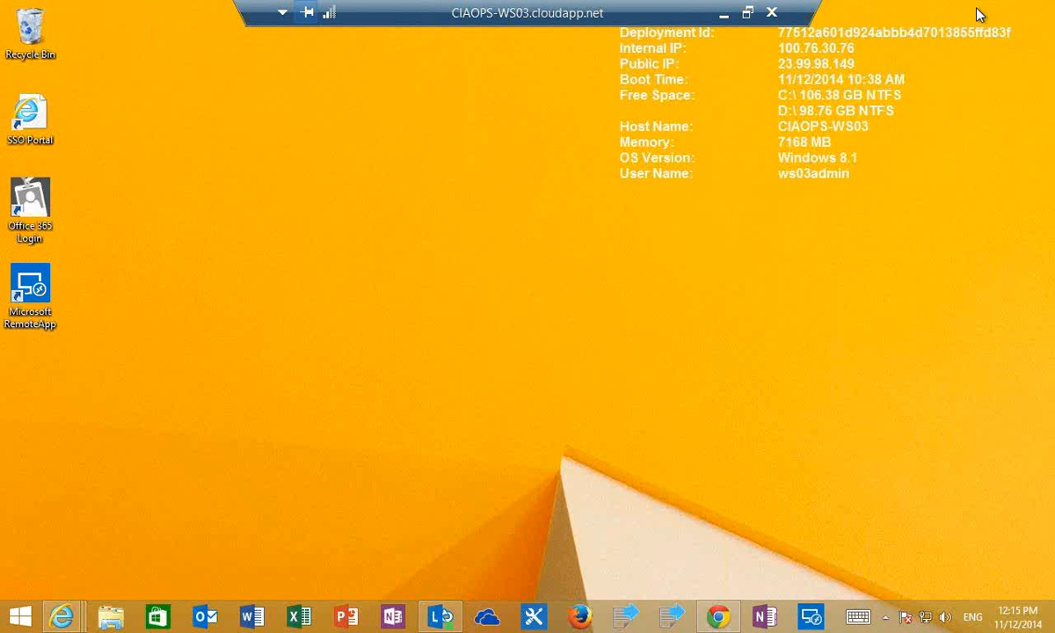
double_click(33, 313)
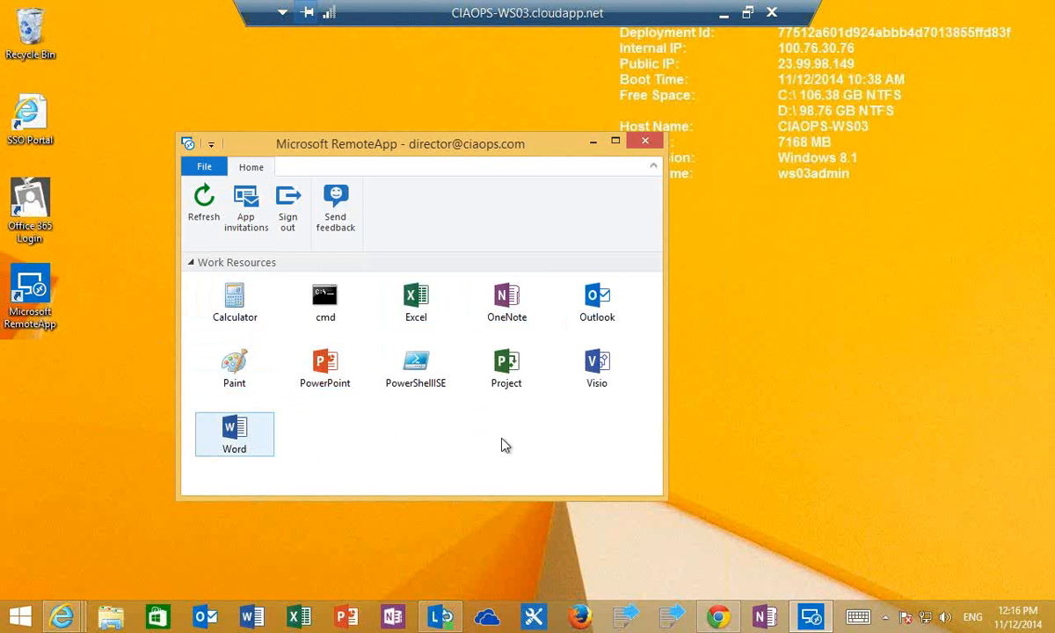
left_click(599, 367)
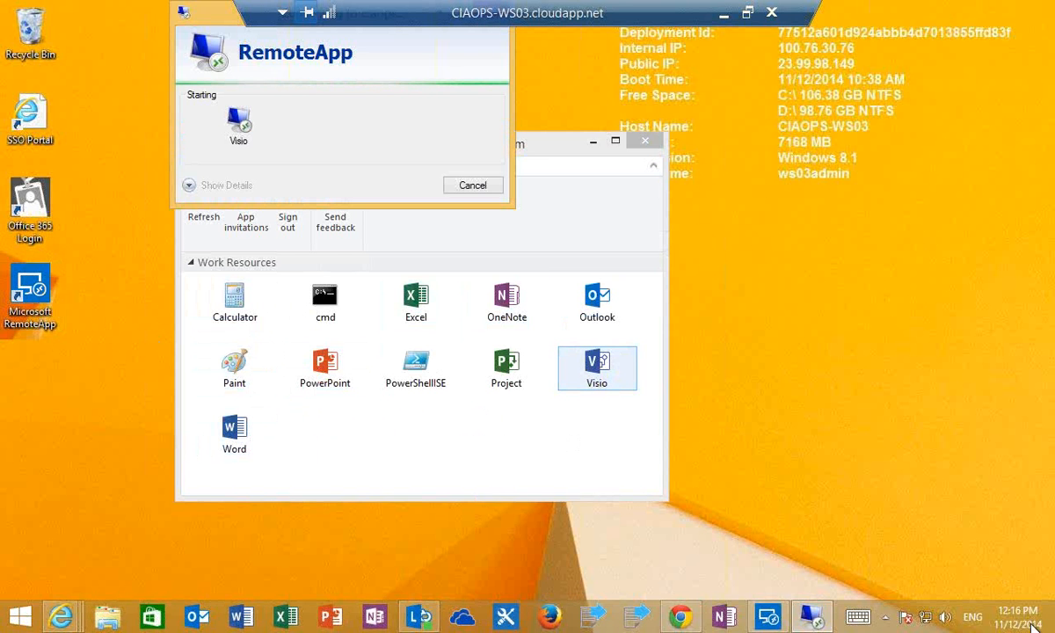
- Enter the Microsoft account password and sign in so that the remote Visio session starts
mouse_move(1050, 629)
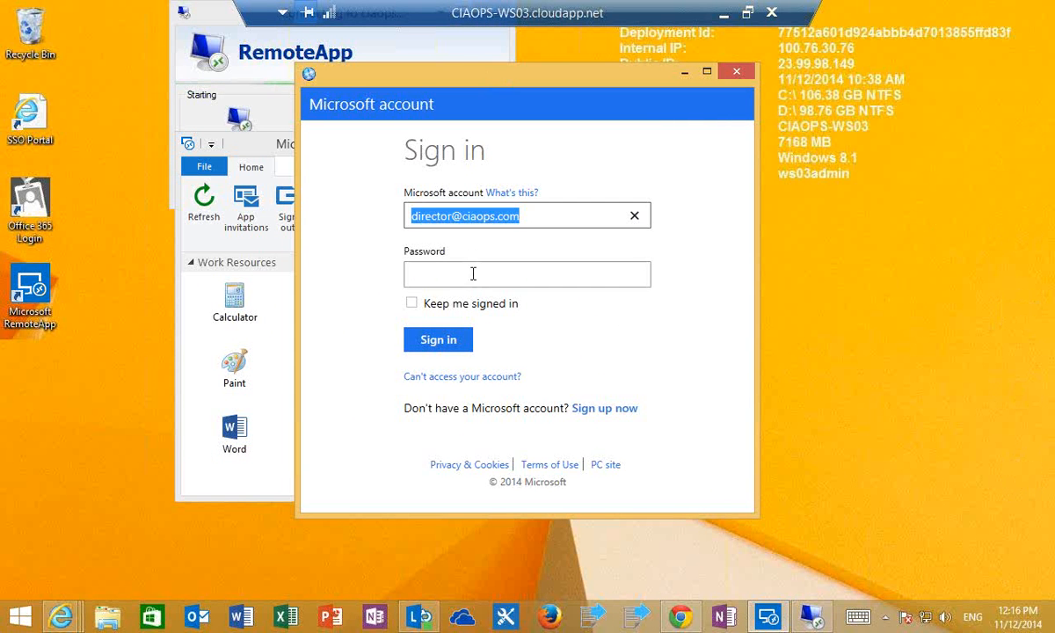
left_click(472, 273)
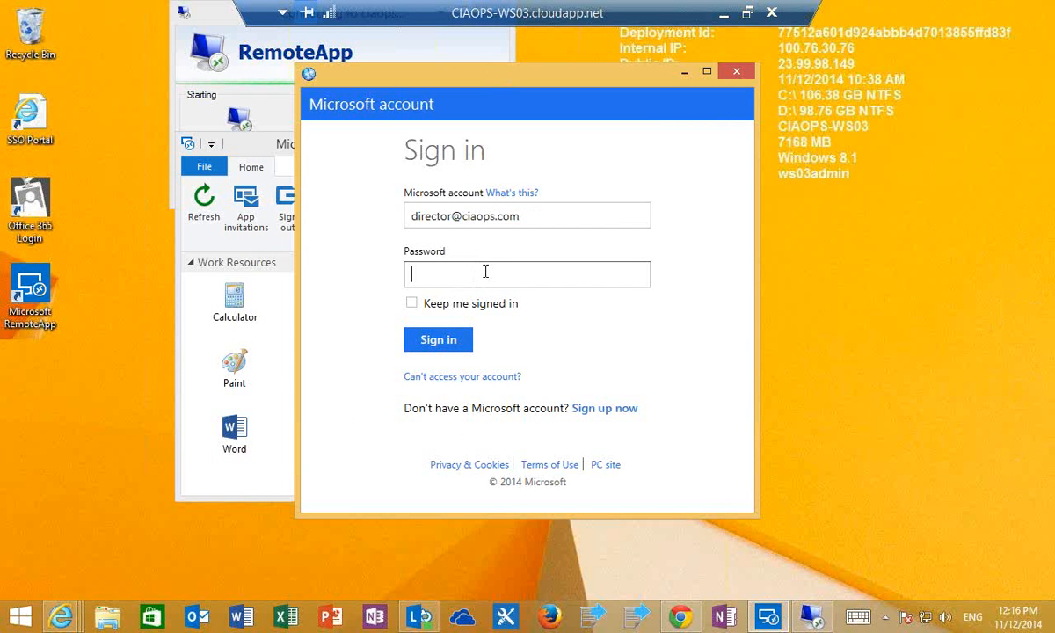
type("*******")
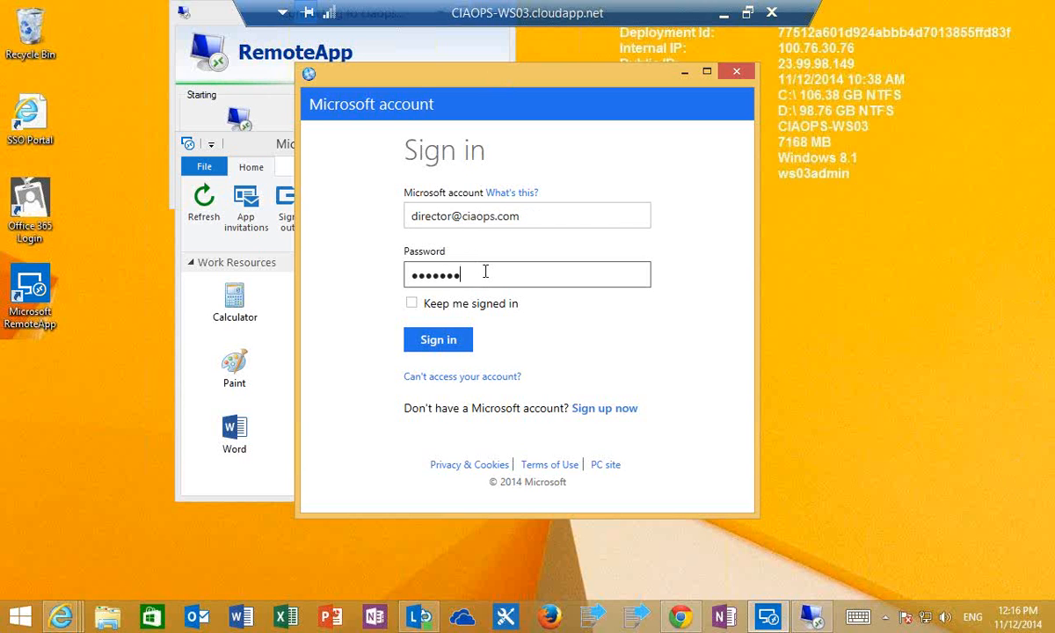
type("**")
key("Return")
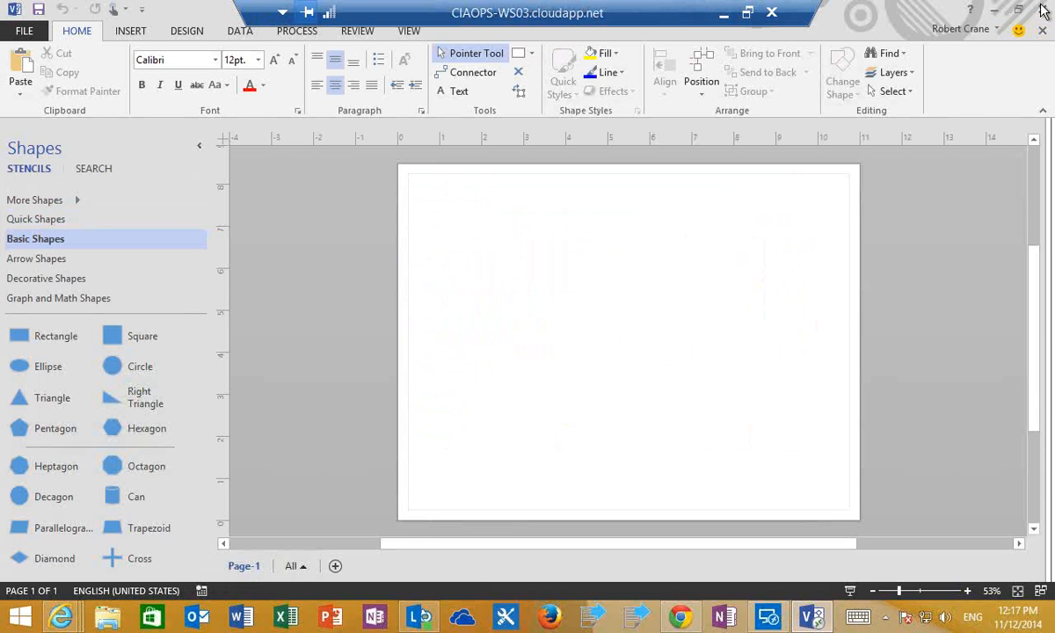
- Close Visio and Microsoft RemoteApp, then return to the CIAOPS directory's applications in the Azure portal in Chrome
left_click(1043, 11)
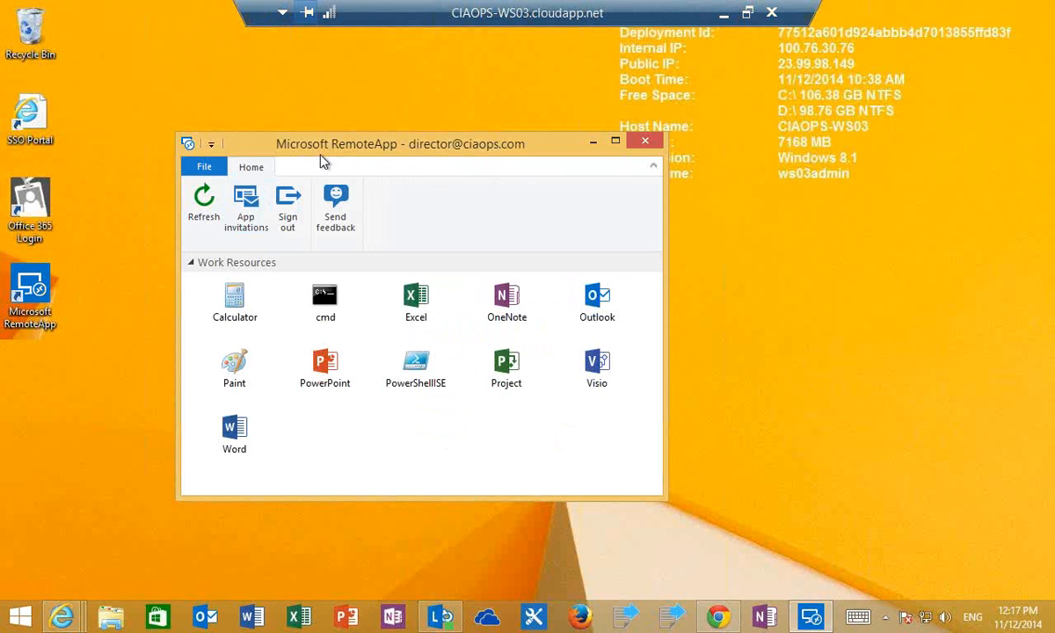
left_click(644, 142)
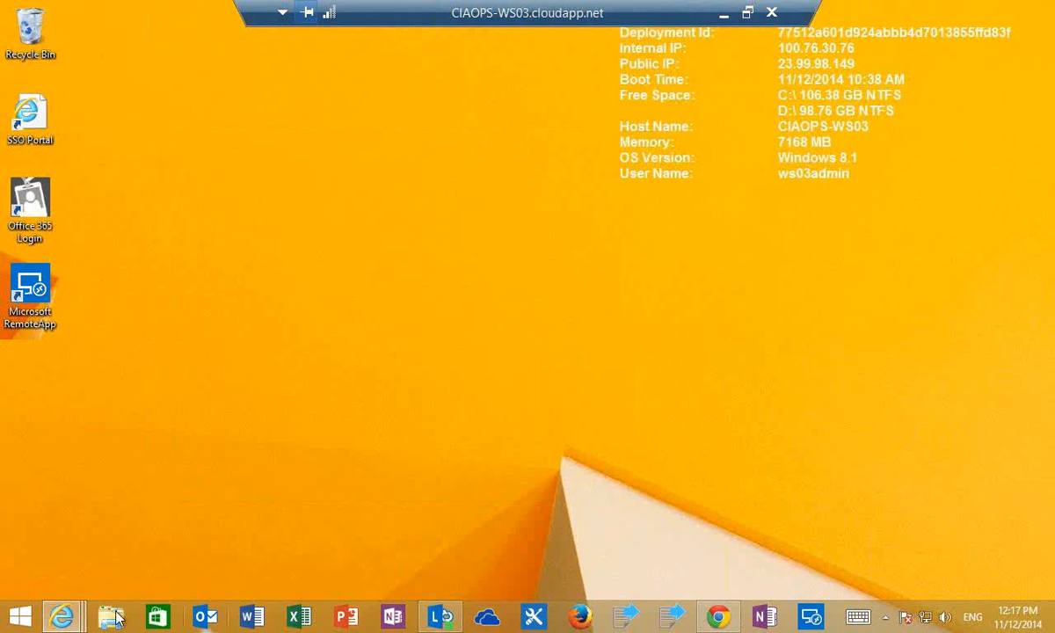
left_click(711, 619)
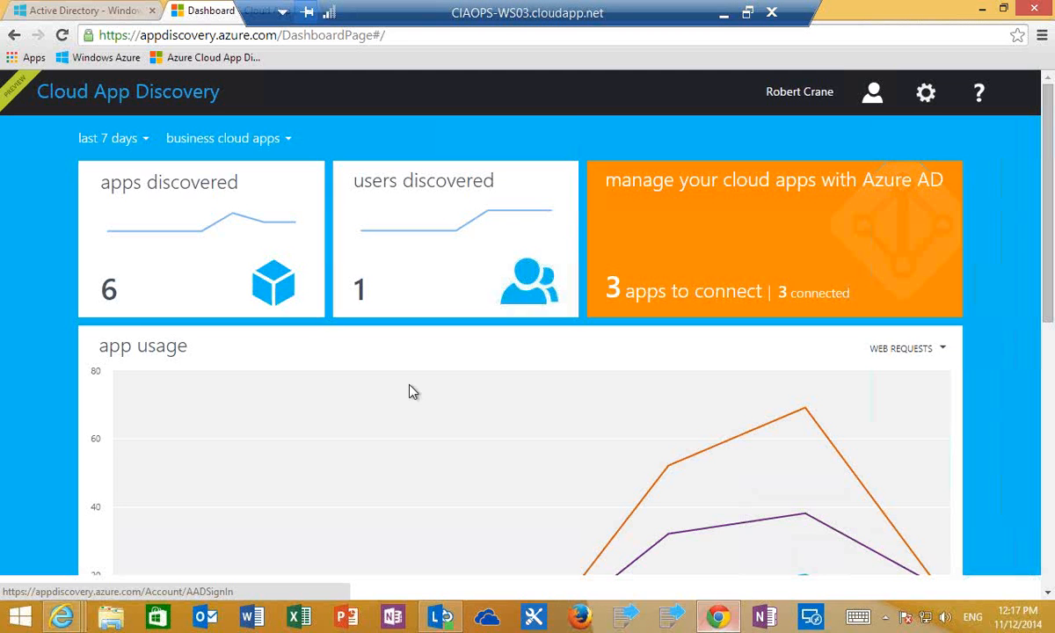
left_click(67, 13)
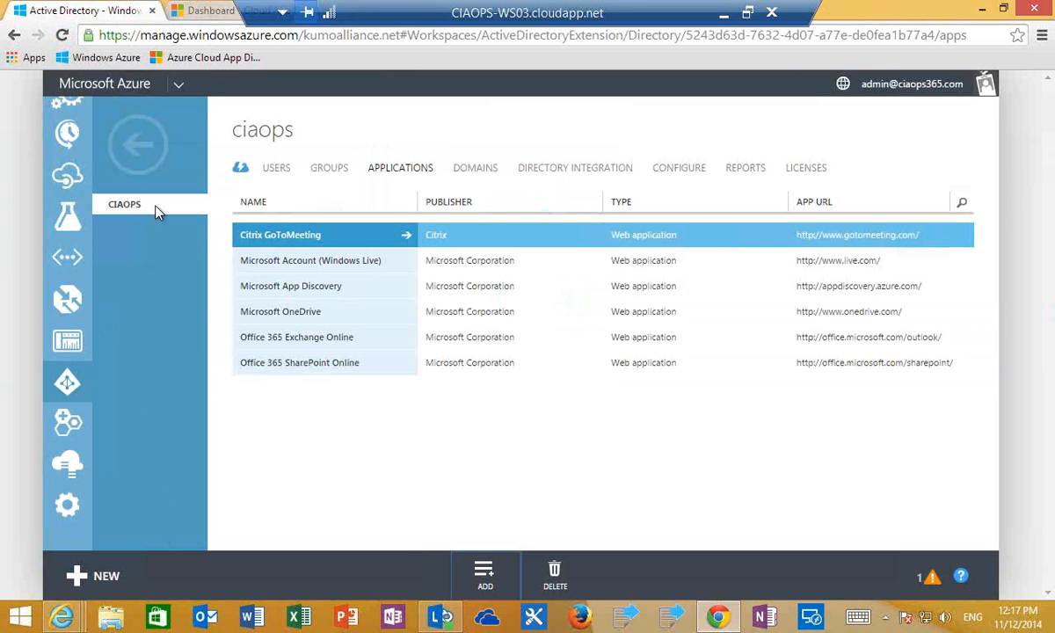
- Return to the Active Directory list, minimize the remote desktop session and switch to the Azure portal in Internet Explorer
left_click(133, 155)
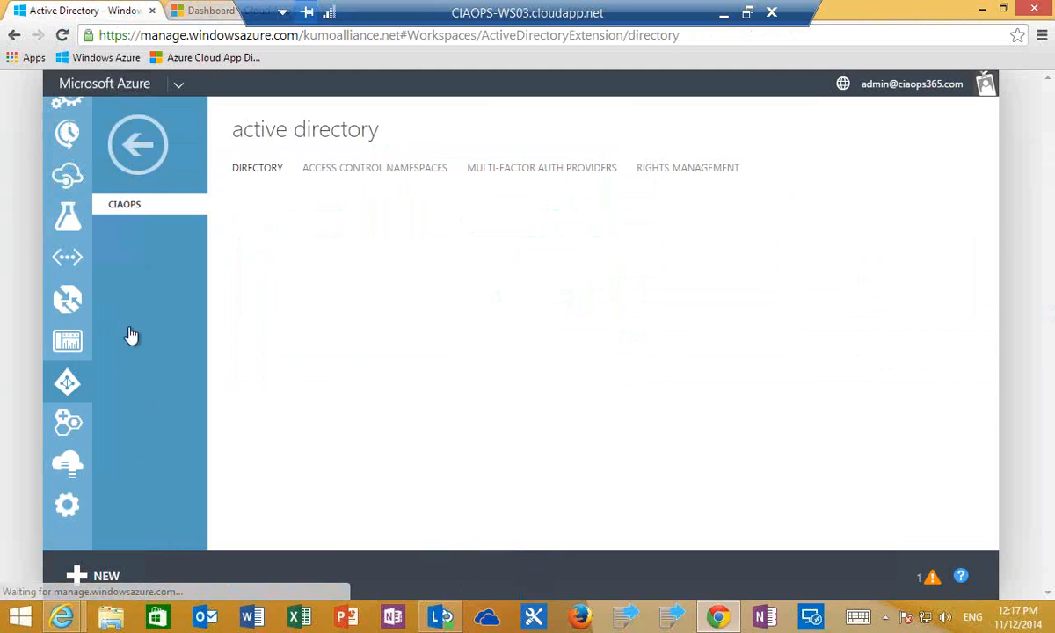
mouse_move(62, 308)
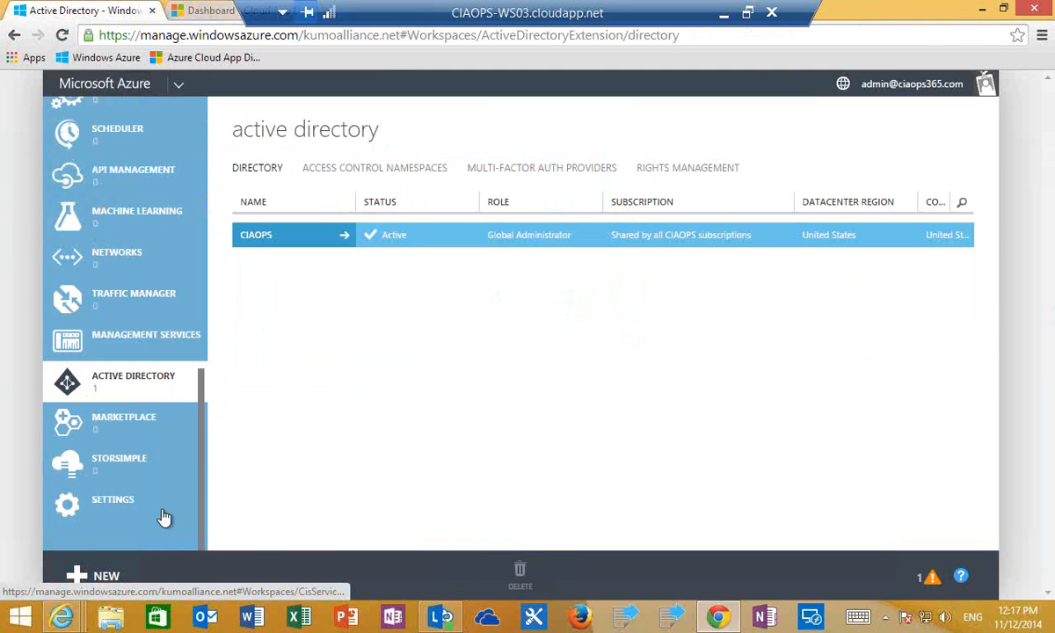
left_click(723, 14)
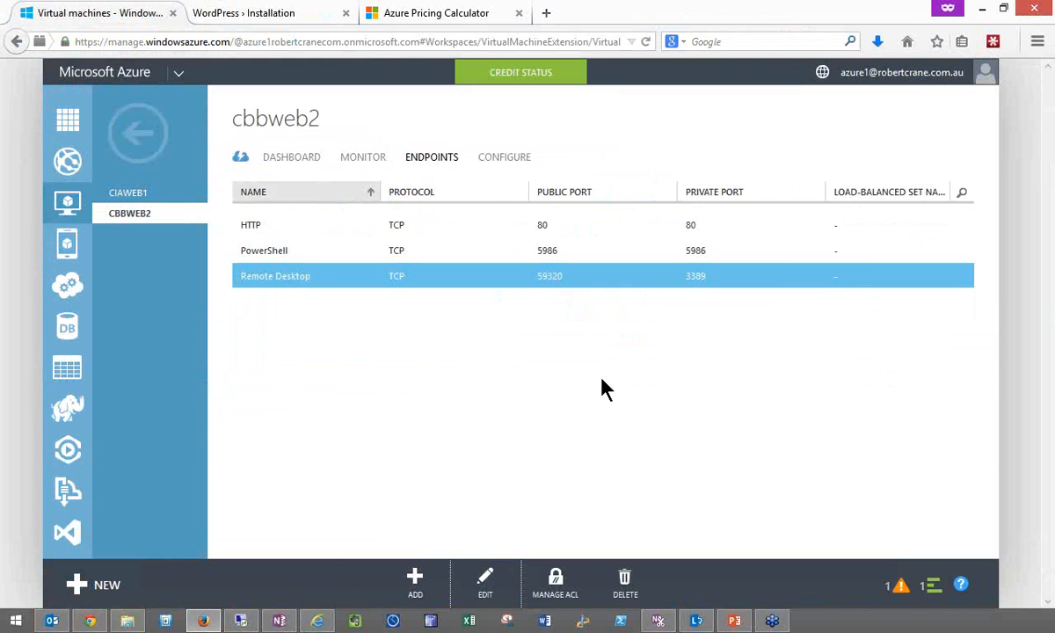
left_click(314, 622)
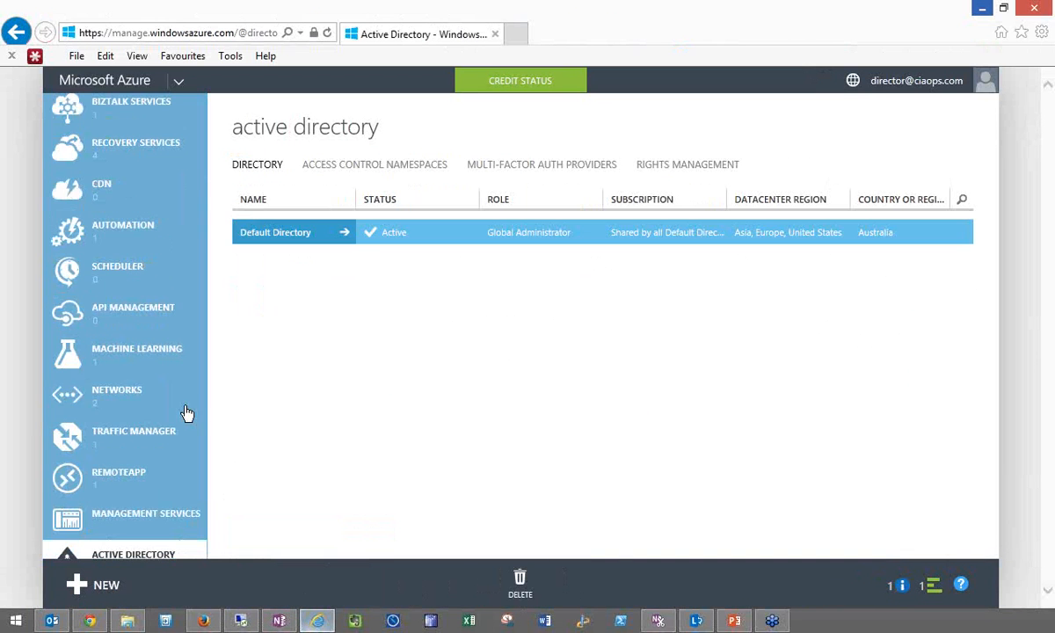
- Open the RemoteApp service, examine the ciaops collection's quick start page and return to the collections list
mouse_move(204, 442)
left_mouse_down()
mouse_move(204, 510)
mouse_move(198, 425)
mouse_move(198, 441)
left_mouse_up()
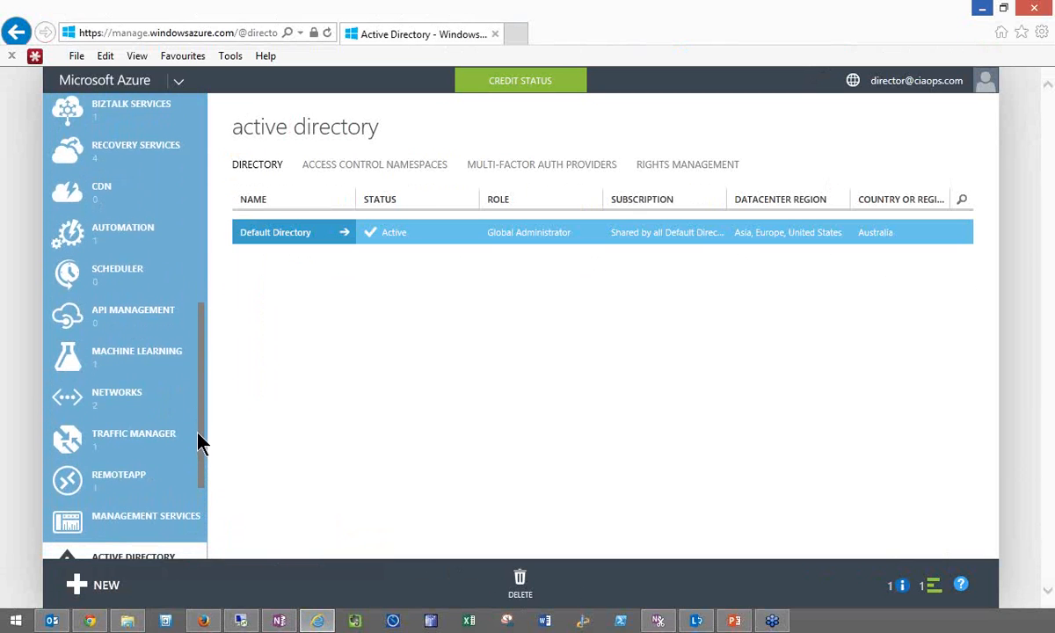
left_click(136, 466)
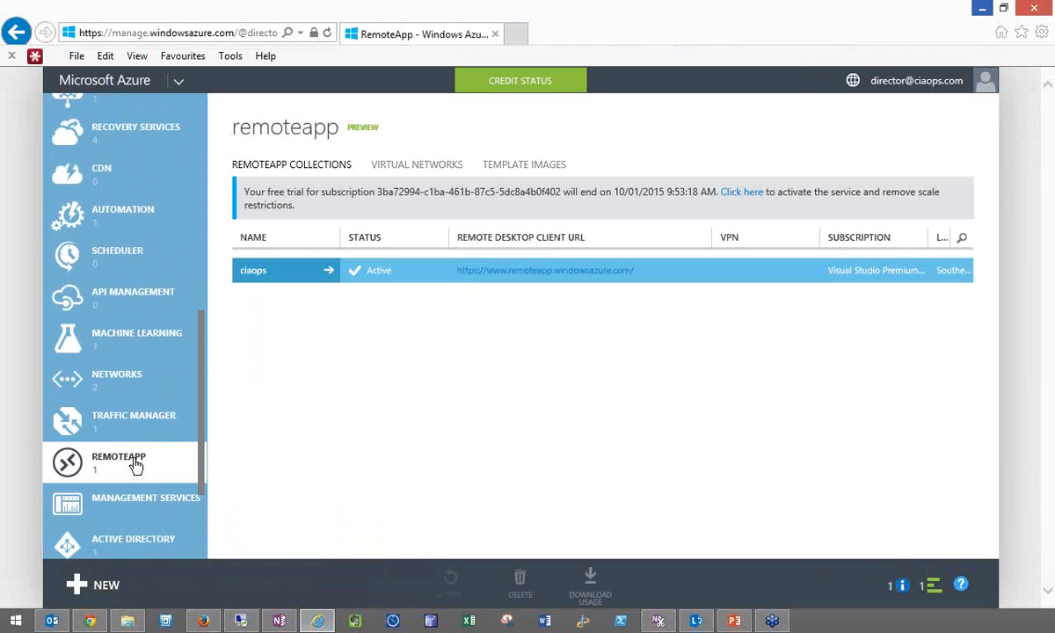
left_click(327, 276)
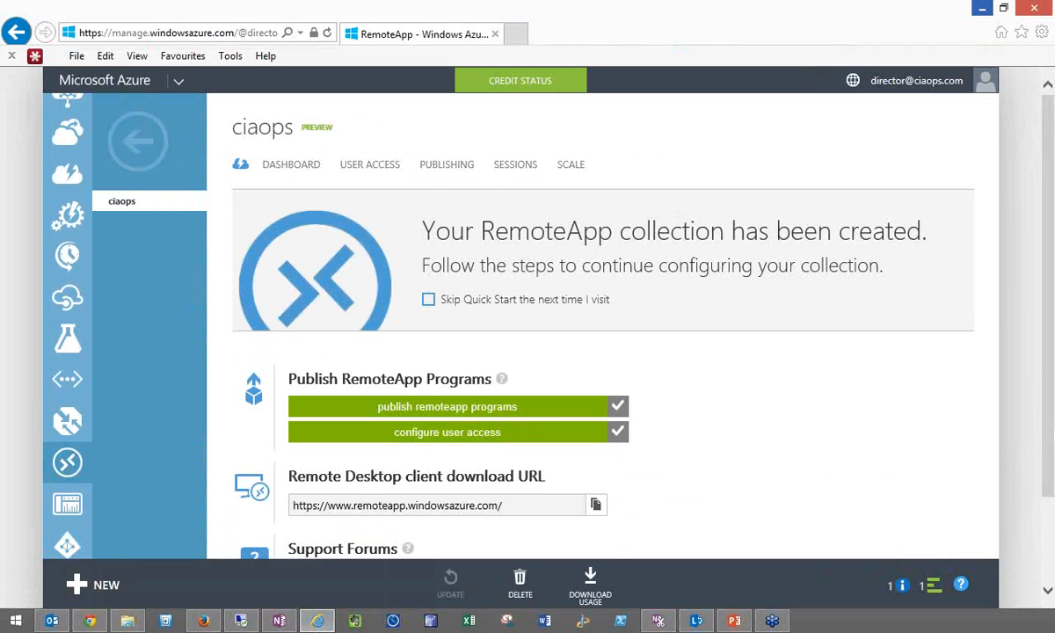
scroll(983, 408, "down", 2)
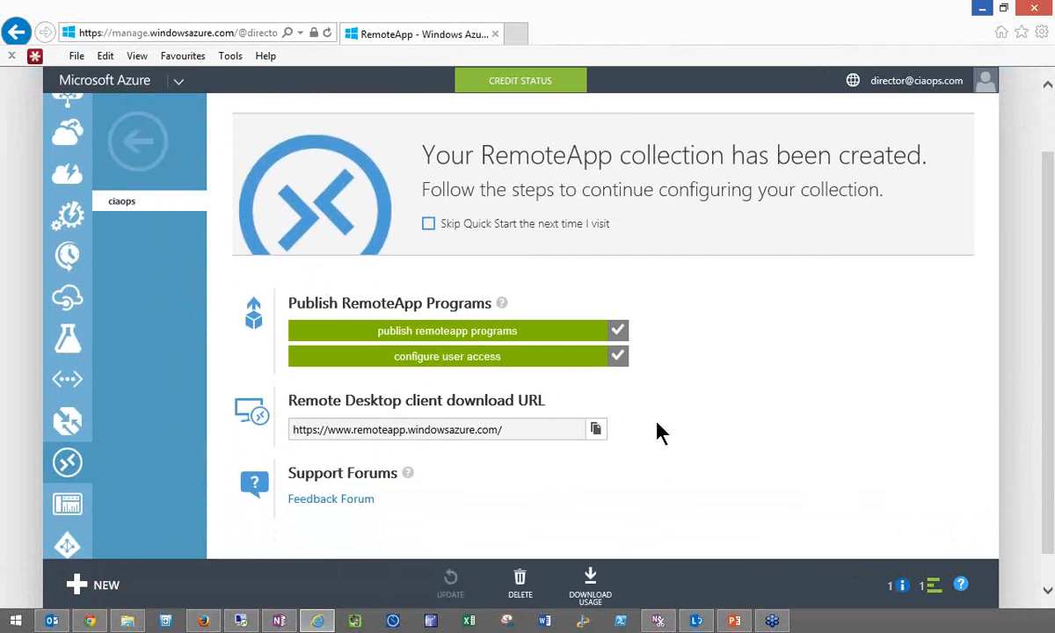
left_click(147, 159)
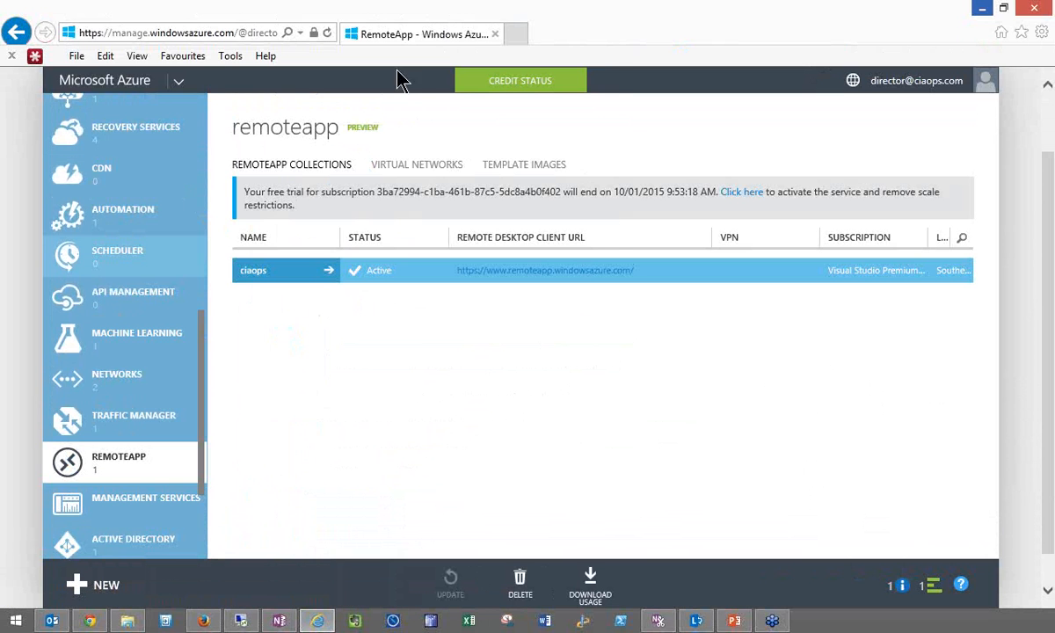
- Check the Azure subscription's credit status and close its summary
left_click(526, 88)
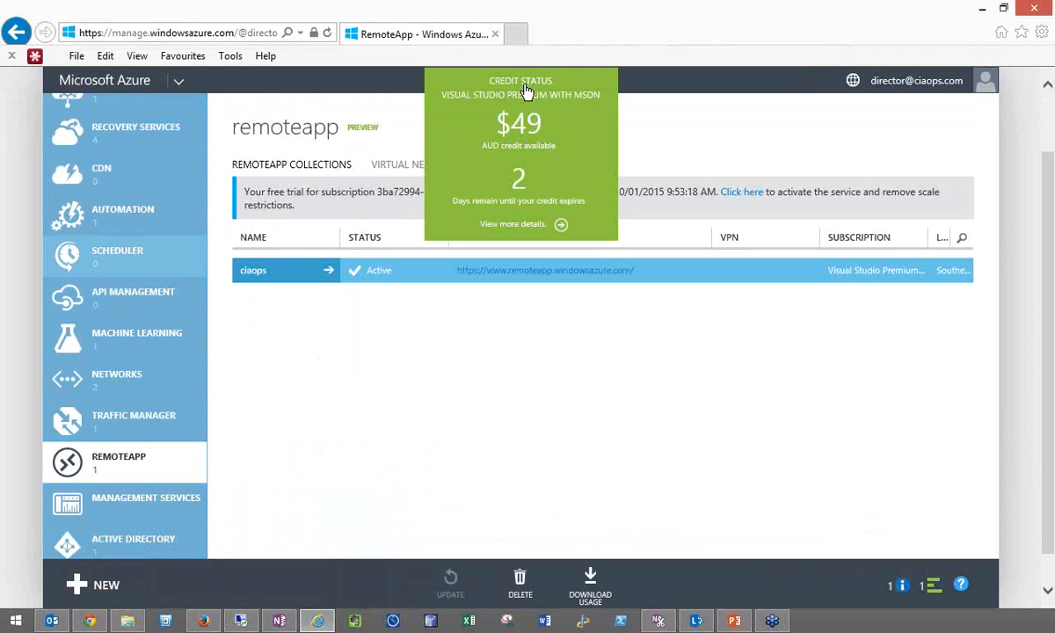
left_click(539, 507)
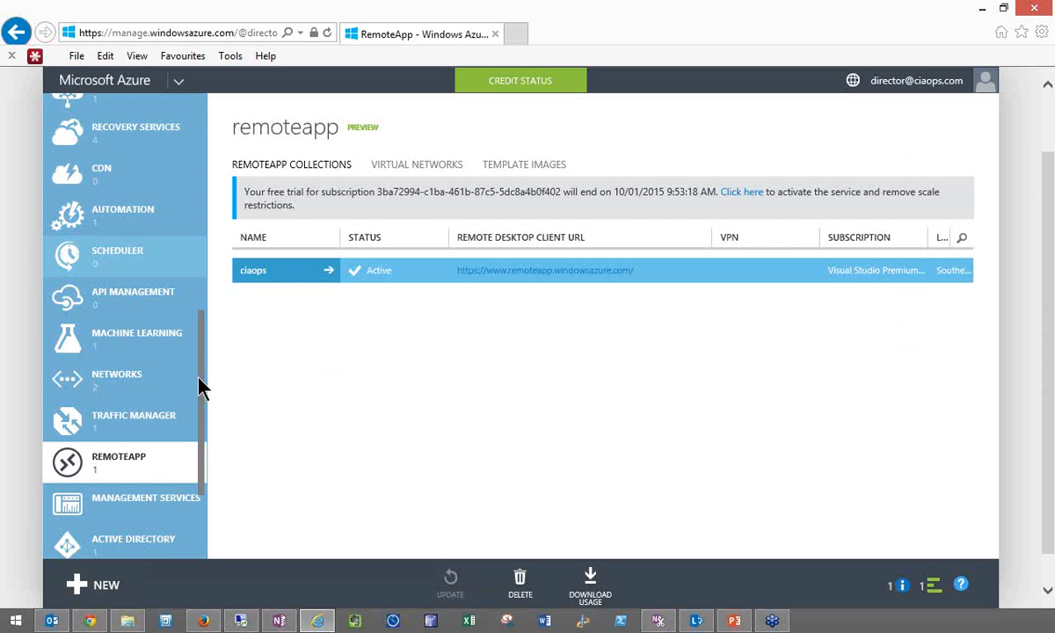
- View the list of virtual machine instances, followed by the list of virtual networks
left_click_drag(199, 369, 201, 158)
left_click(141, 204)
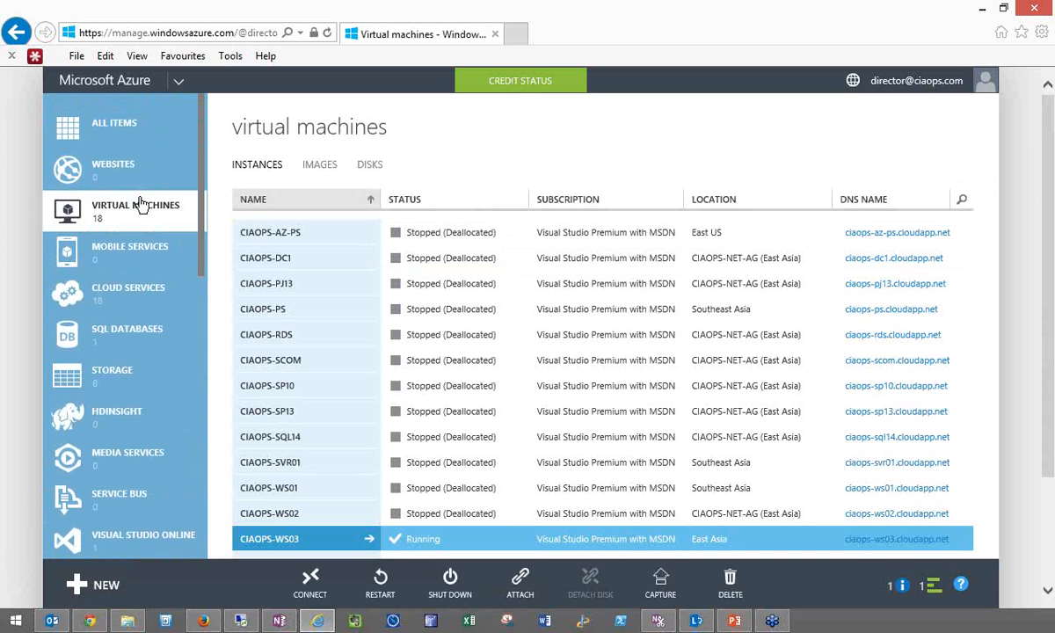
left_click_drag(201, 228, 214, 451)
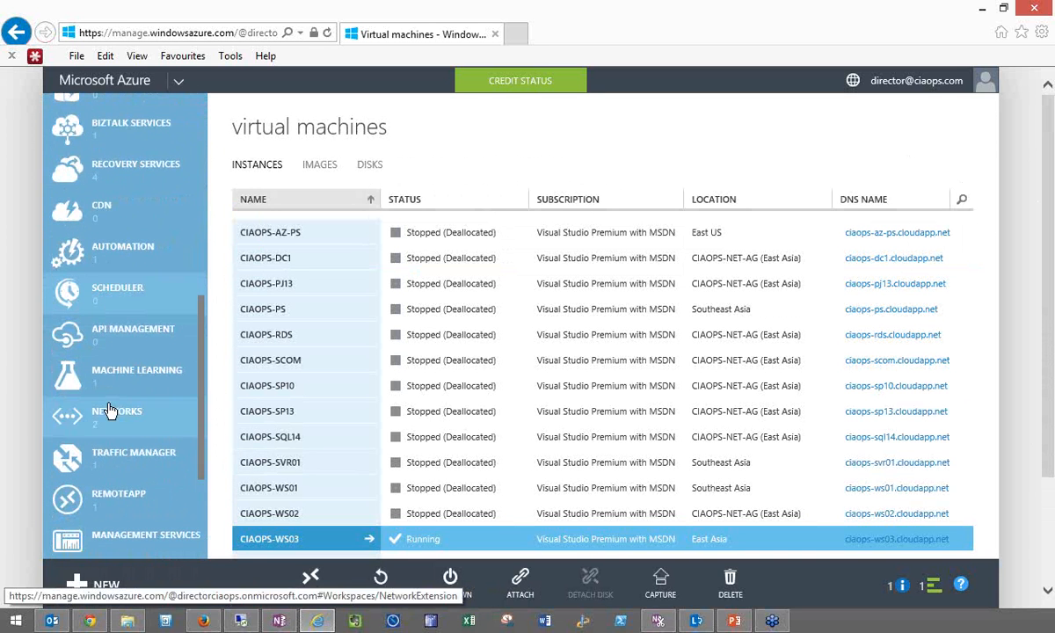
left_click(110, 412)
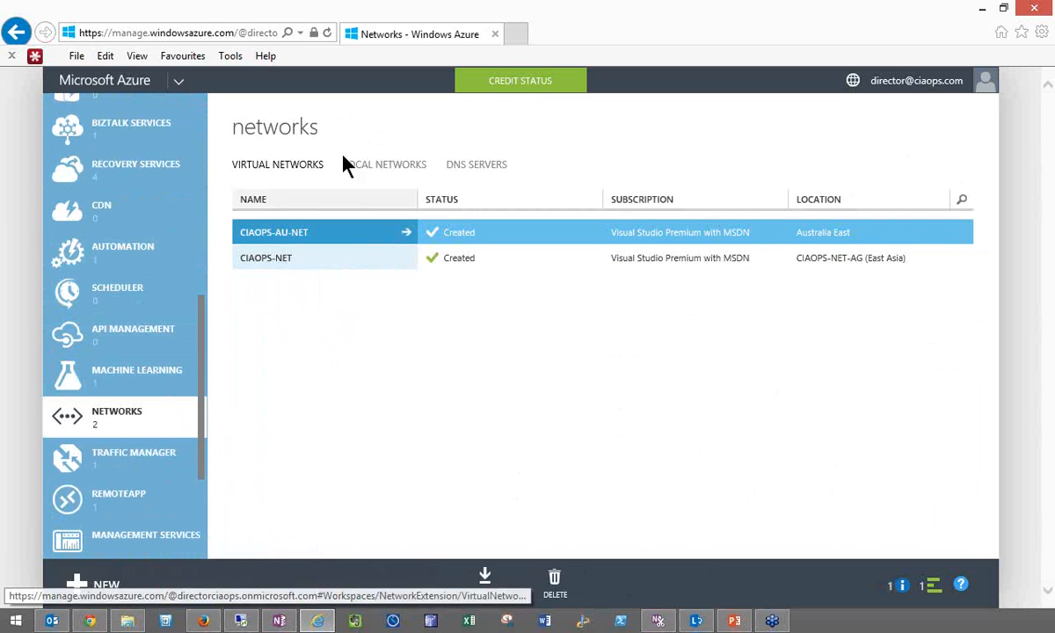
- Switch to intro-azure.pptx in PowerPoint and present it from the Links slide through the Feedback slide to slide 21
left_click(732, 620)
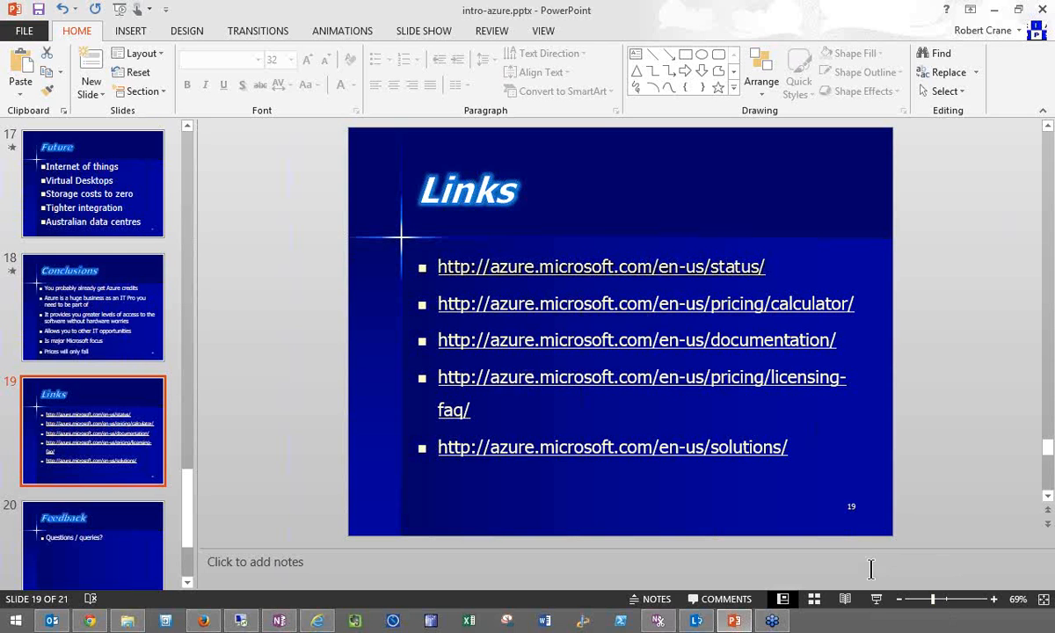
left_click(875, 601)
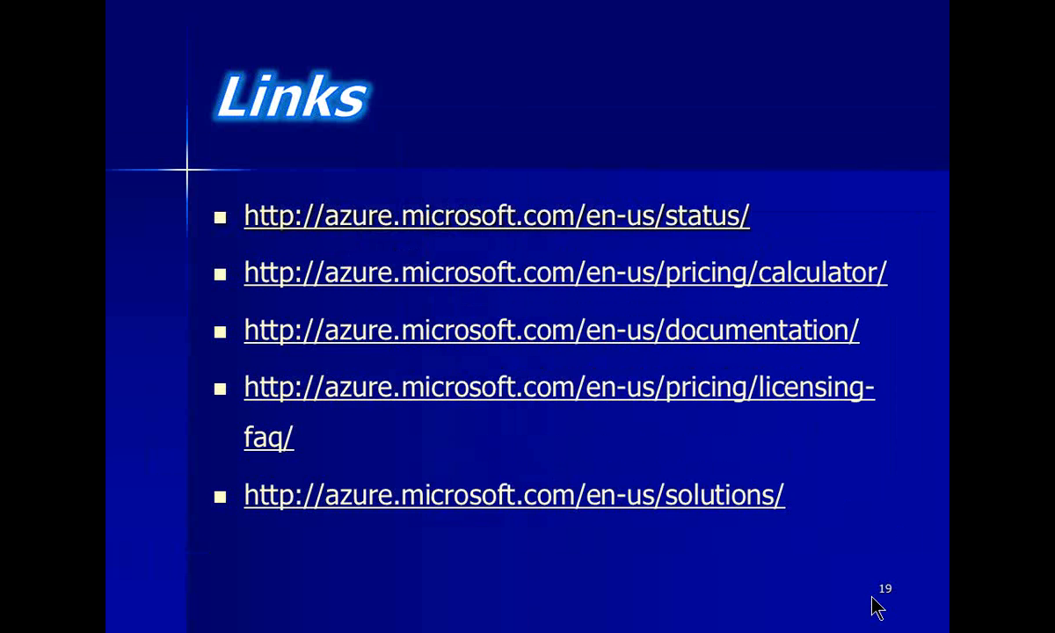
left_click(849, 542)
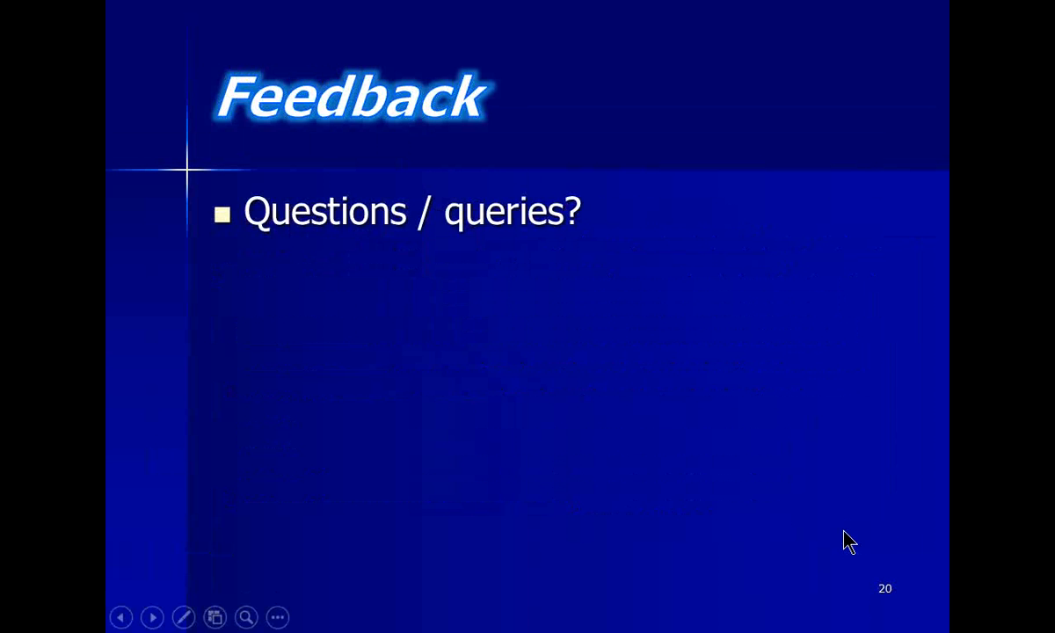
left_click(844, 531)
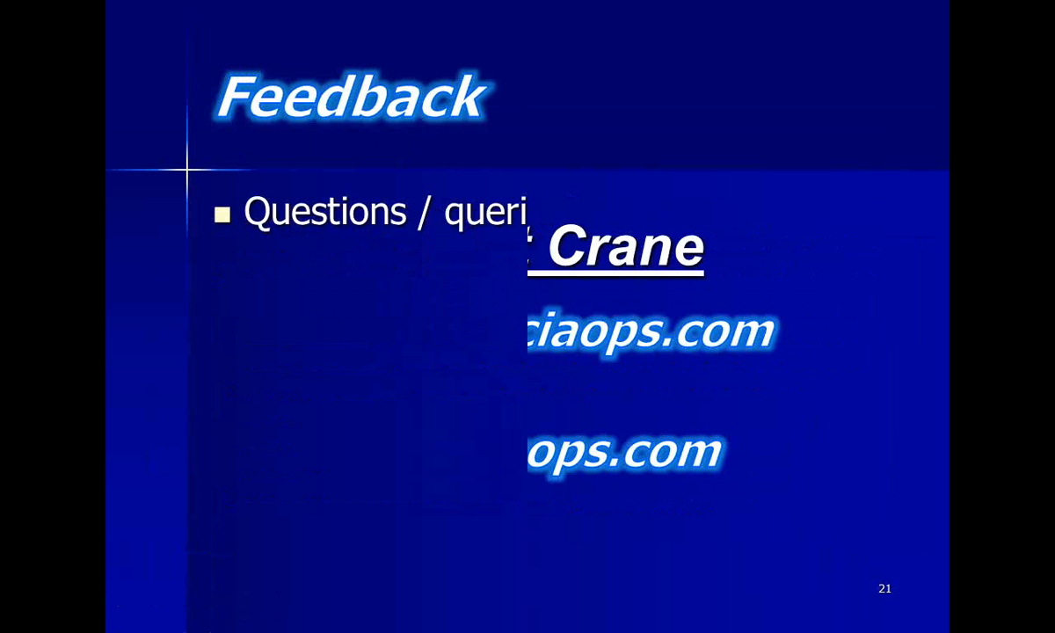